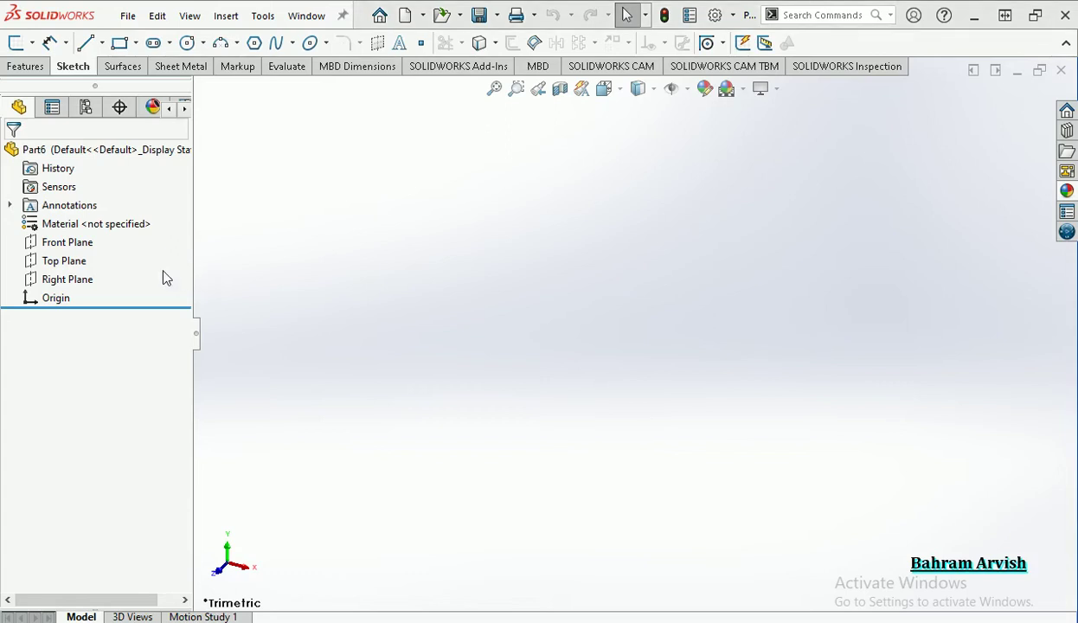
Start a Front Plane sketch and draw a vertical centerline up from the origin
click(66, 243)
click(75, 219)
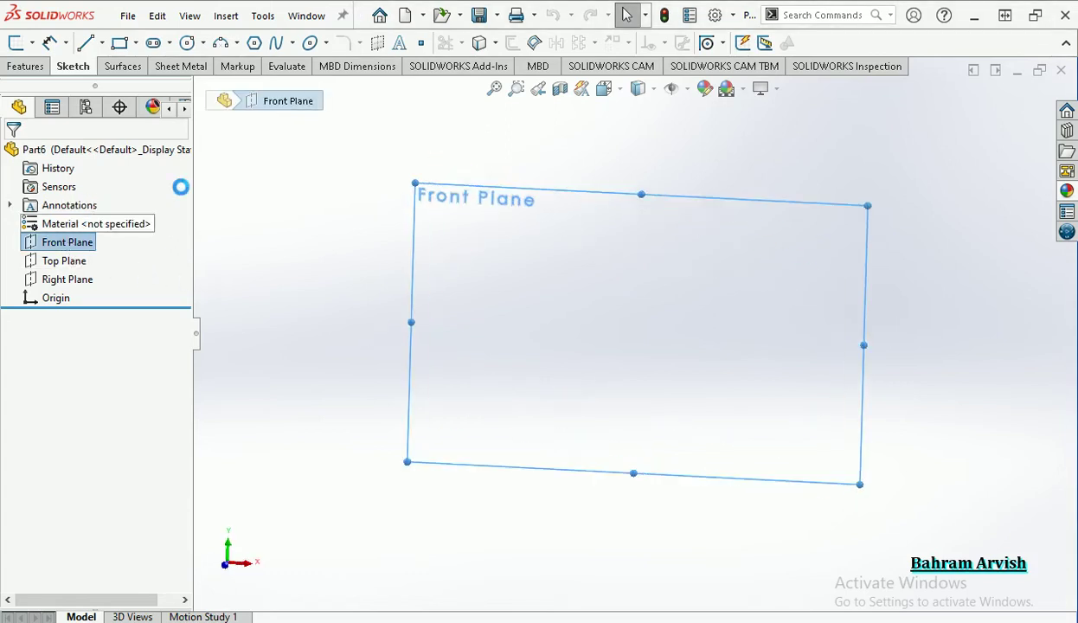
click(101, 43)
click(107, 84)
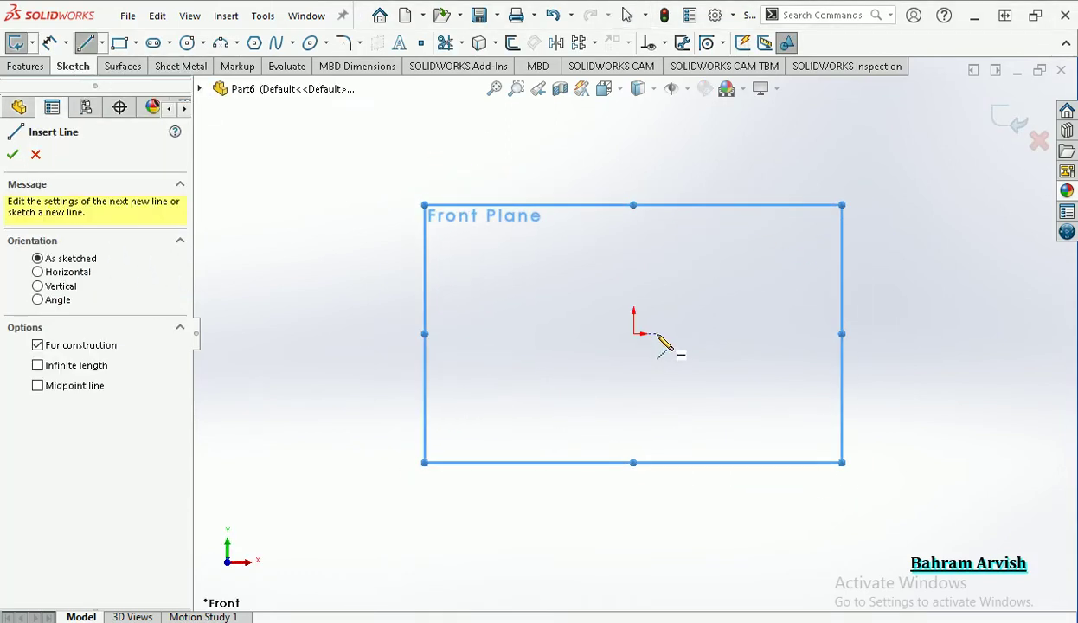
click(635, 334)
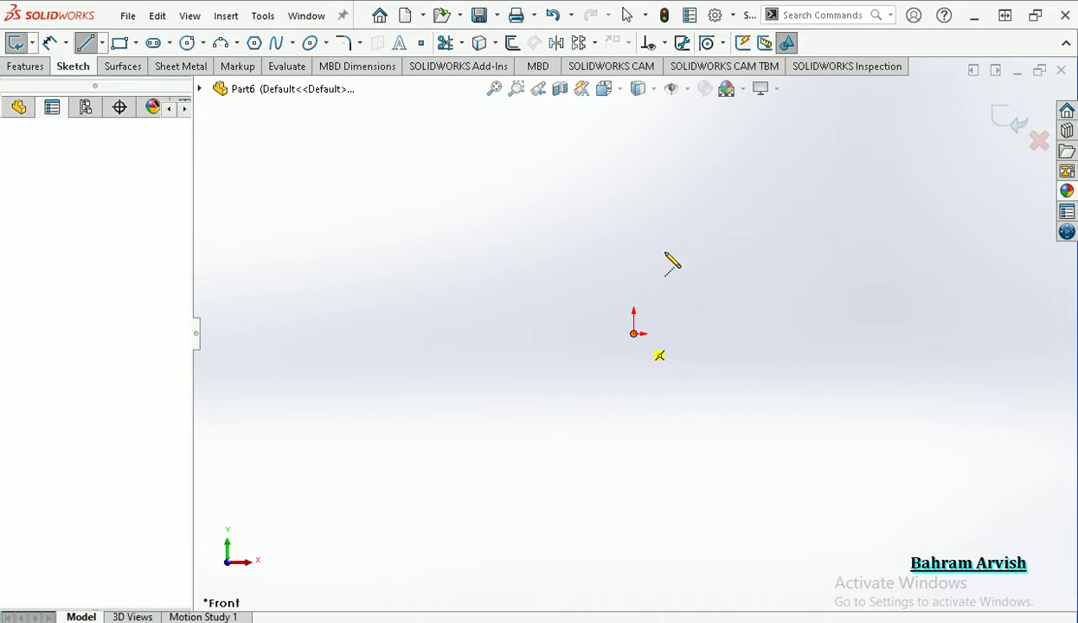
click(634, 196)
right_click(636, 193)
click(662, 201)
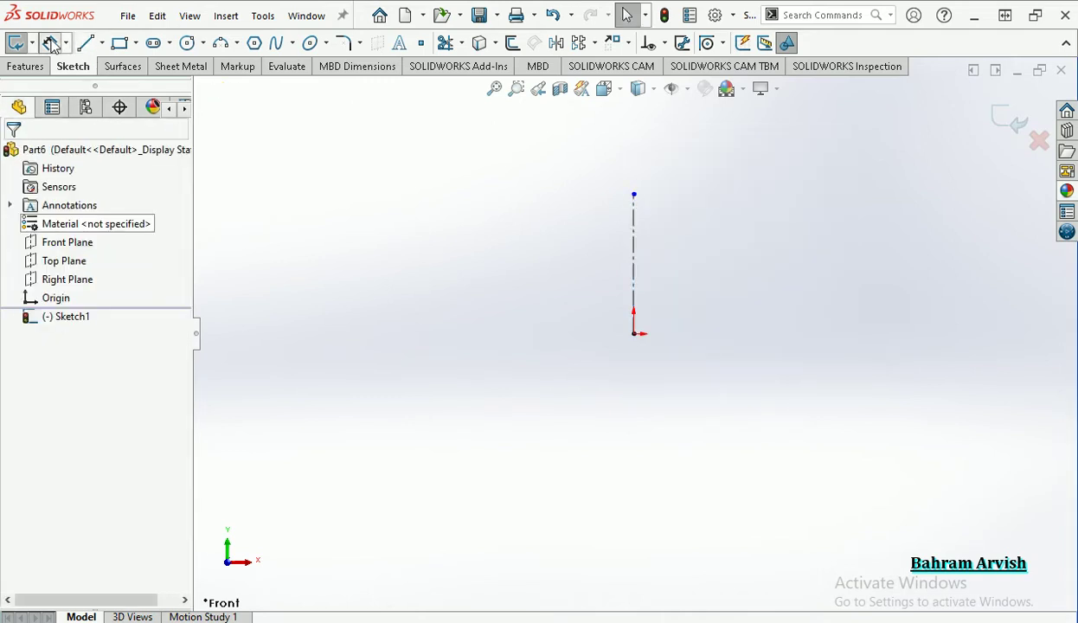
Dimension the vertical centerline to 160 mm
click(633, 281)
click(577, 282)
text(1)
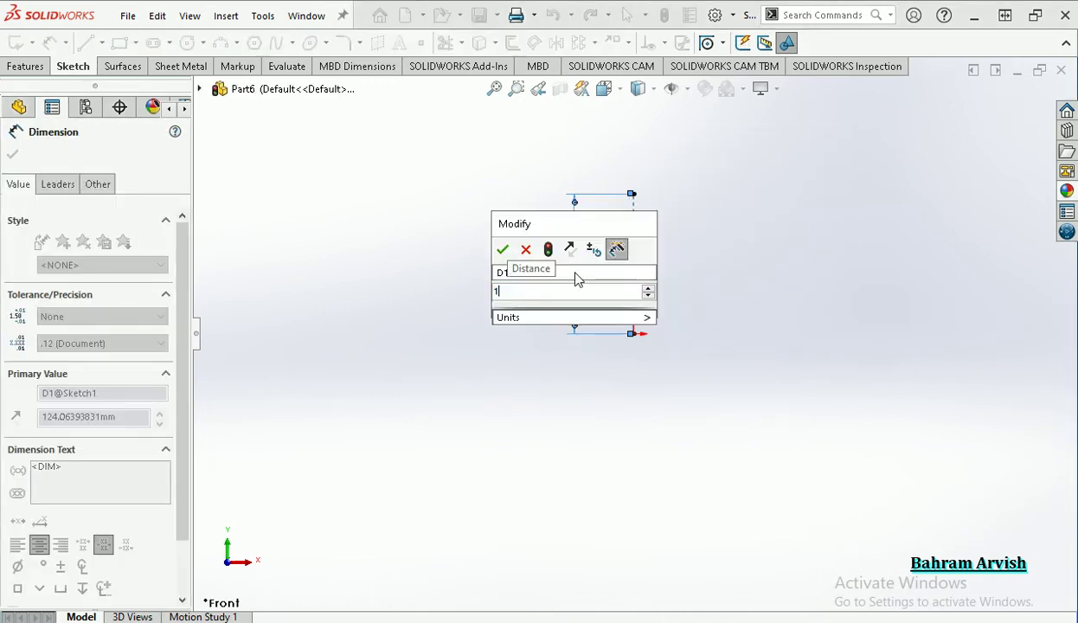
text(60)
key(Return)
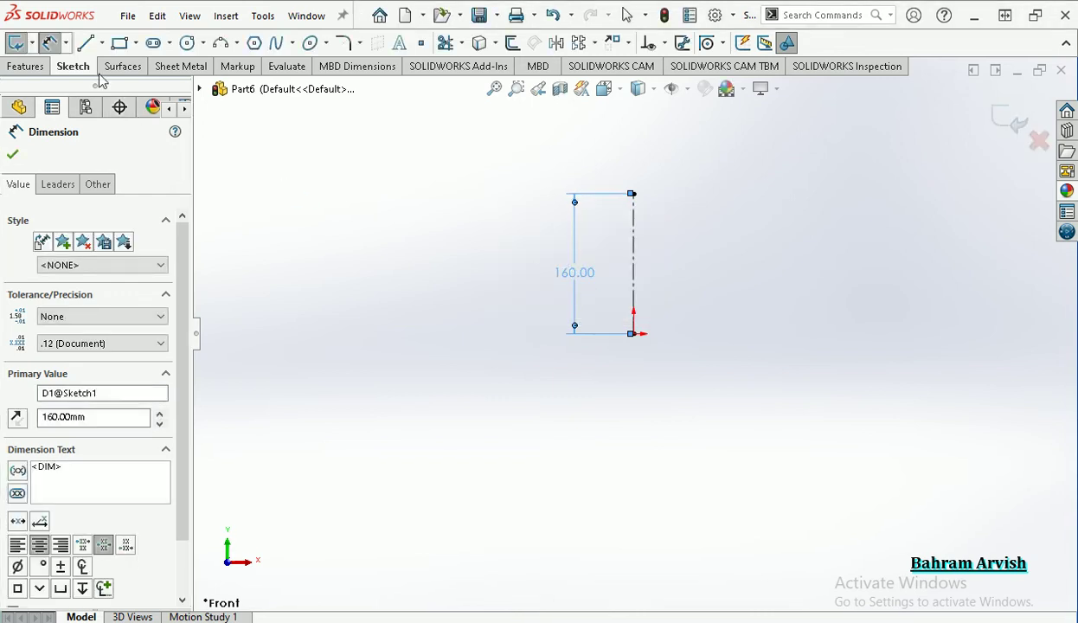
Begin a regular line at the top of the 160 mm axis
click(86, 43)
scroll(644, 232, down, 2)
scroll(632, 200, down, 2)
click(623, 185)
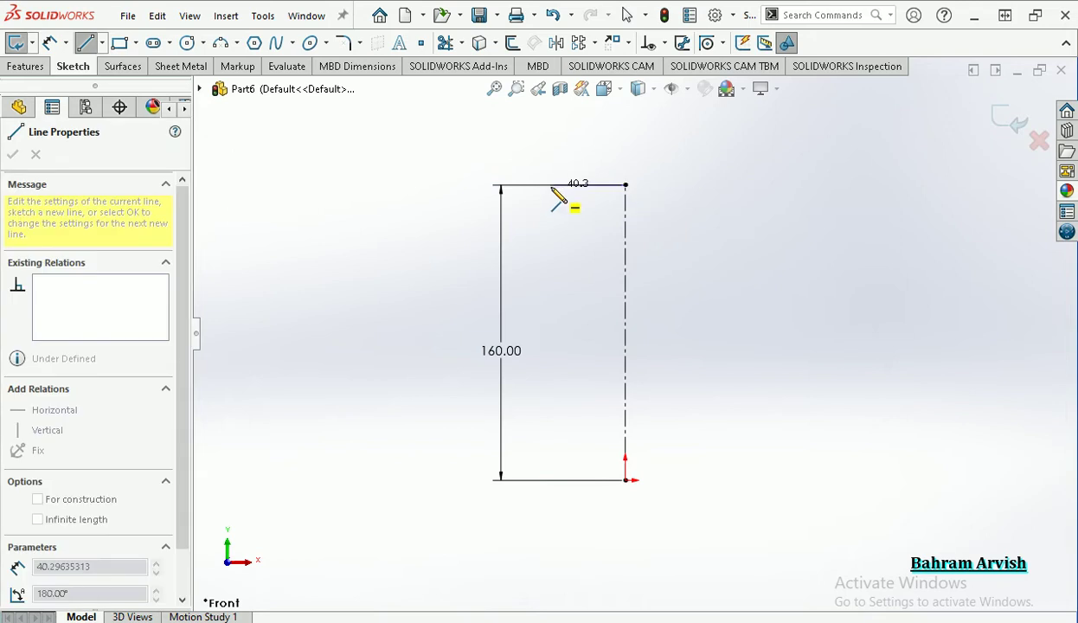
Draw a horizontal line left from the axis top and a short line down from its end
click(557, 185)
click(557, 225)
key(Escape)
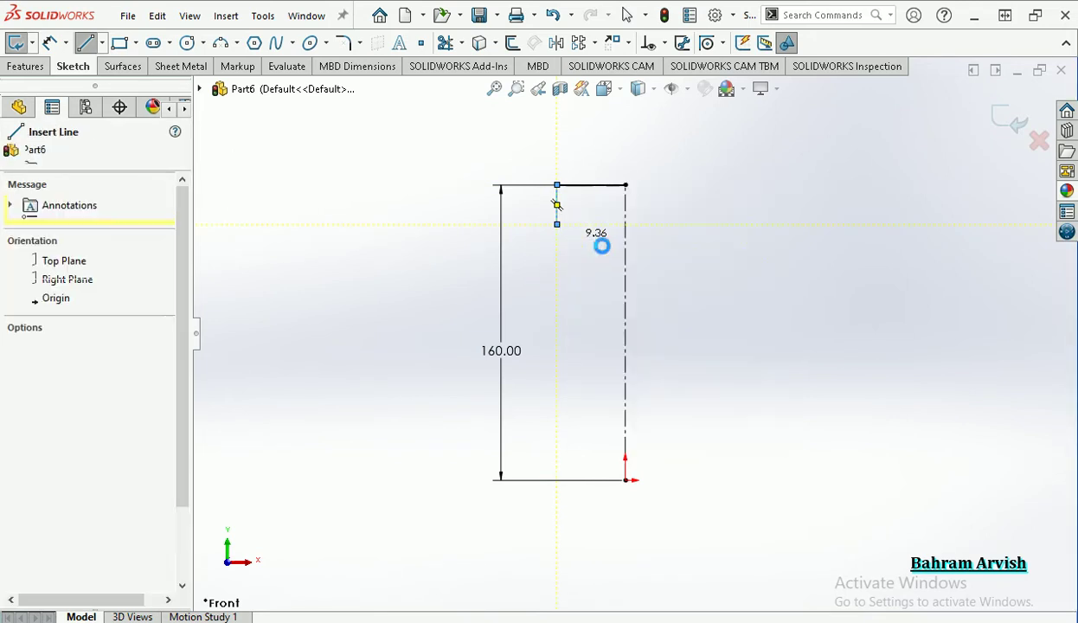
key(Escape)
Dimension the top line to 49 mm and the vertical drop to 25 mm
click(587, 187)
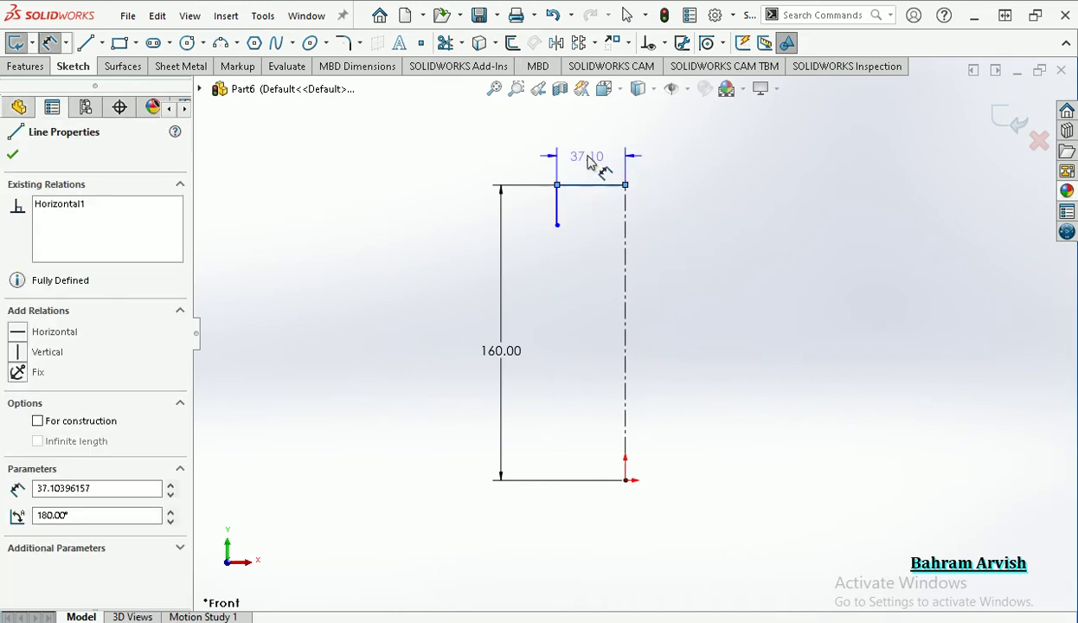
click(589, 152)
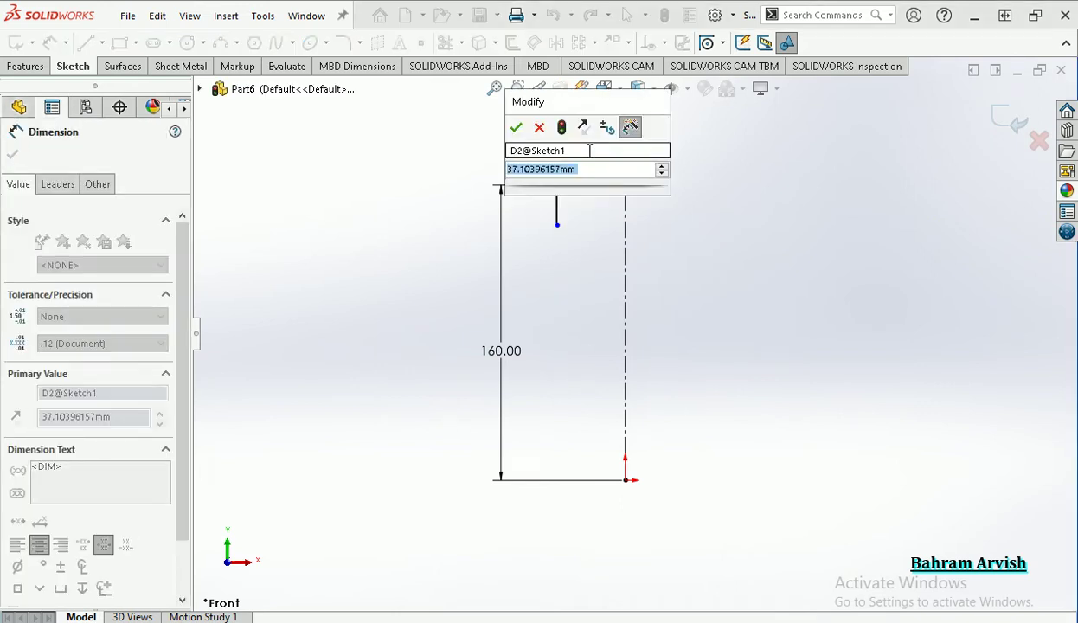
text(9/2)
key(Return)
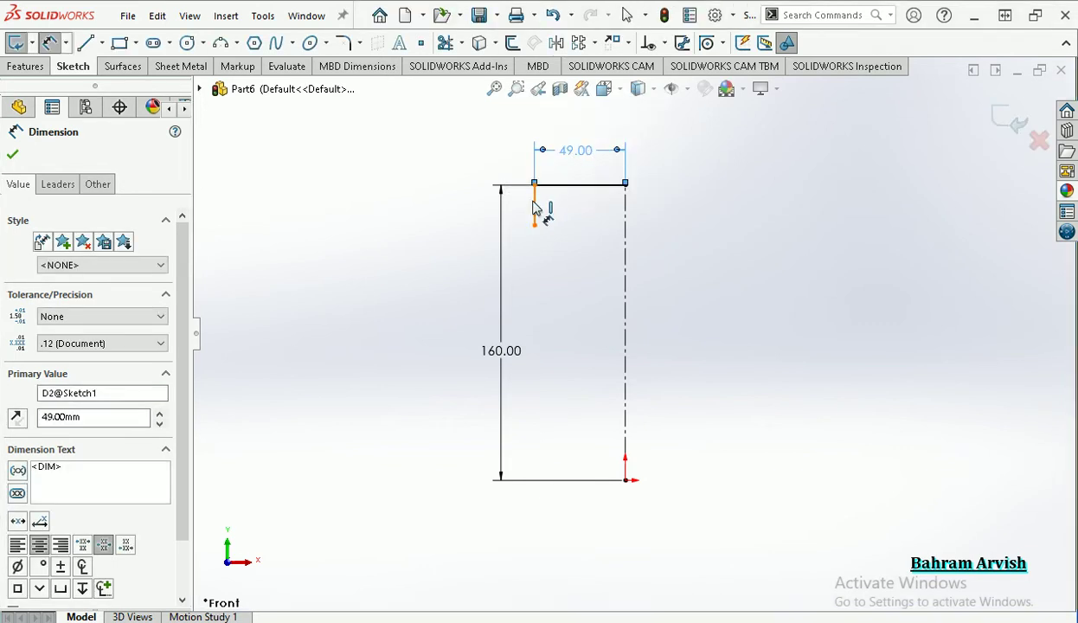
click(534, 224)
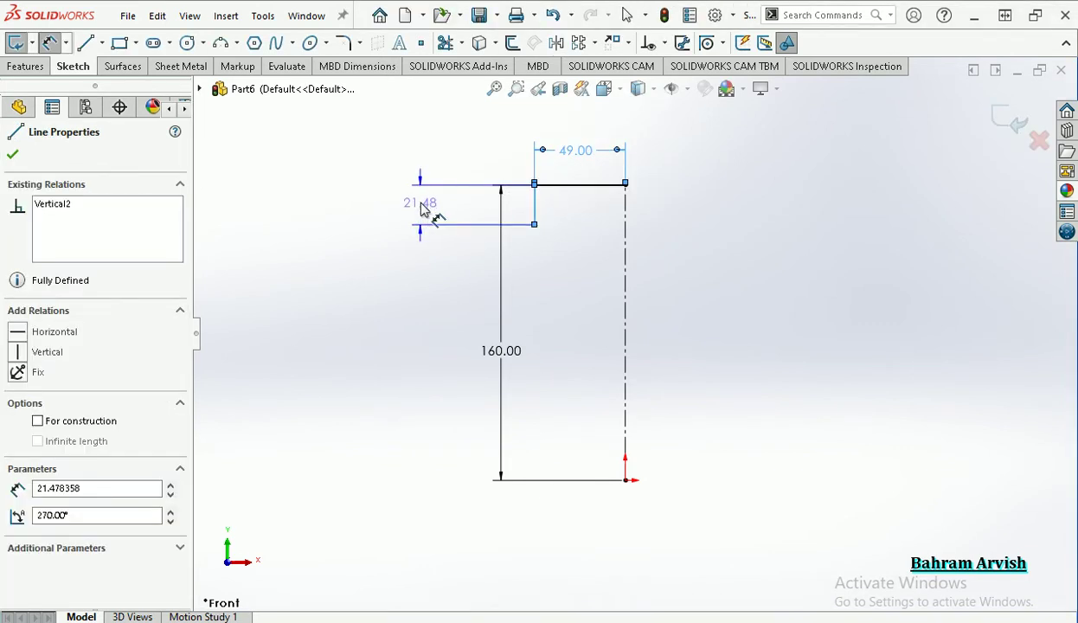
click(421, 204)
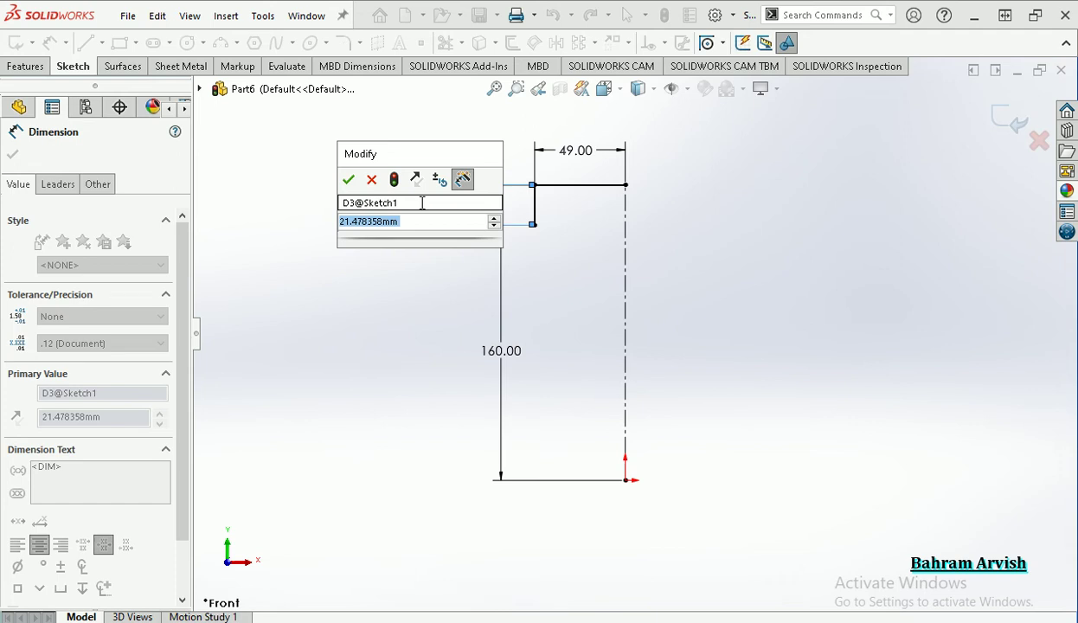
text(25)
key(Return)
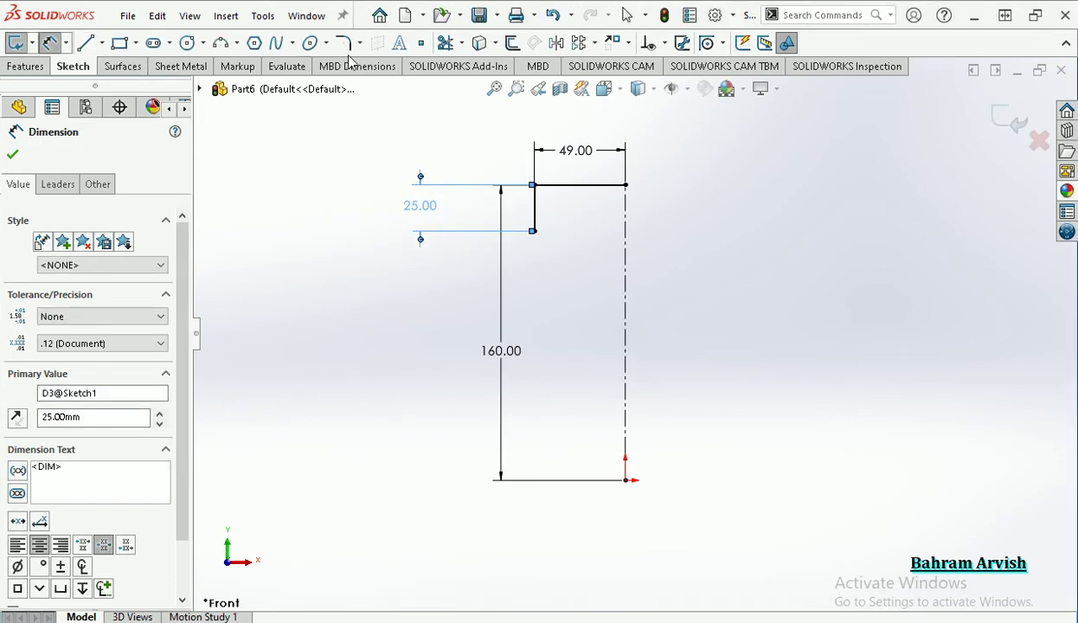
click(84, 43)
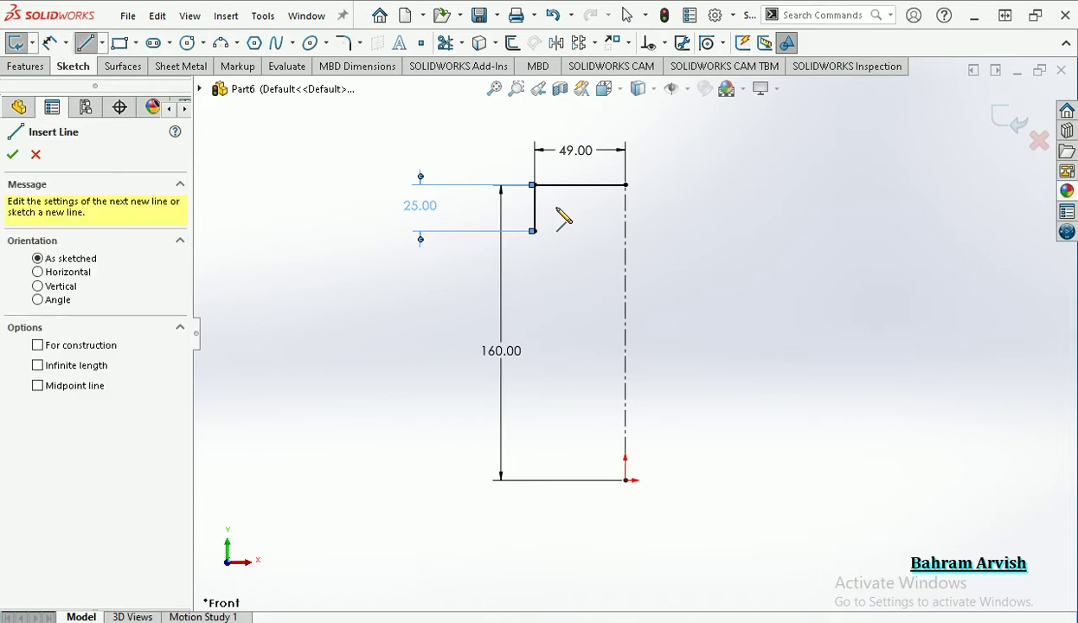
Exit line drawing, then start and abandon a first centerline attempt from the top line
scroll(562, 218, down, 2)
right_click(292, 191)
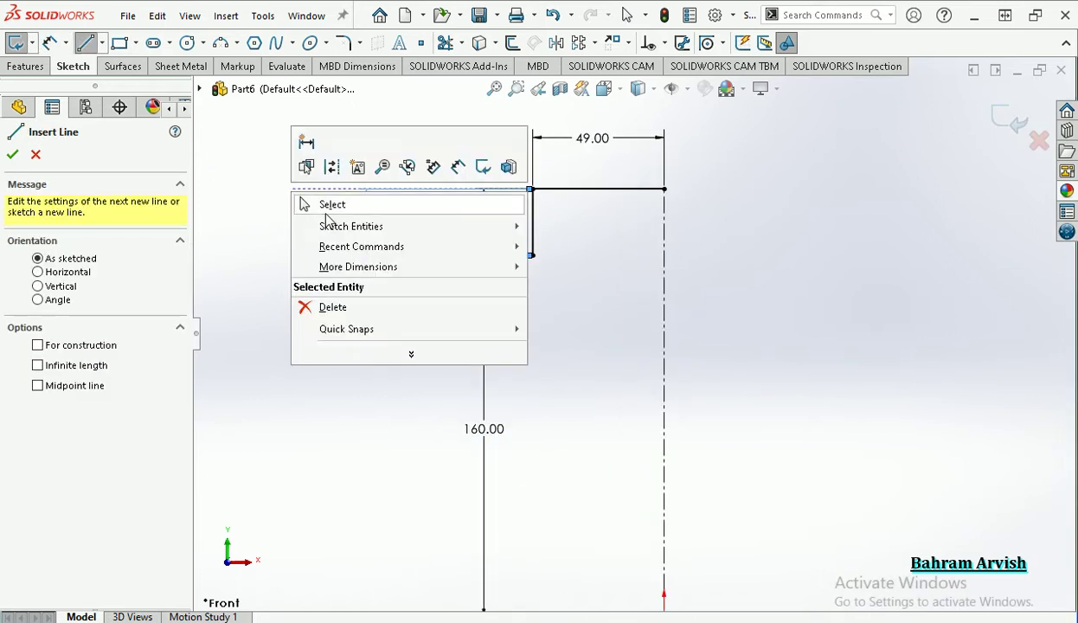
click(329, 206)
key(Return)
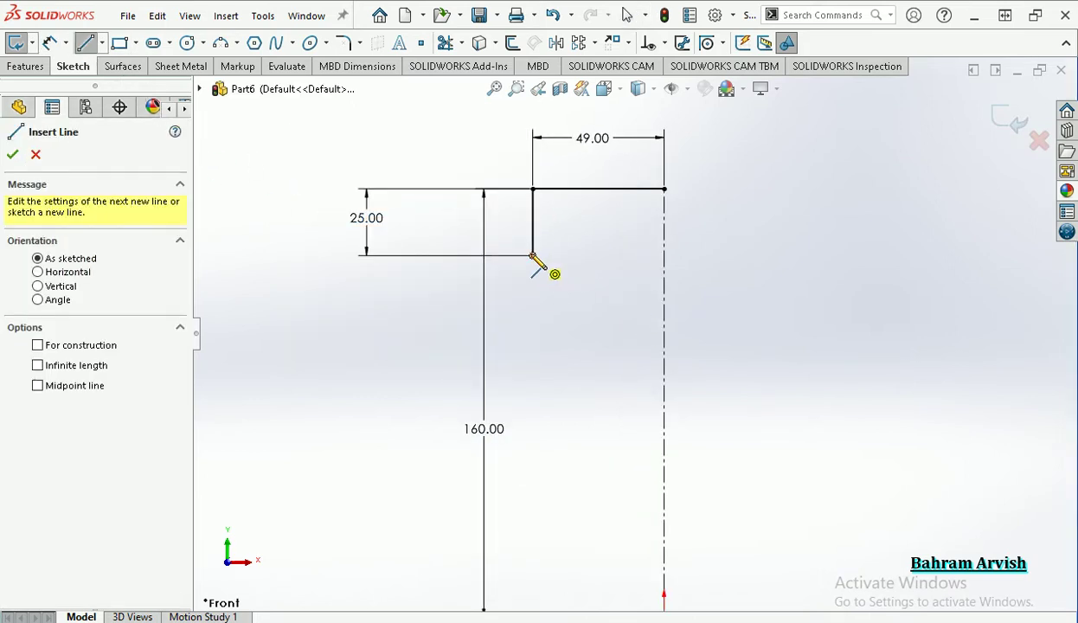
click(102, 42)
click(125, 84)
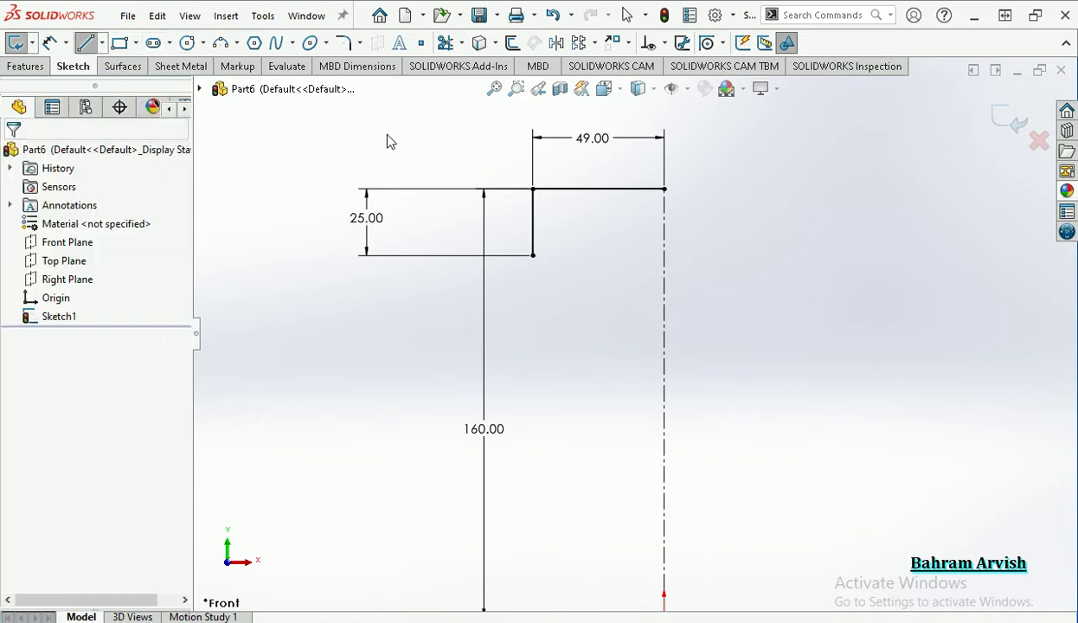
click(552, 190)
scroll(566, 392, up, 3)
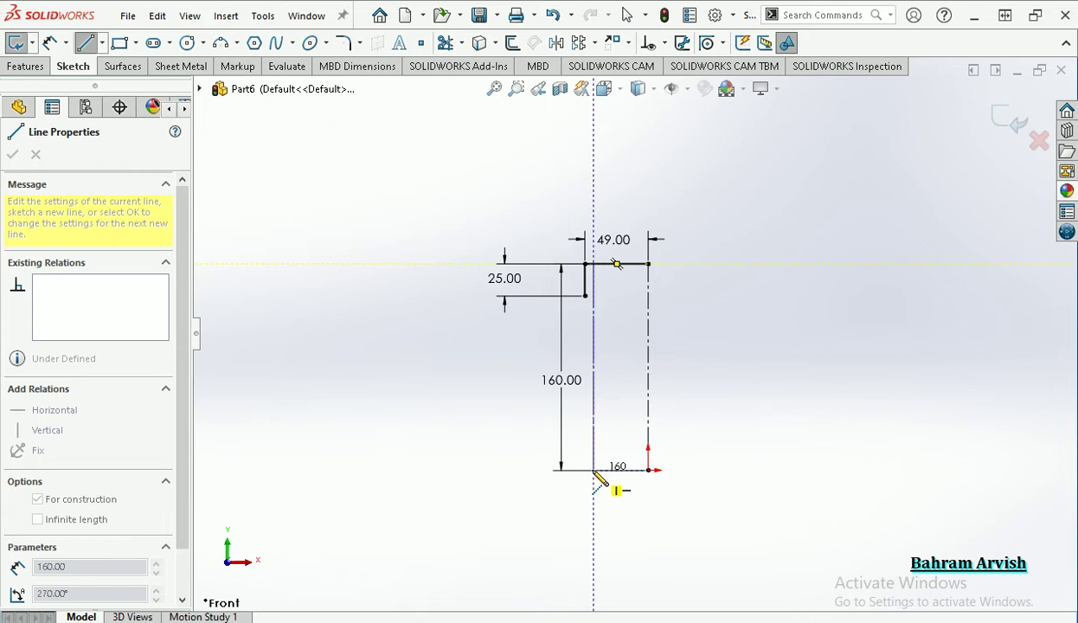
right_click(595, 475)
click(627, 484)
Draw a vertical centerline from the top line down to the origin's level
click(102, 42)
click(117, 84)
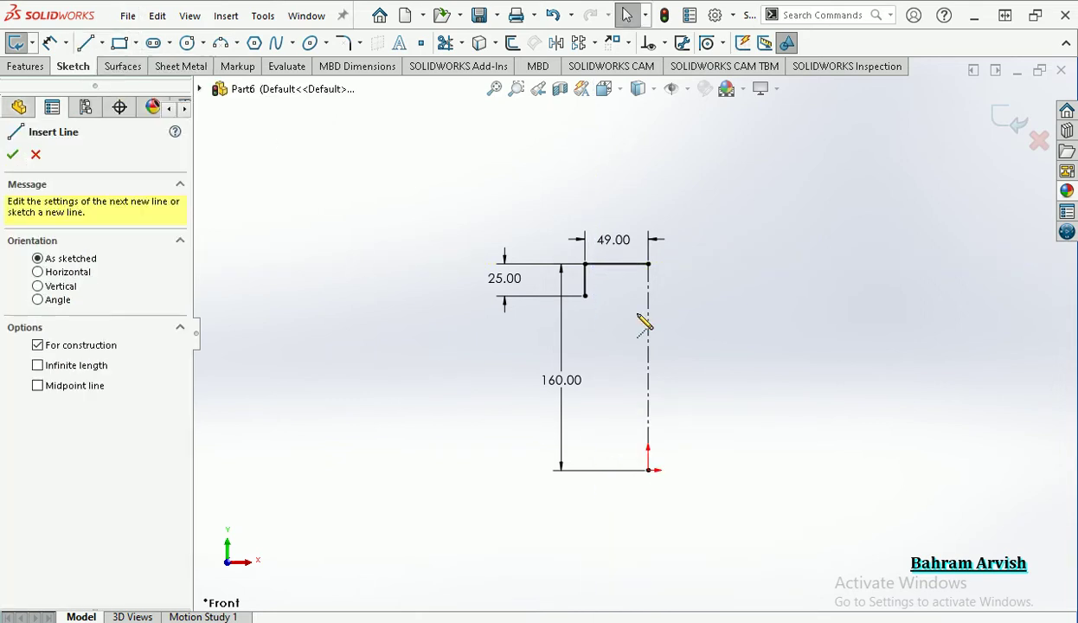
click(602, 264)
click(602, 471)
right_click(604, 472)
click(637, 472)
Draw the bottom line leftward from the axis base
key(l)
click(648, 470)
click(585, 471)
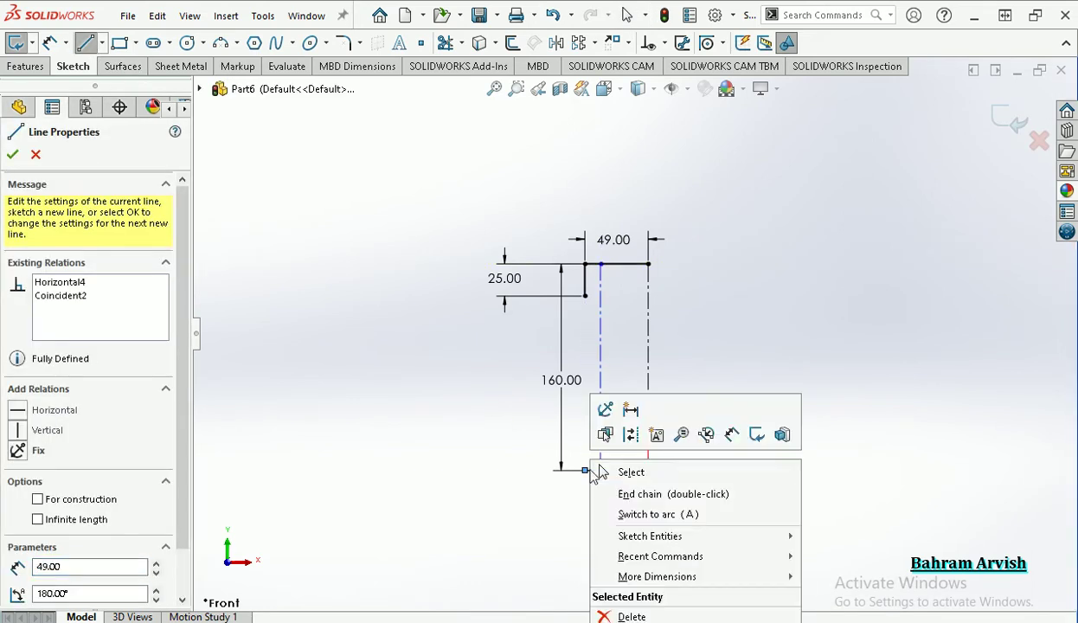
key(Escape)
key(Escape)
Make the bottom line's left end vertical with the 25 mm line's lower end
click(585, 470)
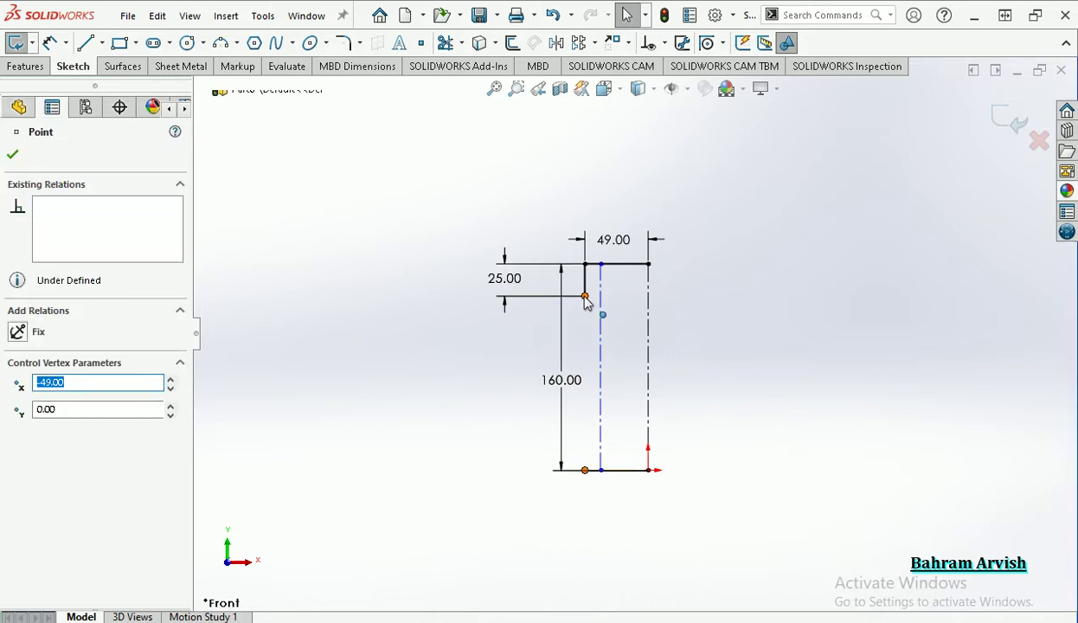
ctrl+click(585, 297)
click(659, 219)
scroll(561, 347, down, 3)
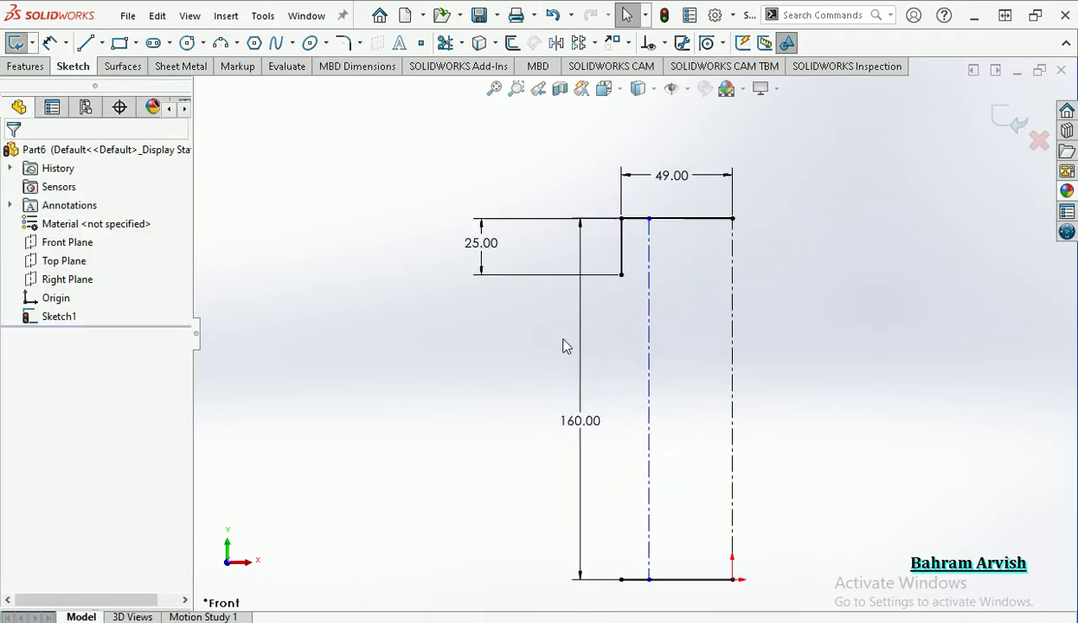
click(97, 47)
scroll(559, 272, down, 3)
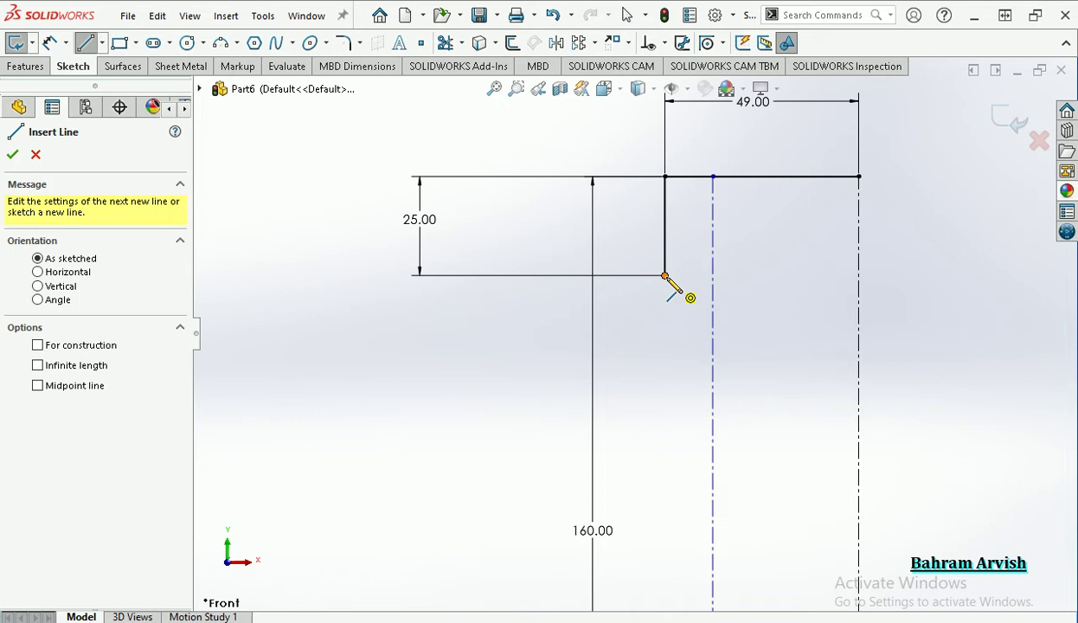
Draw two slanted lines forming a V-groove below the 25 mm line
click(664, 275)
click(713, 322)
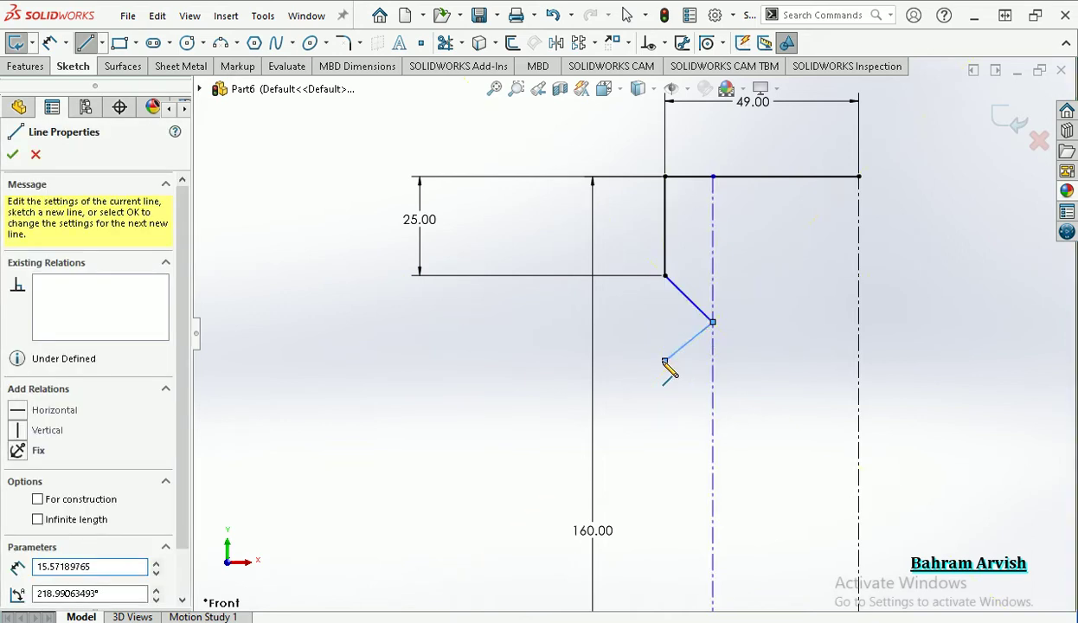
click(665, 361)
key(Escape)
Set a 4 mm gap between the inner centerline and the 25 mm line
click(49, 42)
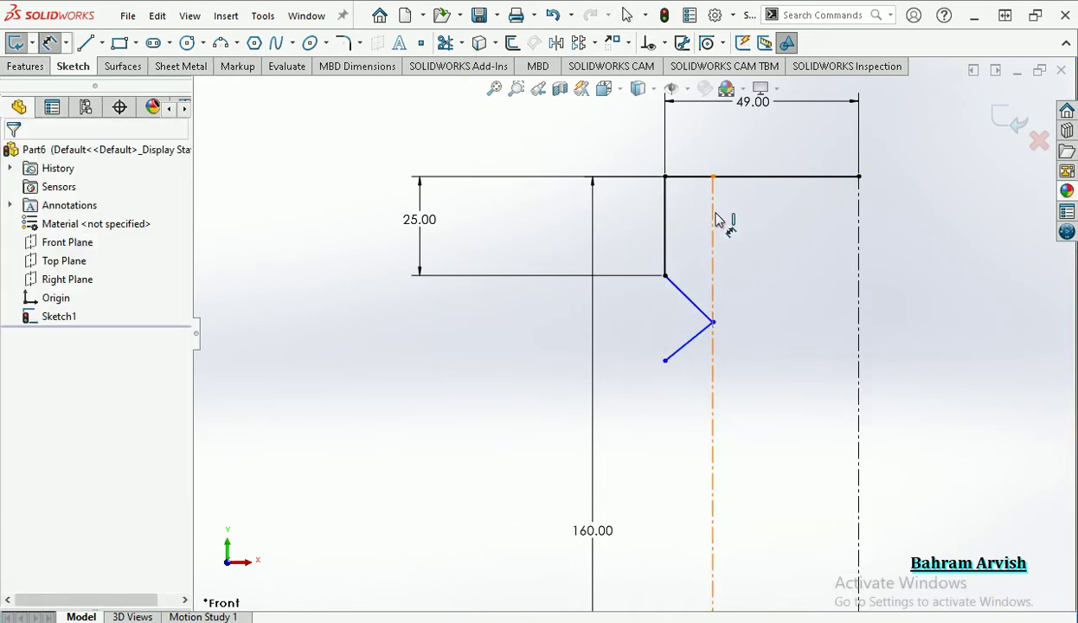
click(712, 223)
click(665, 208)
click(690, 143)
text(4)
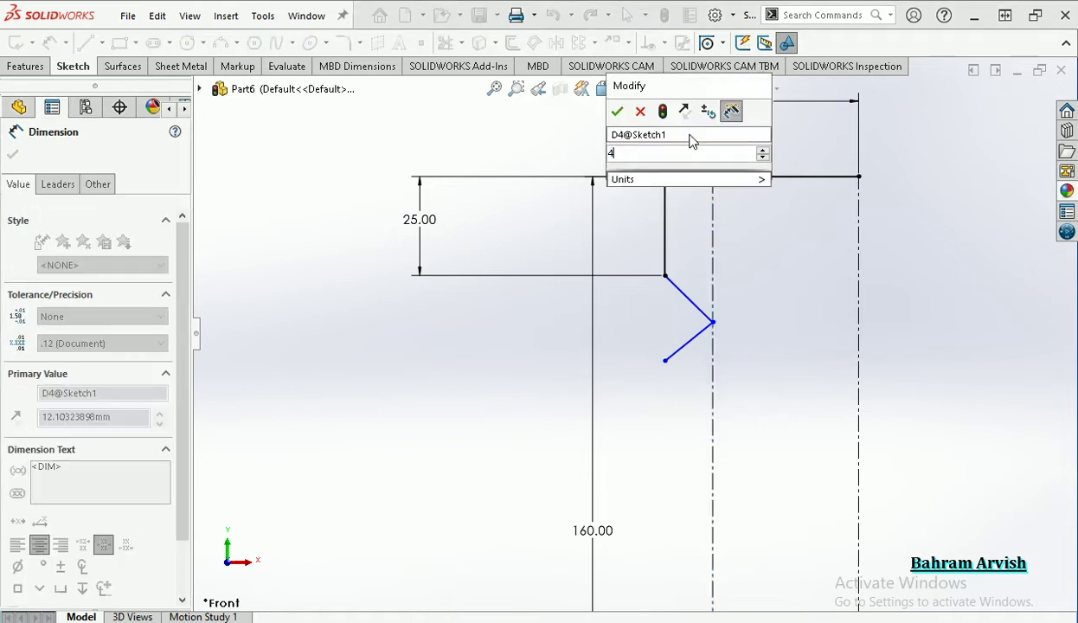
key(Return)
key(Escape)
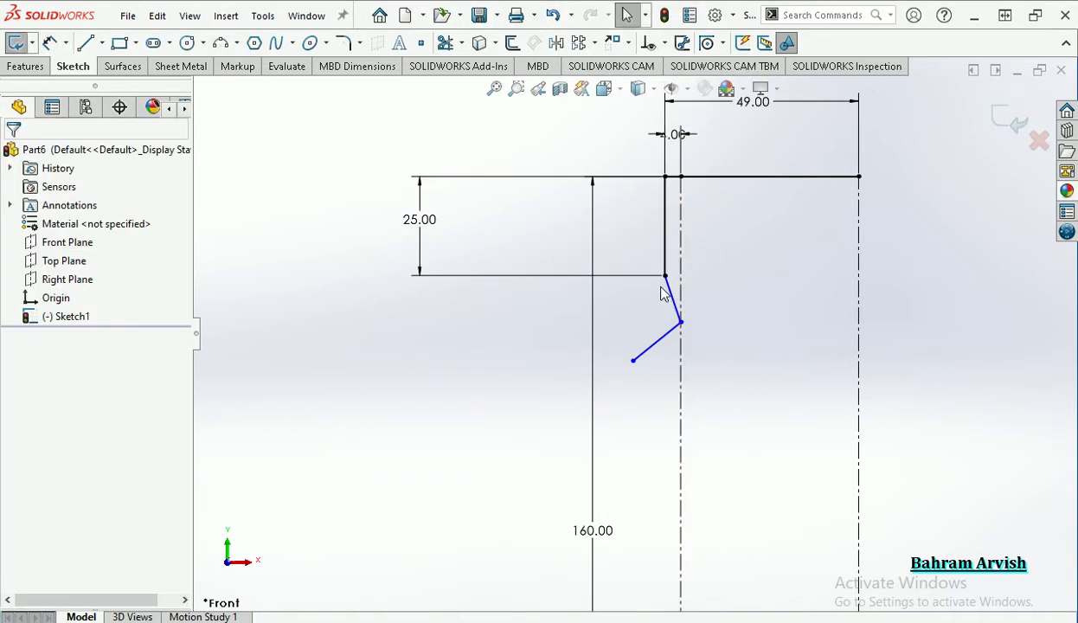
Align the groove's upper end vertically with the 25 mm line's lower end
click(664, 276)
ctrl+click(633, 361)
click(705, 287)
click(753, 367)
Dimension the groove 11 mm tall with its apex offset 11/2 from the top
click(52, 48)
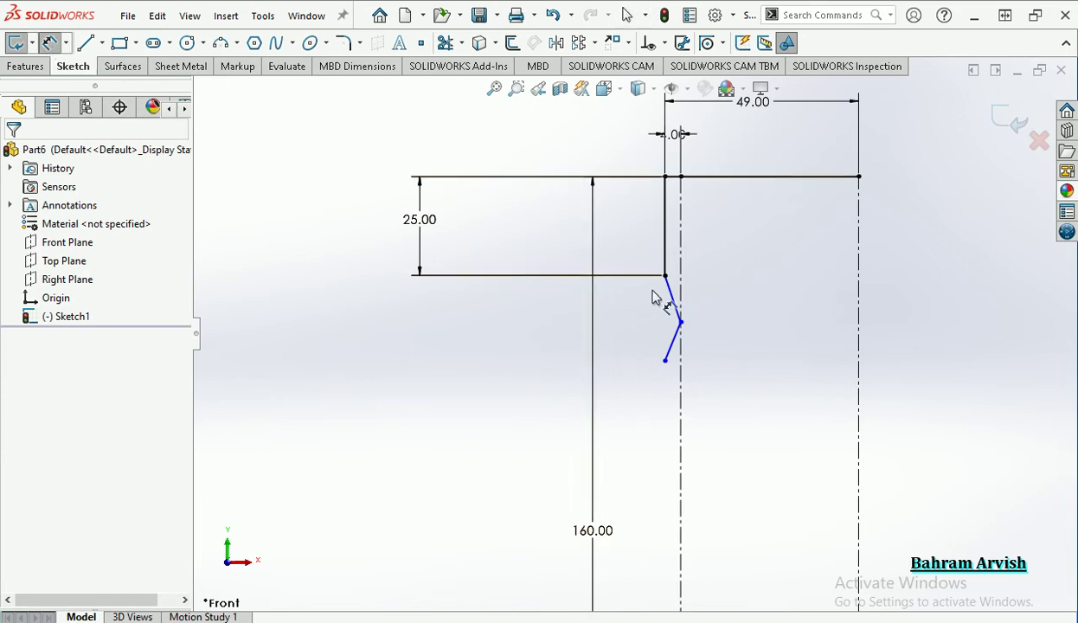
click(665, 360)
click(681, 322)
click(616, 339)
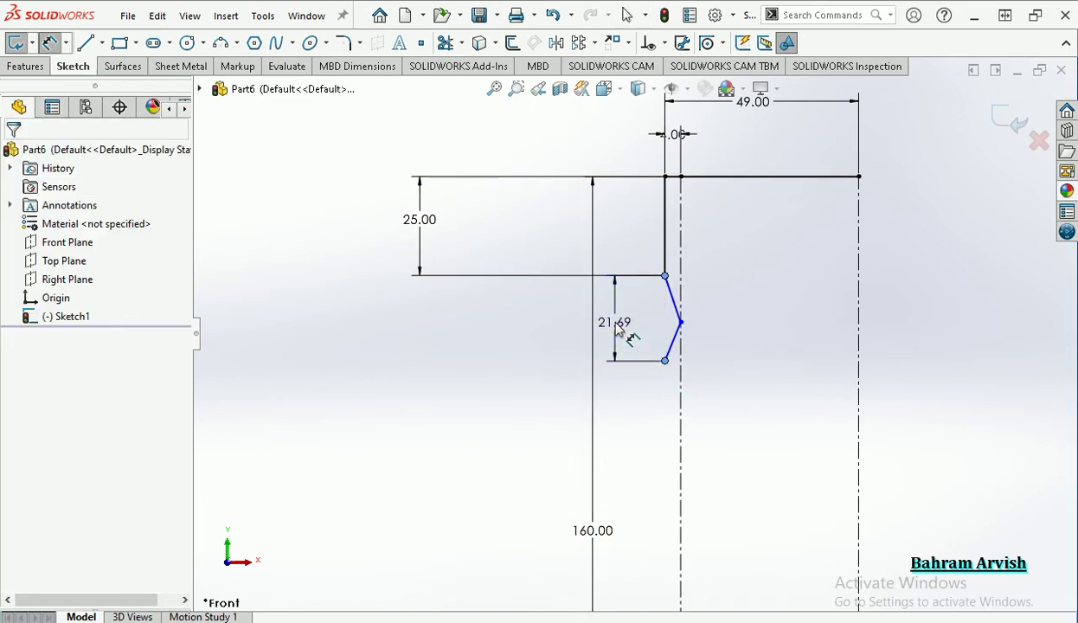
text(11)
key(Return)
scroll(658, 322, up, 3)
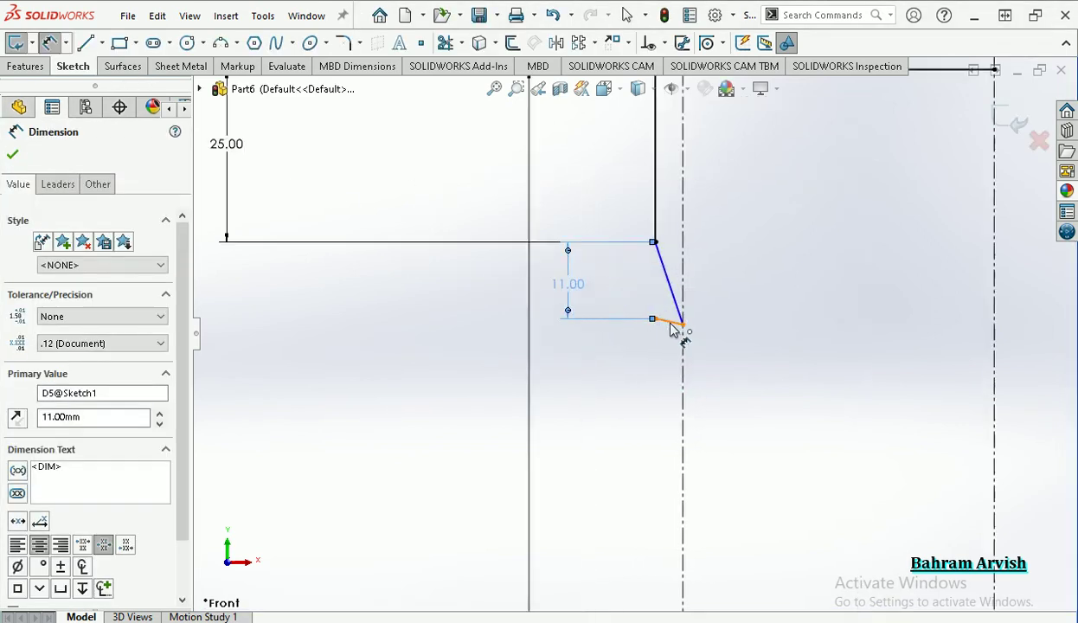
scroll(683, 333, up, 1)
click(685, 327)
click(643, 207)
click(755, 250)
text(11/2)
key(Return)
Draw a vertical line below the groove and dimension it 20 mm
scroll(753, 250, down, 1)
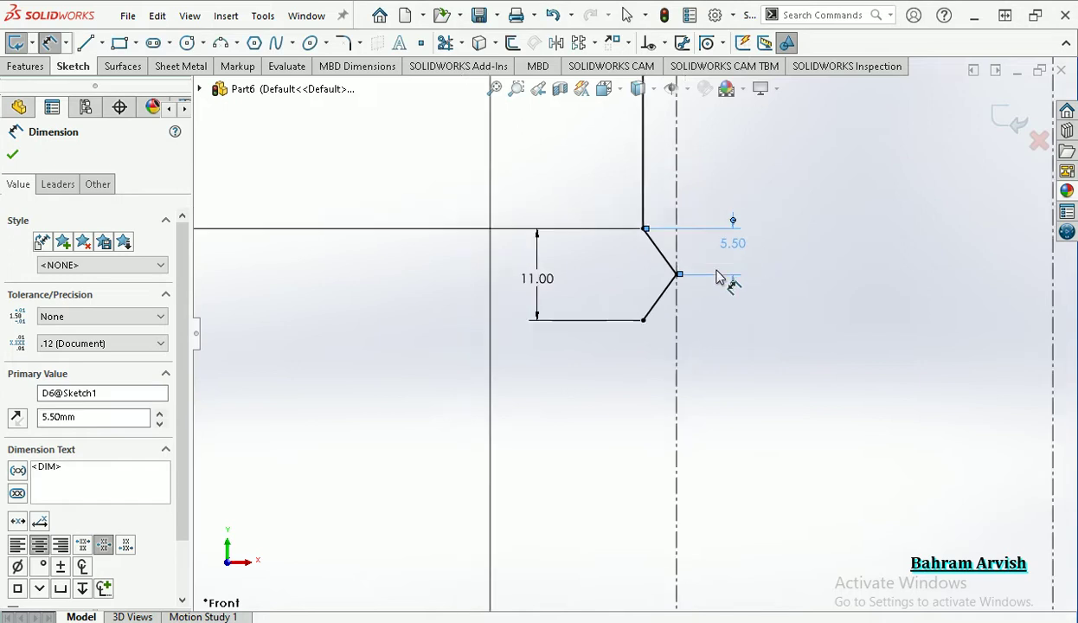
scroll(722, 281, down, 2)
key(l)
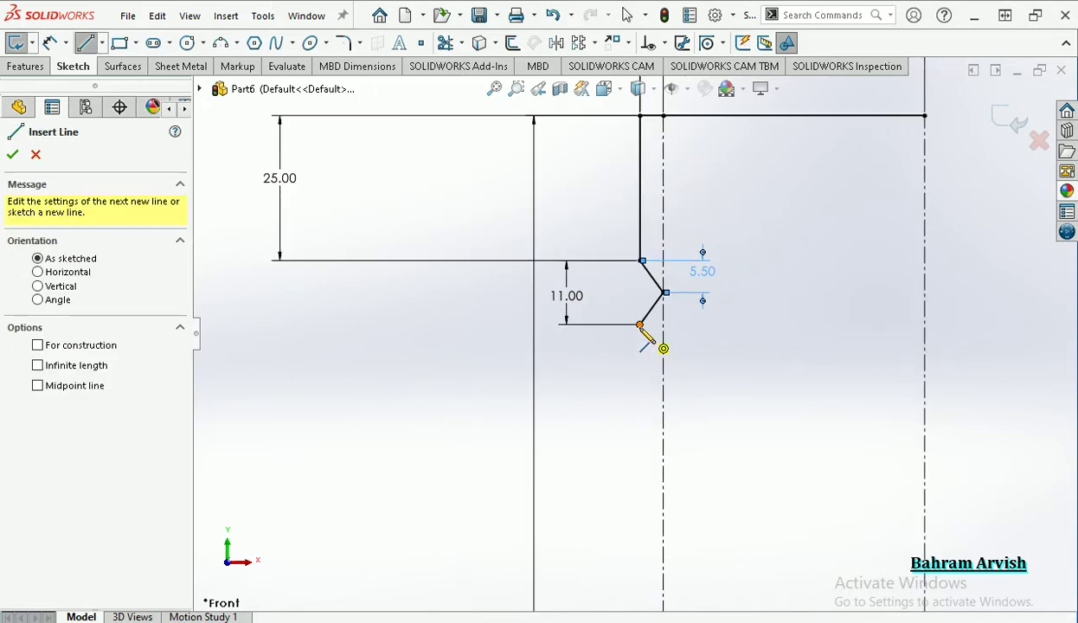
click(640, 325)
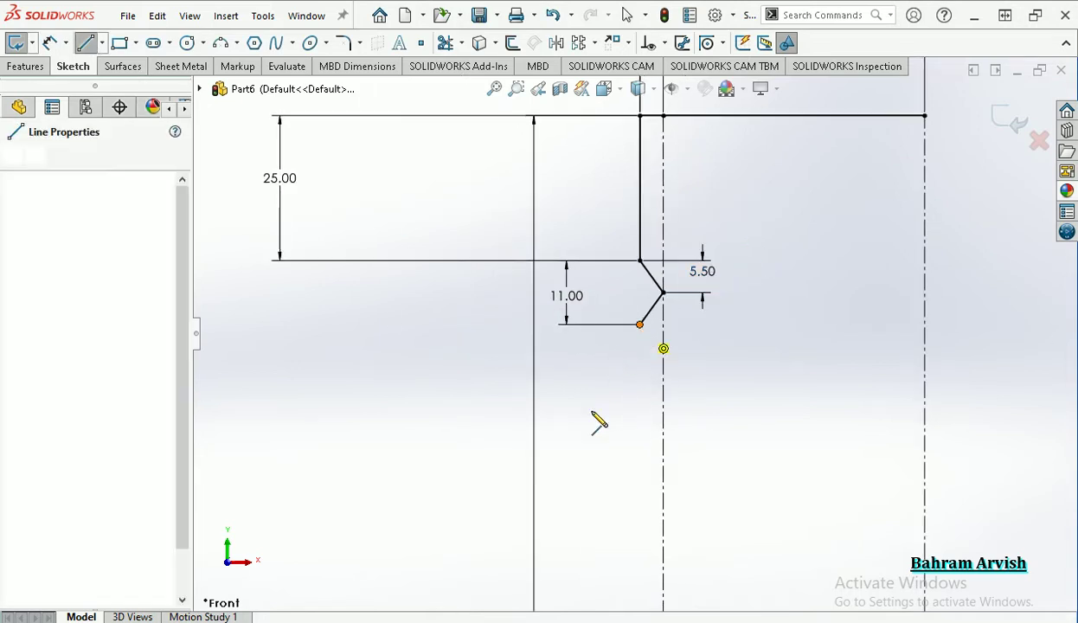
click(640, 490)
right_click(640, 493)
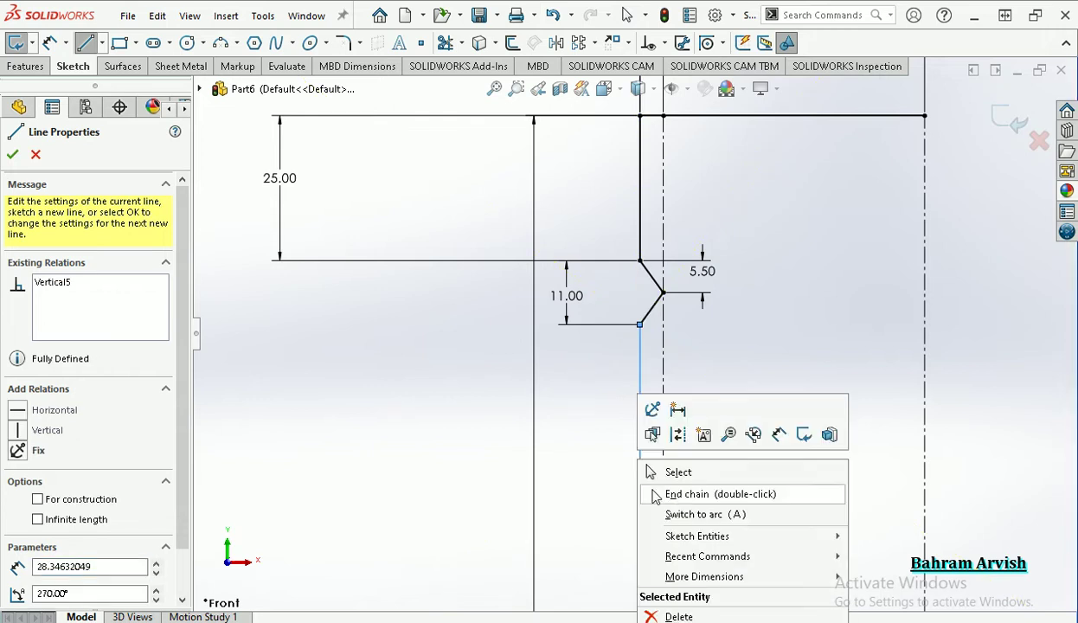
click(662, 471)
click(49, 42)
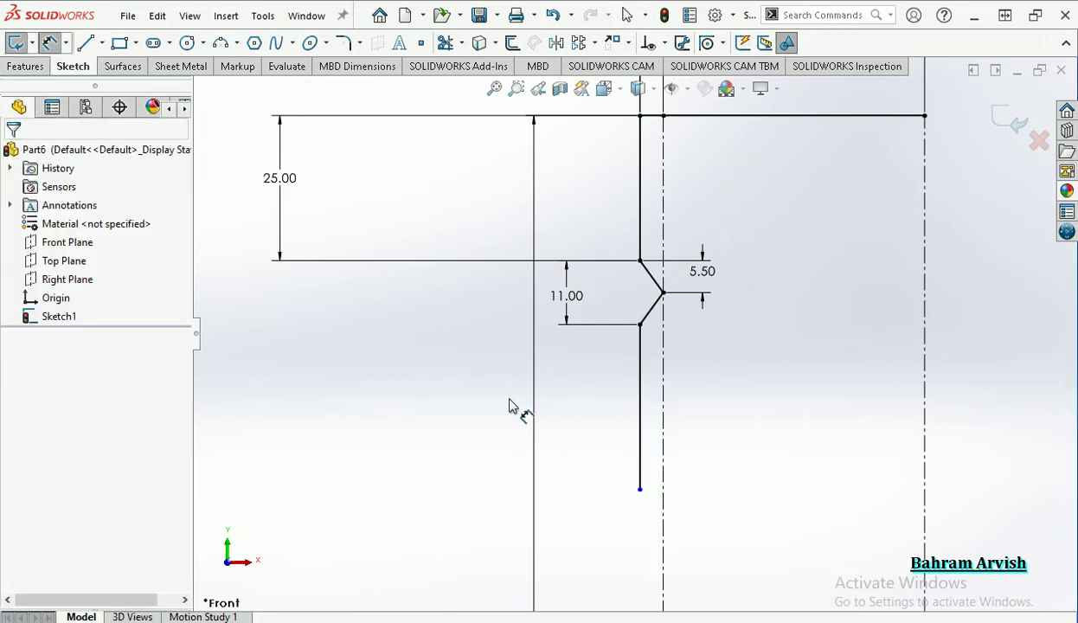
click(639, 408)
click(444, 391)
text(20)
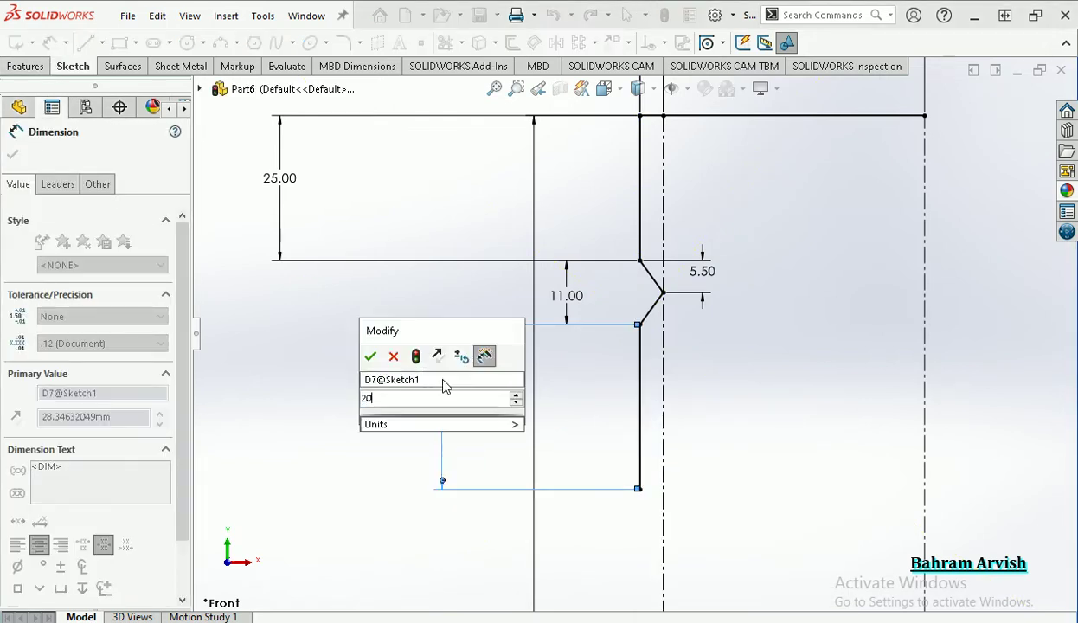
key(Return)
key(Escape)
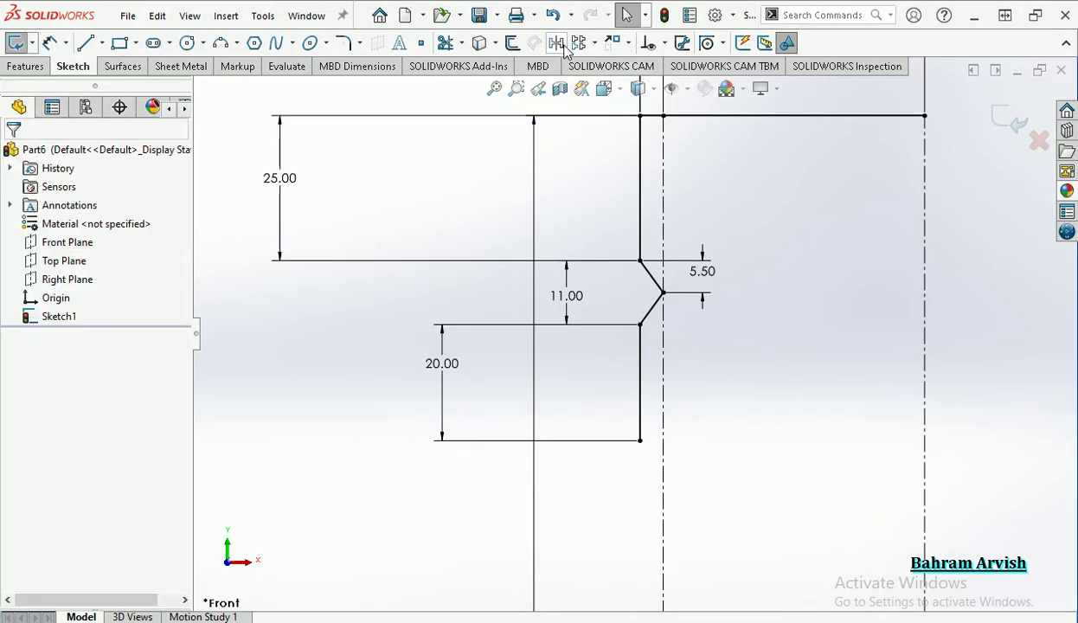
Start a linear sketch pattern of the two slanted groove lines
click(575, 43)
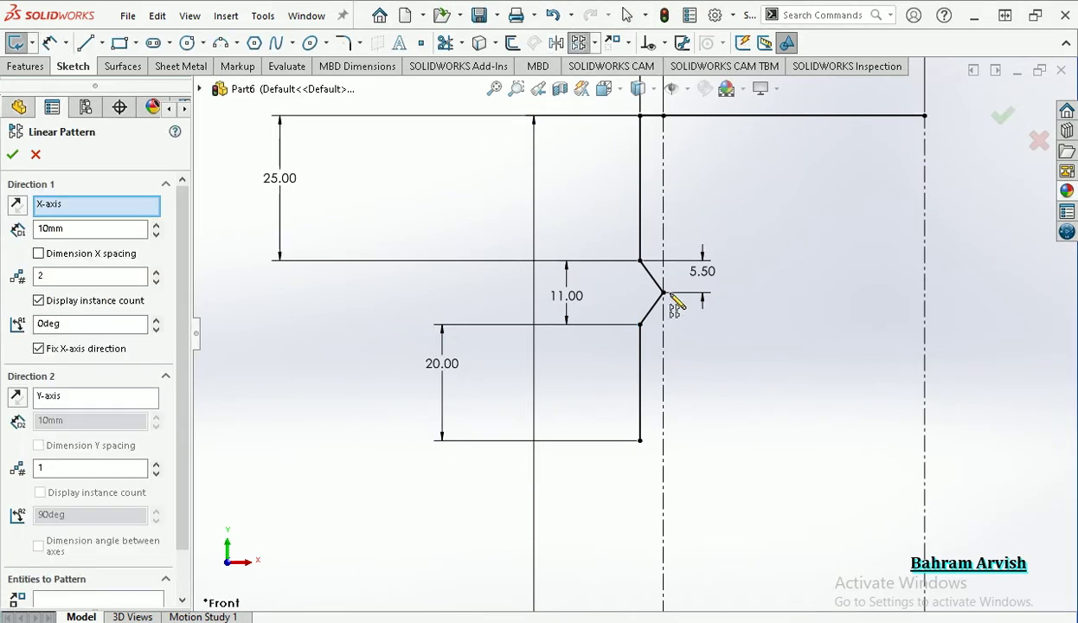
click(111, 599)
click(643, 277)
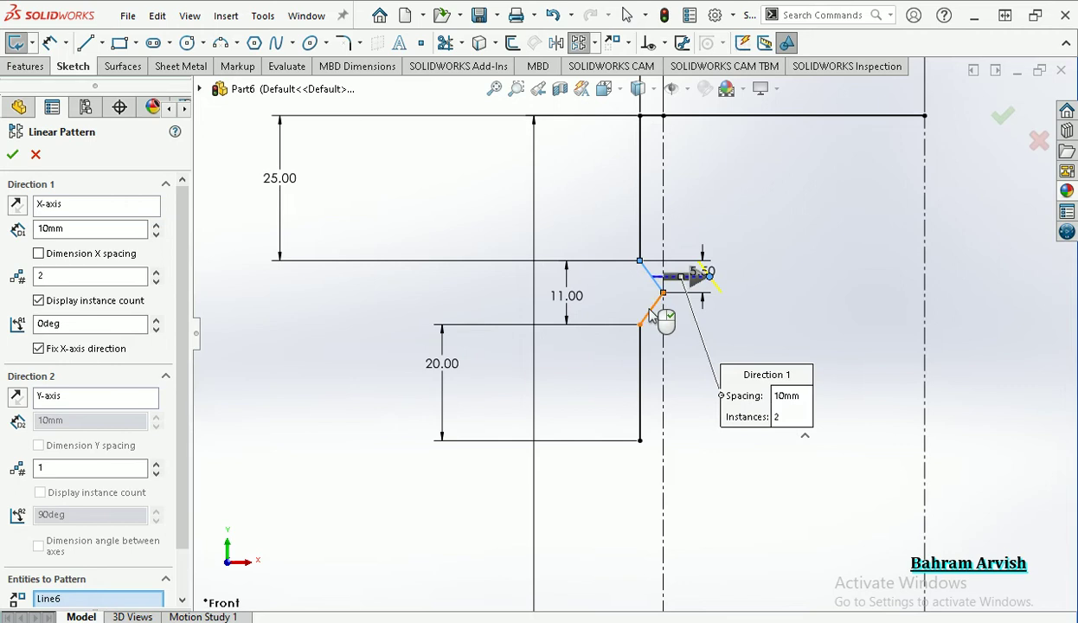
click(651, 308)
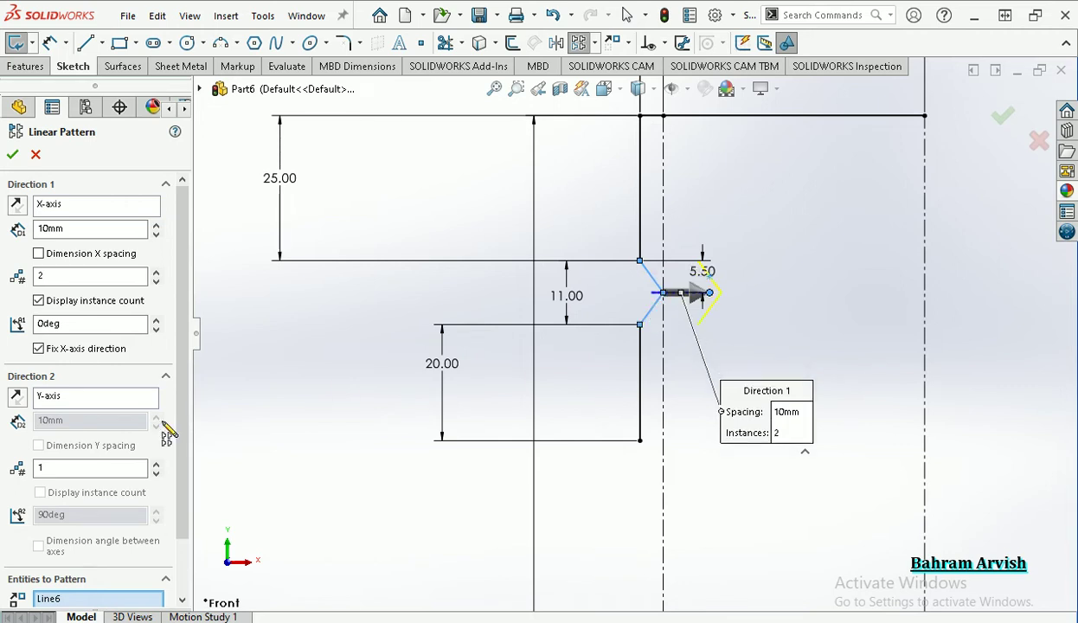
click(157, 328)
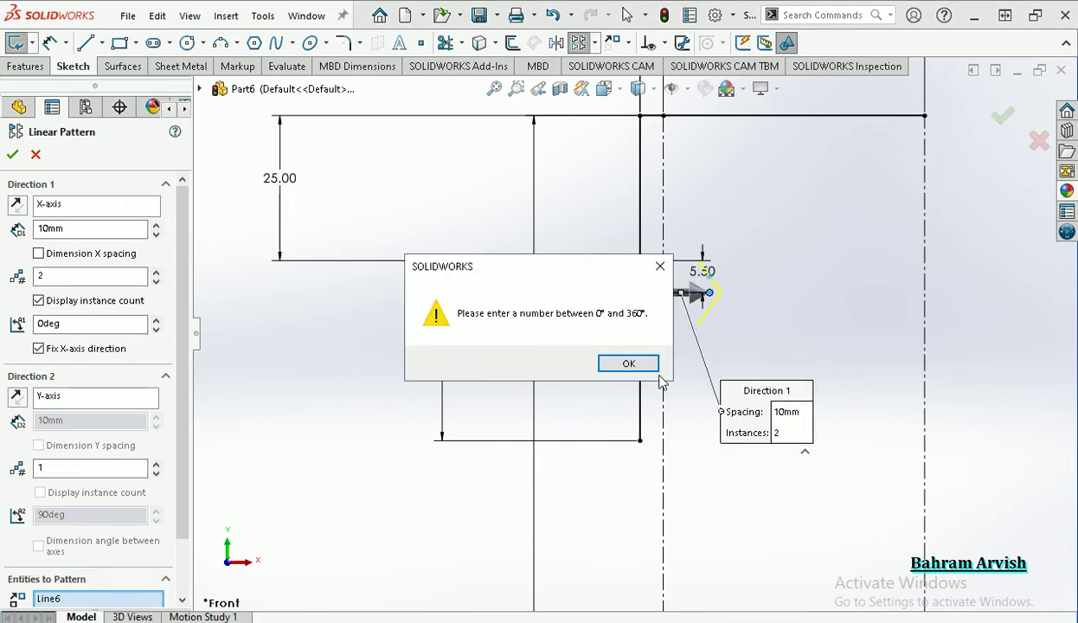
click(629, 364)
Pattern the groove downward at 31 mm spacing, four instances, with one horizontal instance
click(155, 283)
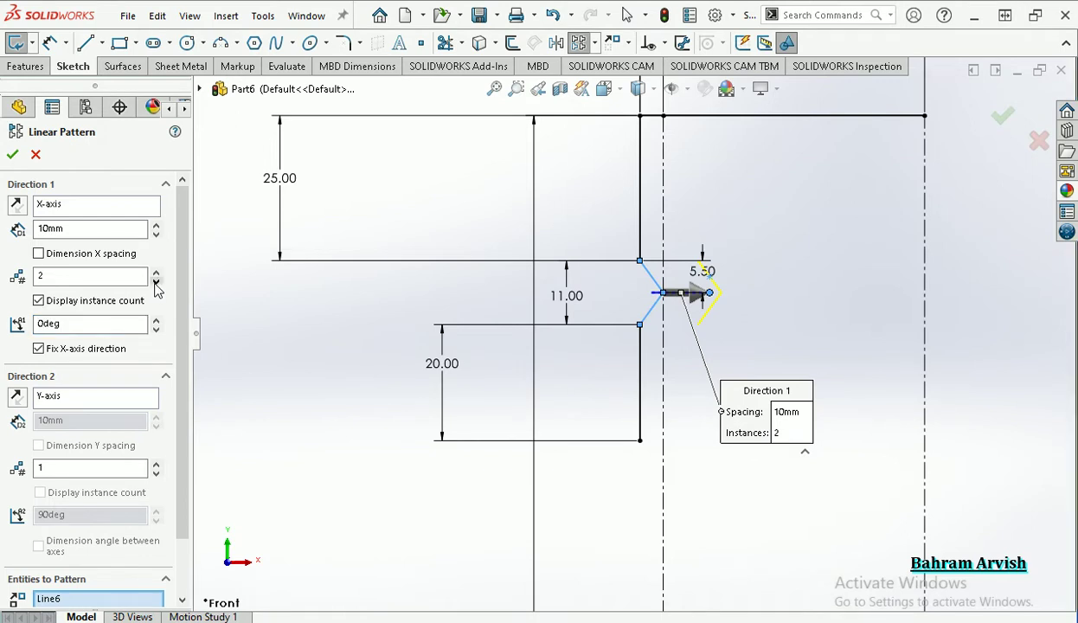
click(157, 463)
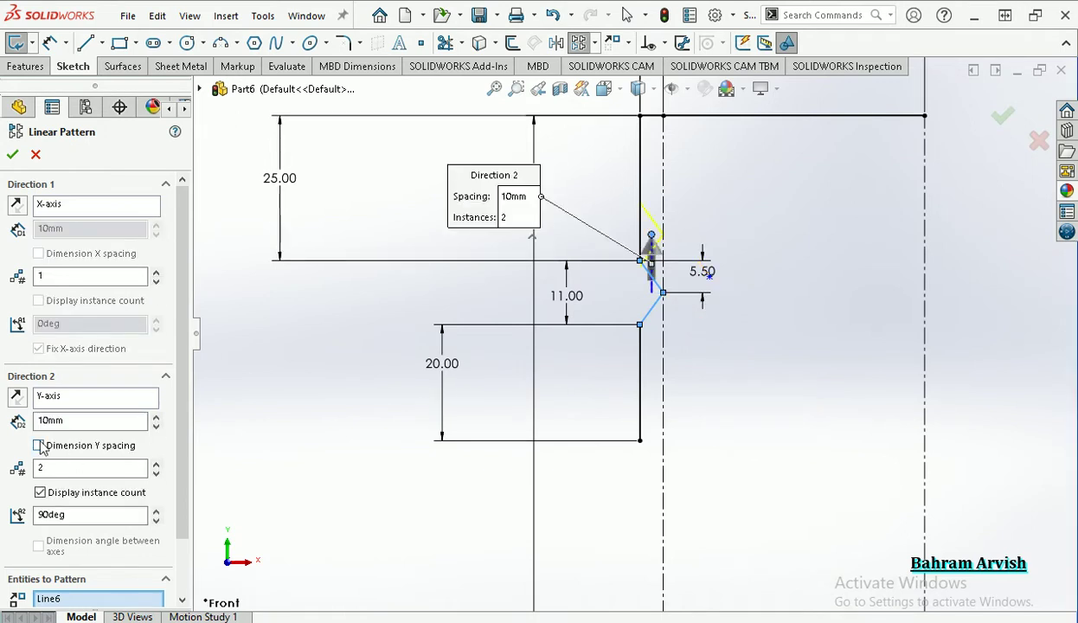
click(17, 397)
click(157, 416)
click(156, 417)
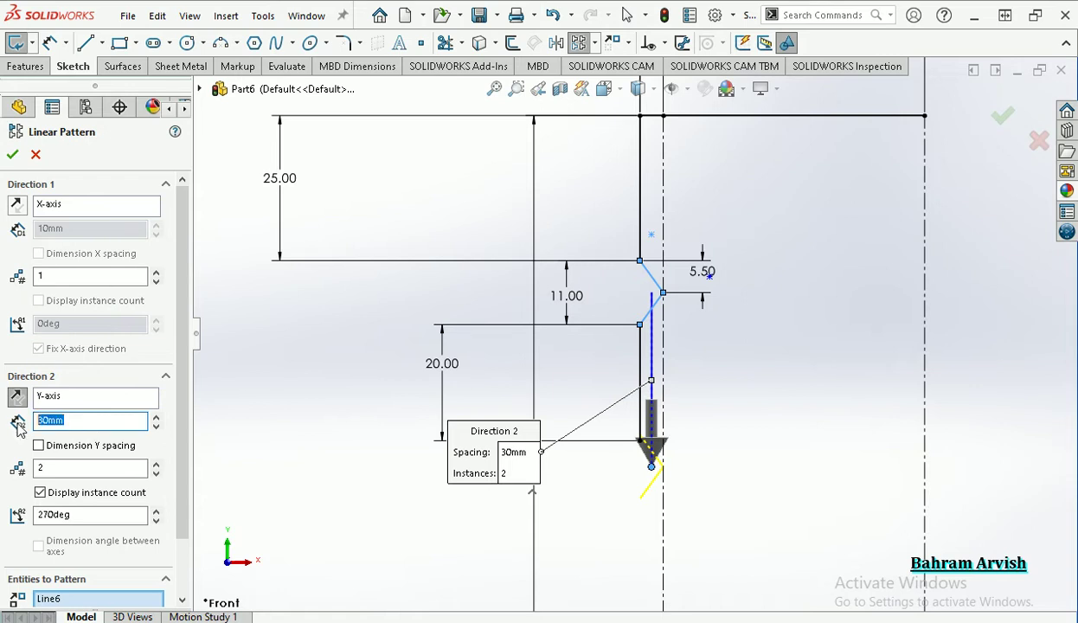
text(31)
key(Return)
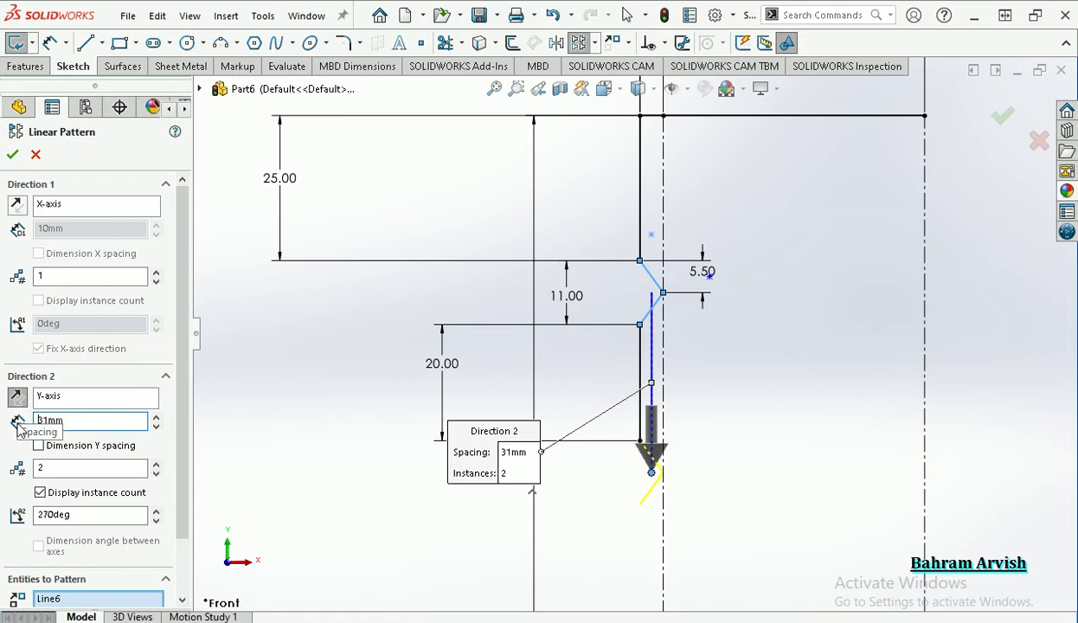
key(f)
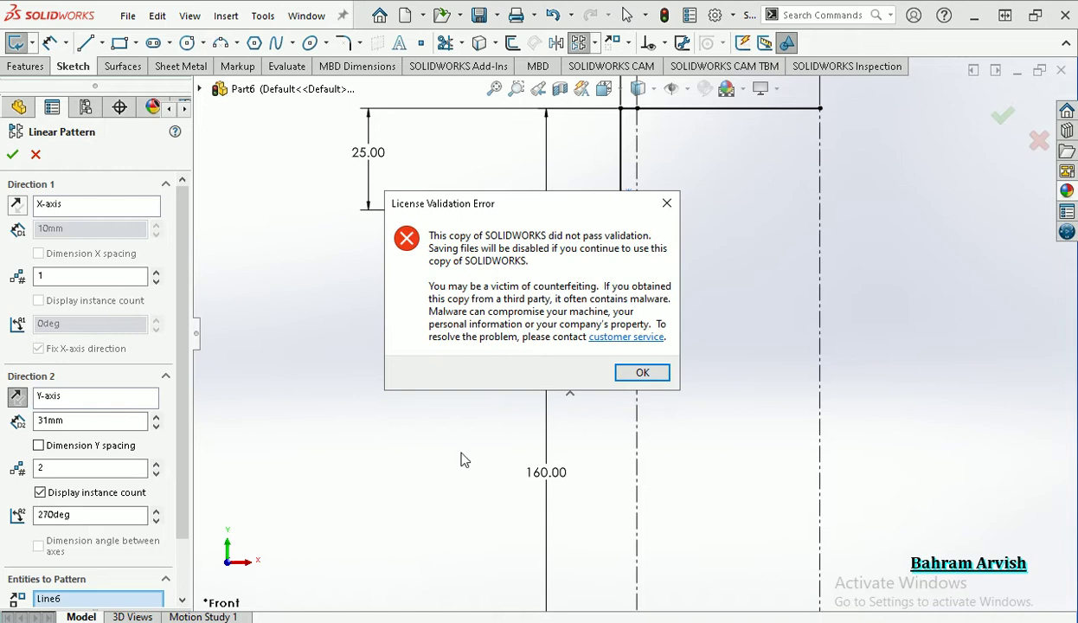
click(636, 372)
click(156, 464)
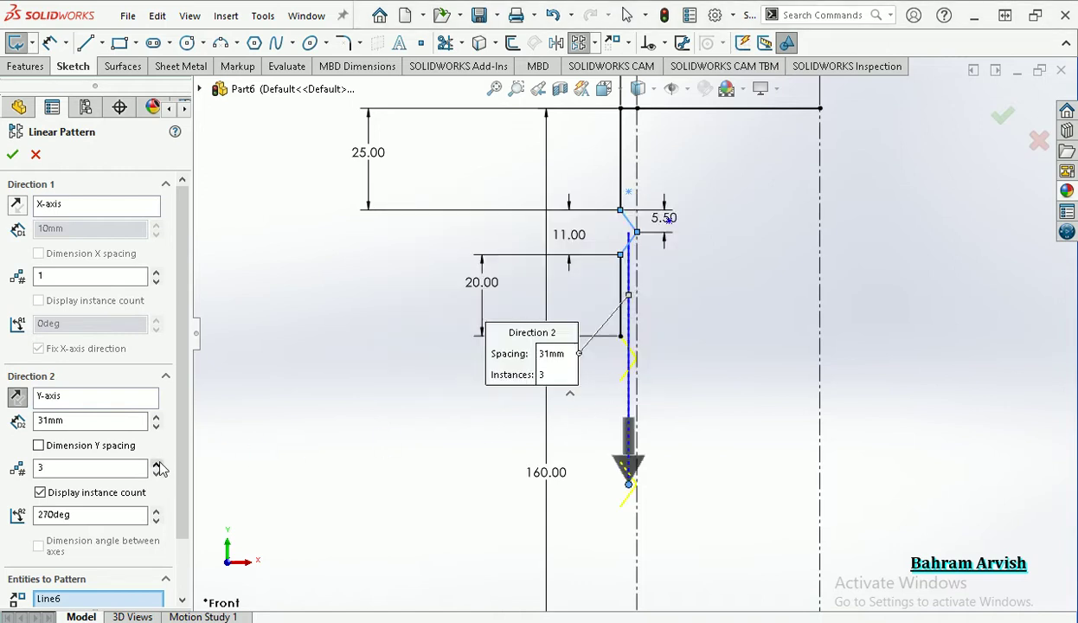
scroll(417, 469, up, 2)
scroll(463, 449, down, 2)
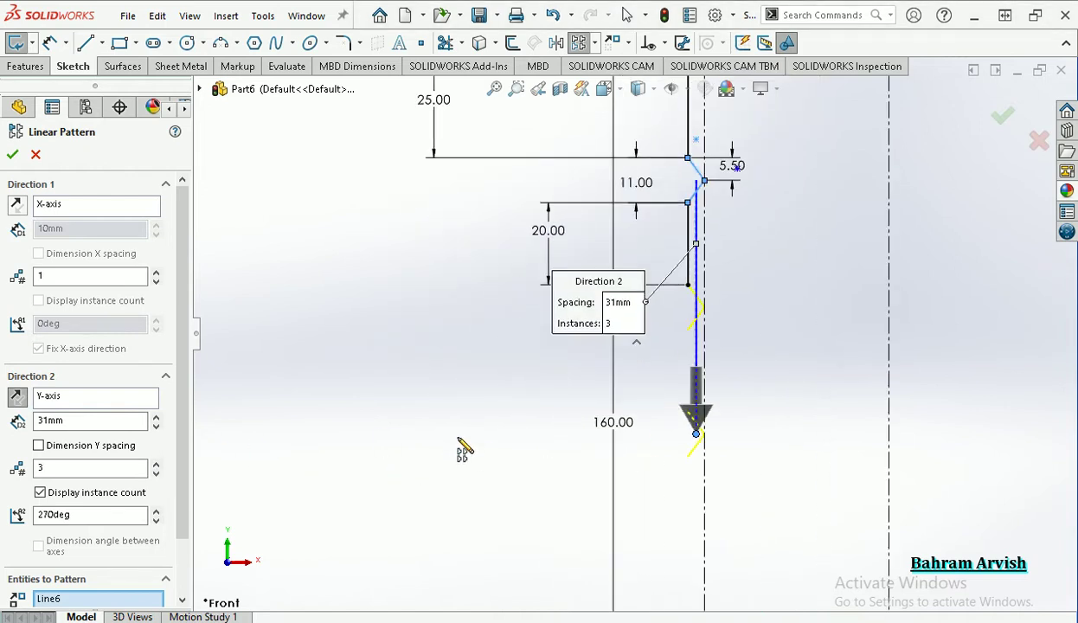
scroll(523, 459, up, 2)
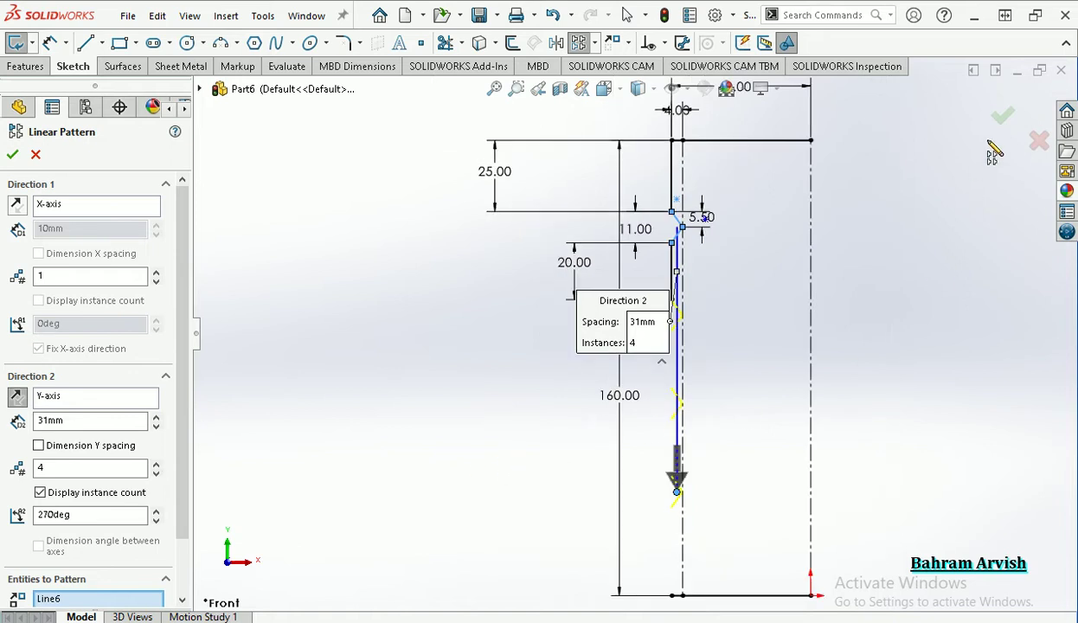
click(1003, 116)
click(84, 42)
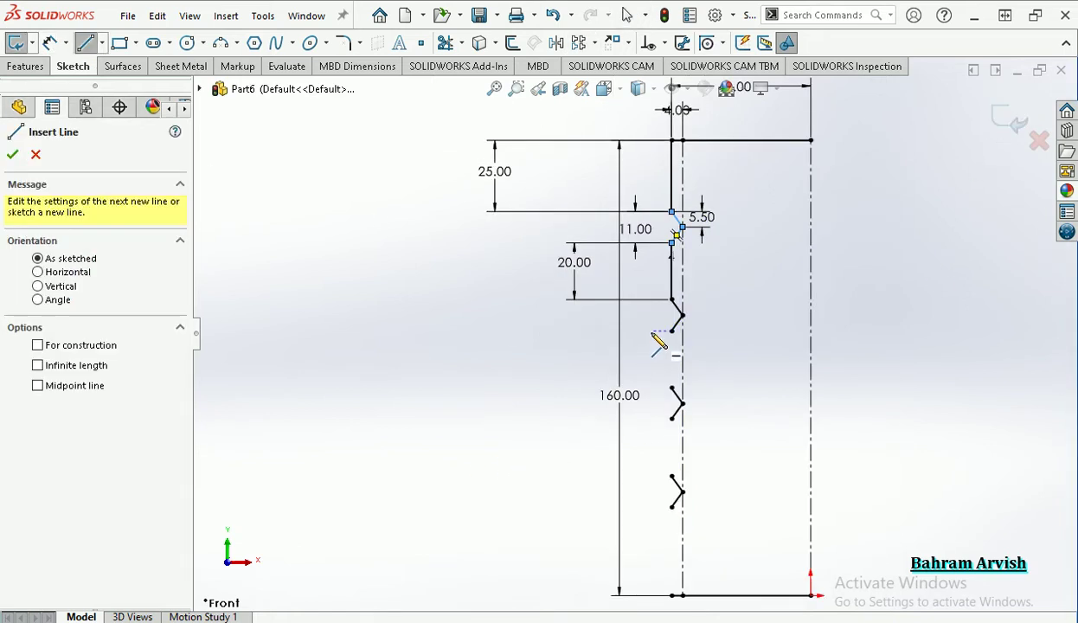
Draw vertical lines joining the first three grooves together
drag(672, 330, 671, 388)
key(Escape)
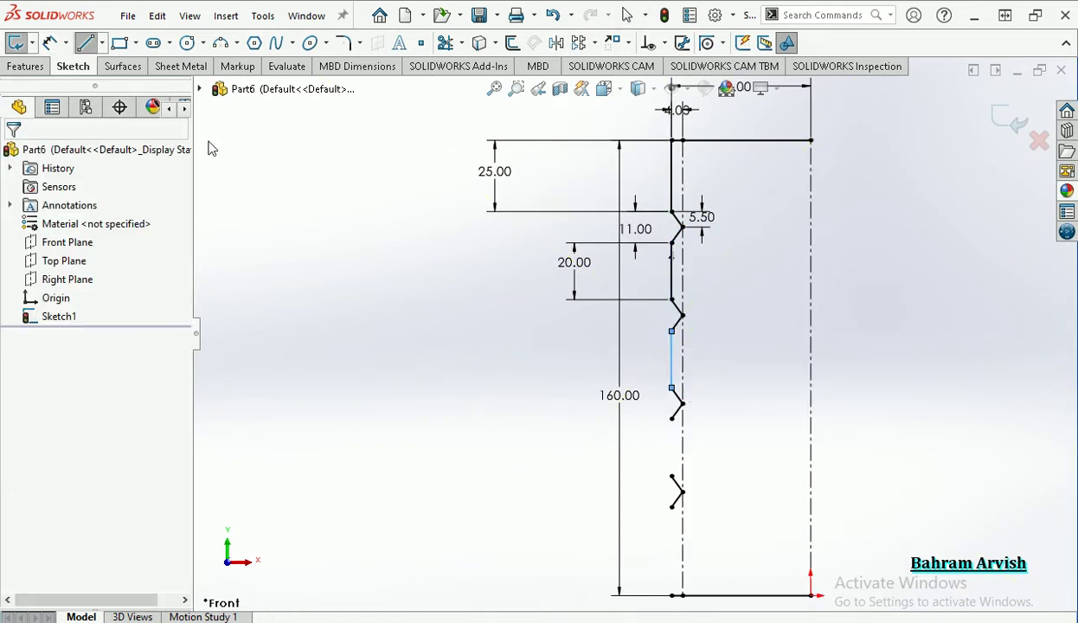
click(85, 42)
drag(671, 419, 671, 476)
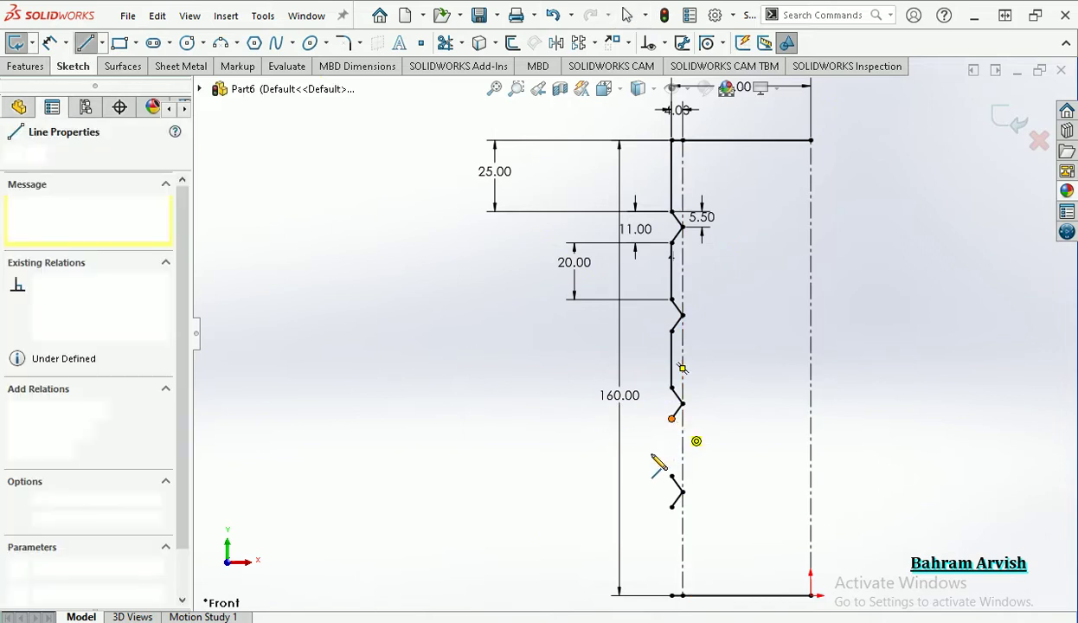
right_click(675, 479)
click(711, 488)
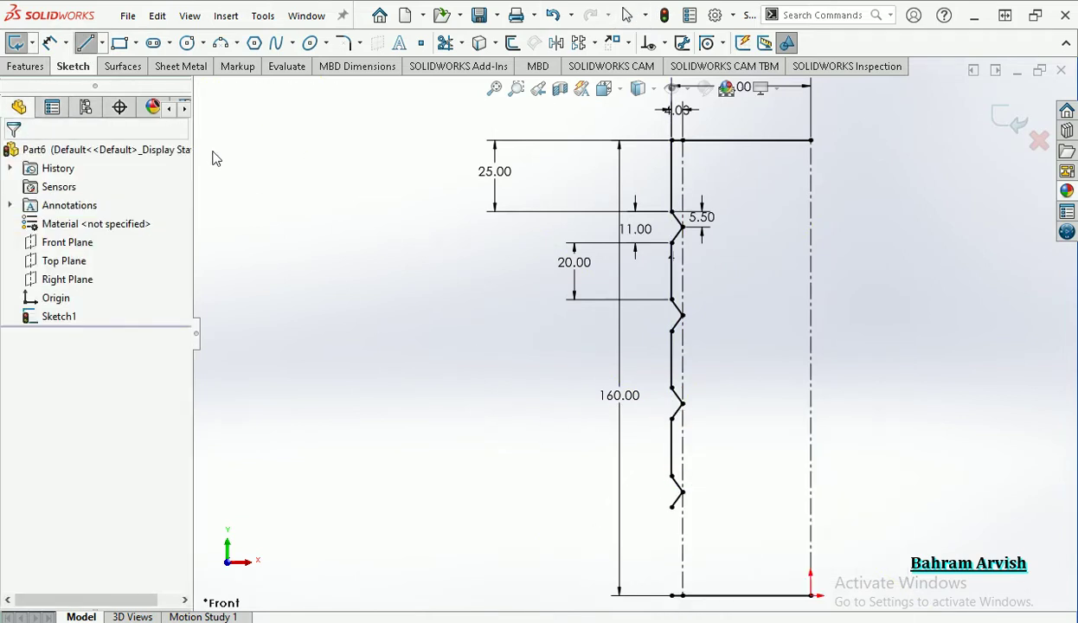
Run a vertical line from the last groove down to the base line
click(85, 43)
drag(673, 502, 675, 598)
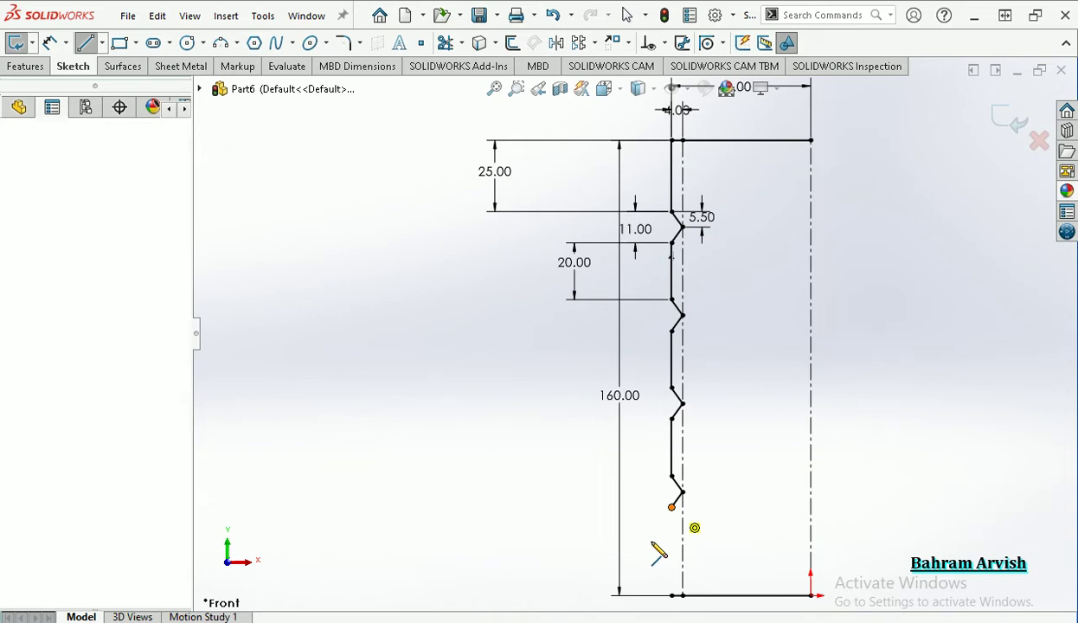
right_click(679, 599)
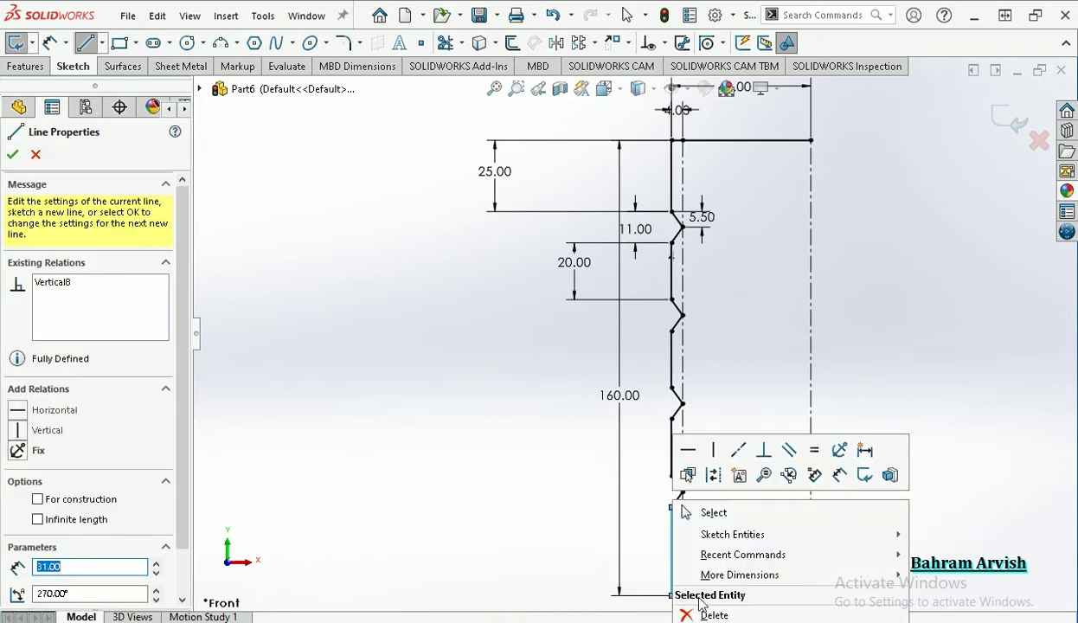
click(711, 509)
scroll(745, 363, up, 3)
mouse_move(746, 363)
middle_down()
mouse_move(788, 343)
mouse_move(772, 359)
middle_up()
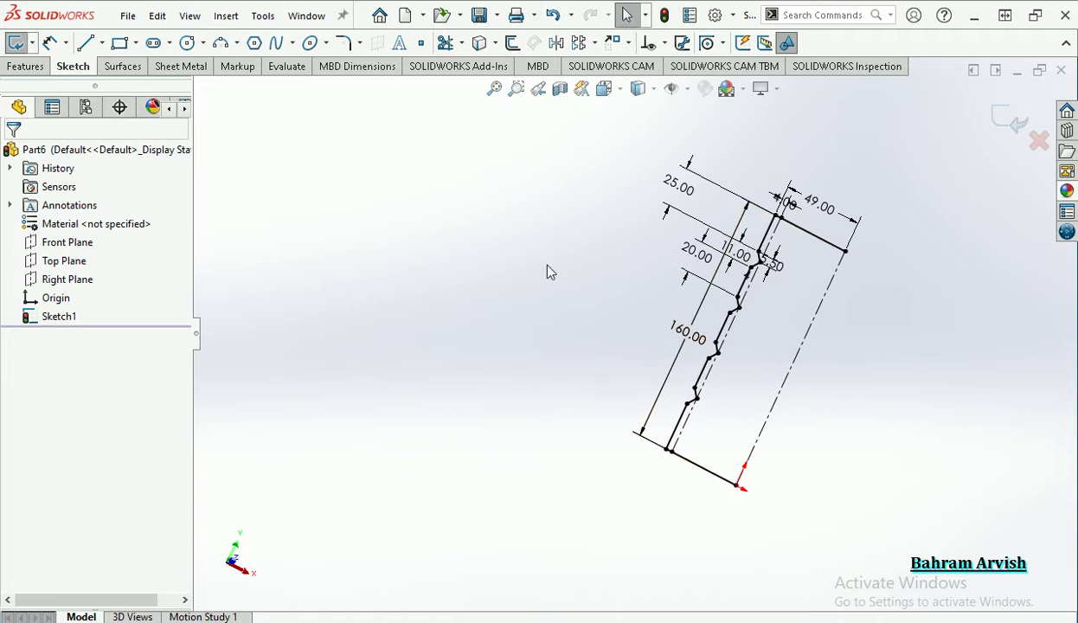
click(25, 66)
click(38, 43)
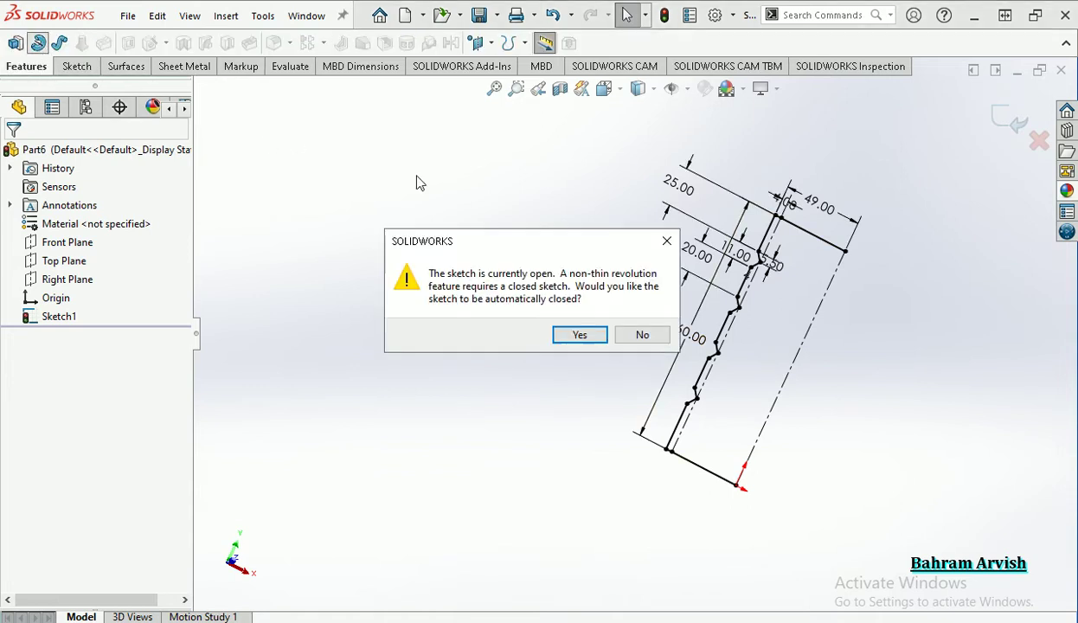
click(604, 335)
click(804, 349)
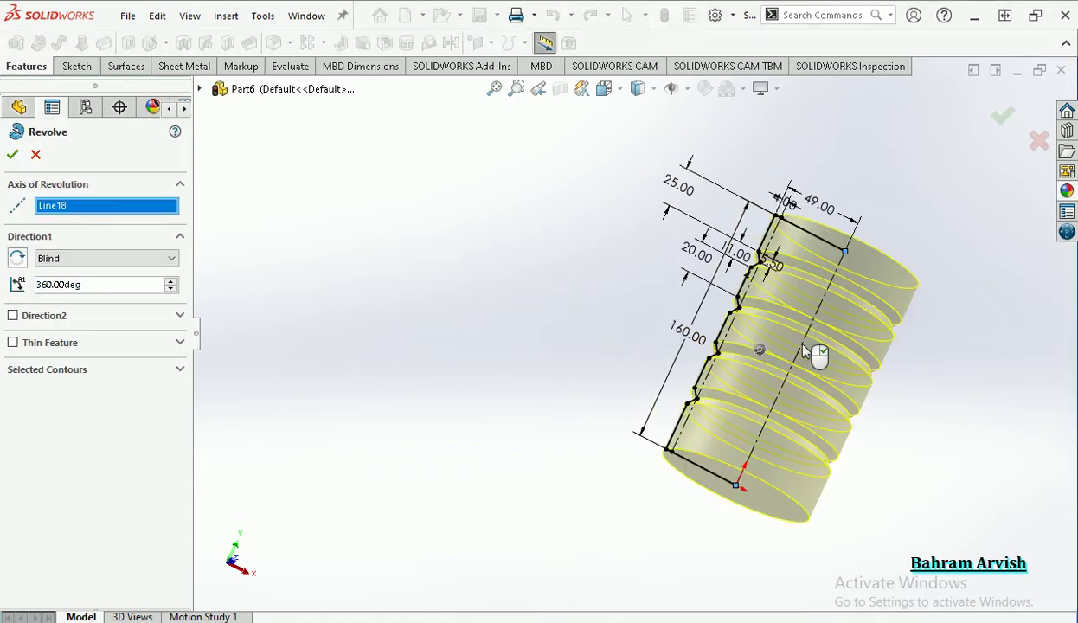
key(Return)
middle_drag(607, 308, 721, 407)
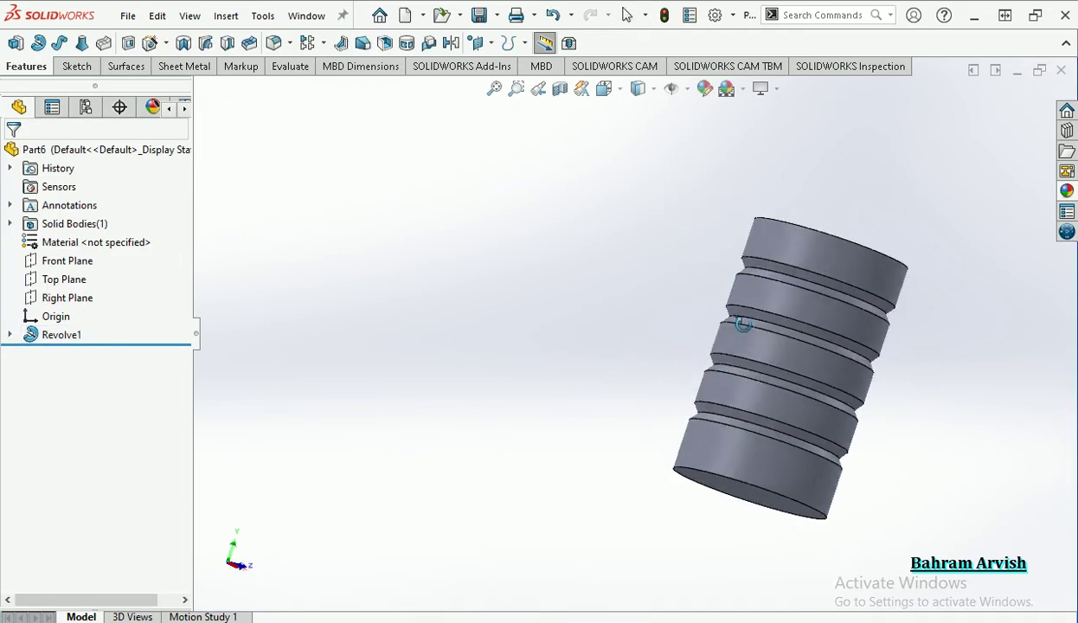
click(323, 44)
Start a chamfer on the top circular edge, then cancel it
click(308, 84)
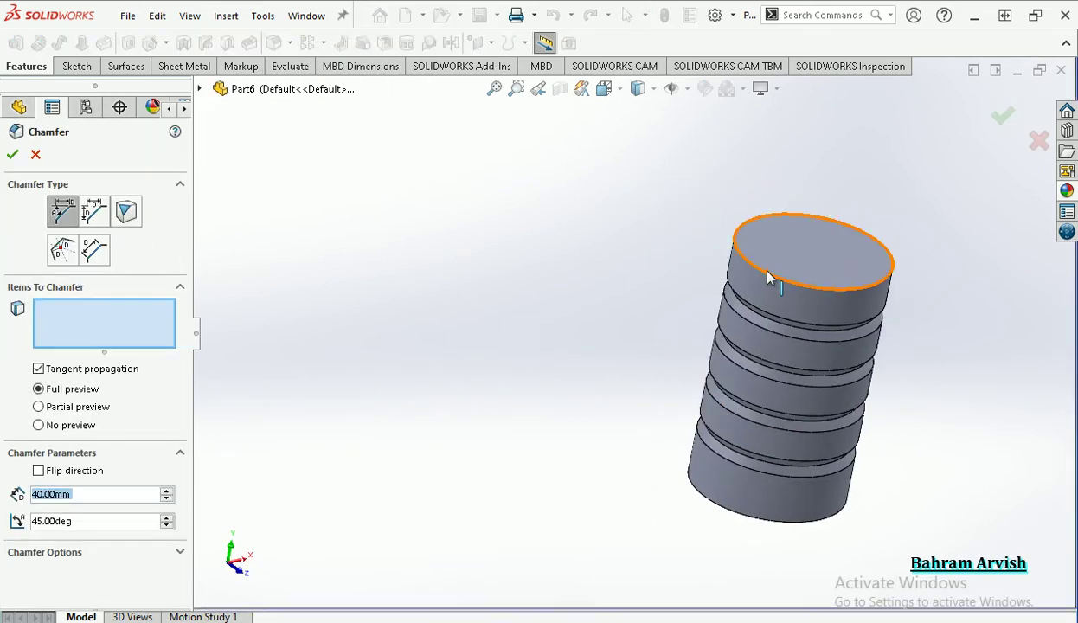
click(766, 270)
click(769, 272)
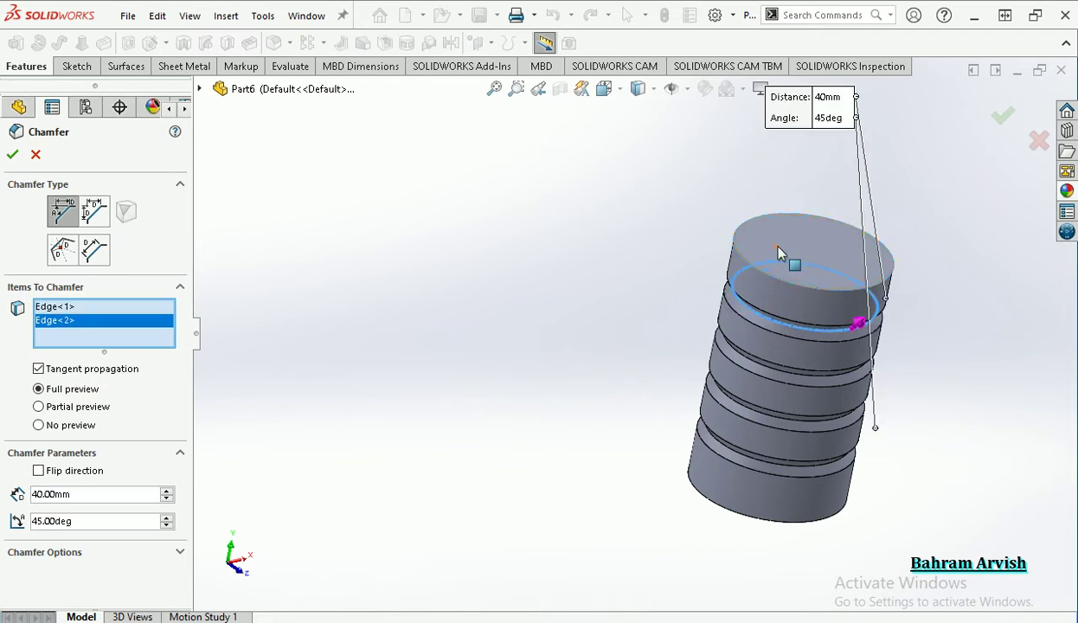
click(36, 155)
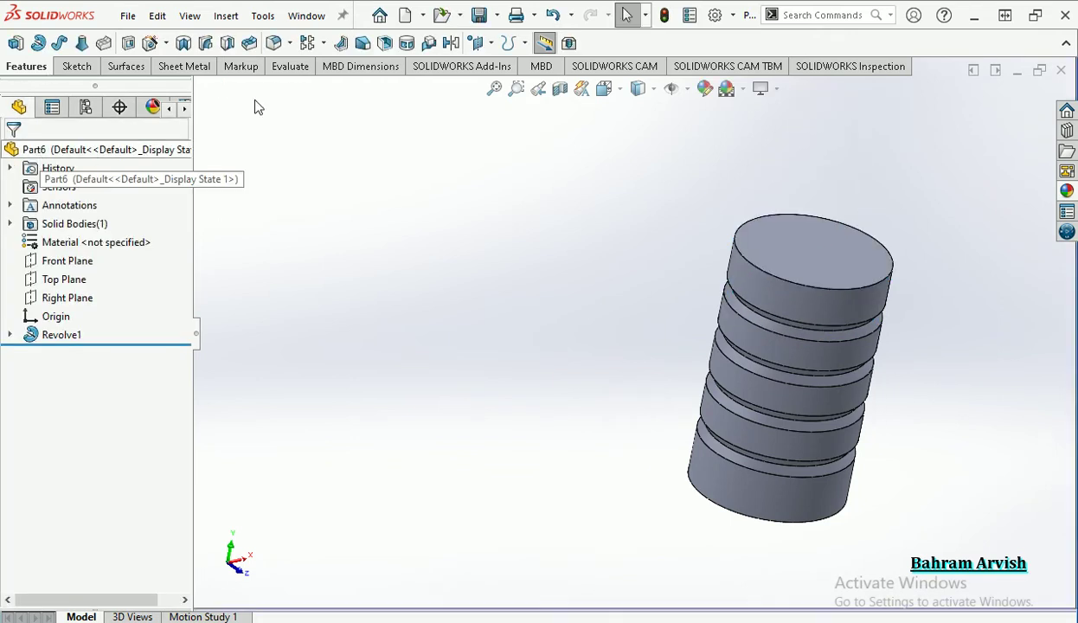
Round the cylinder's top circular edge with a 4 mm fillet
click(290, 43)
click(299, 65)
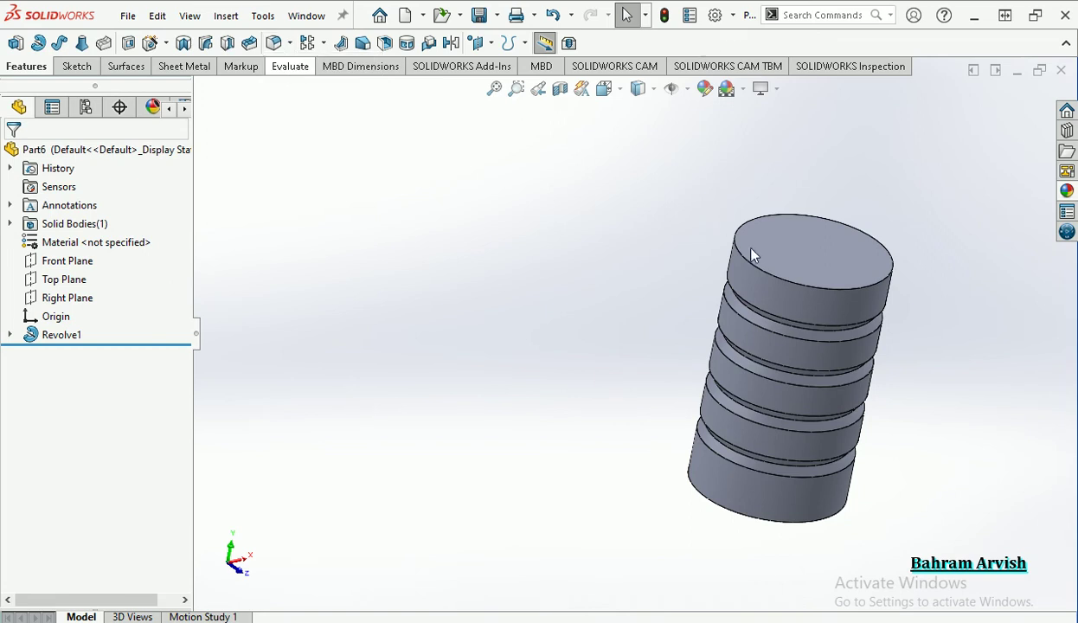
click(740, 262)
click(740, 256)
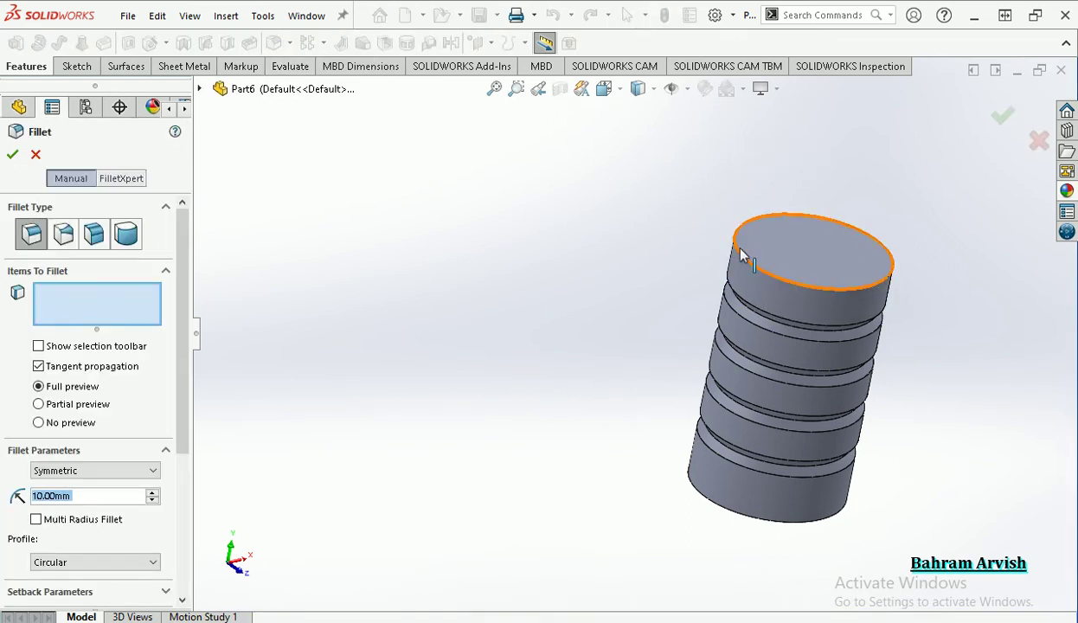
click(740, 252)
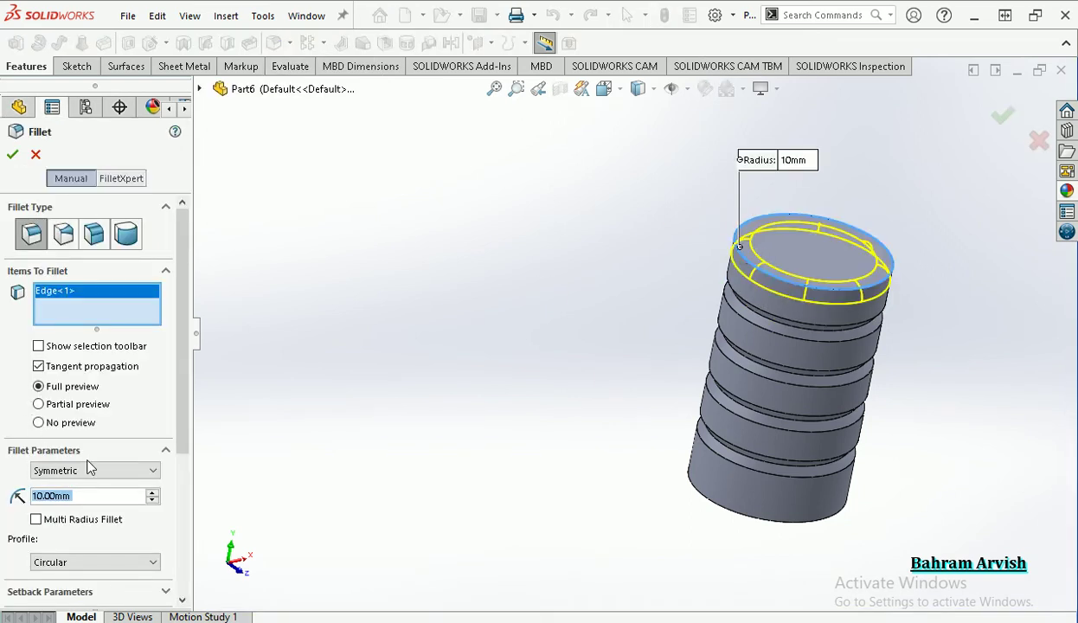
text(4)
click(1002, 117)
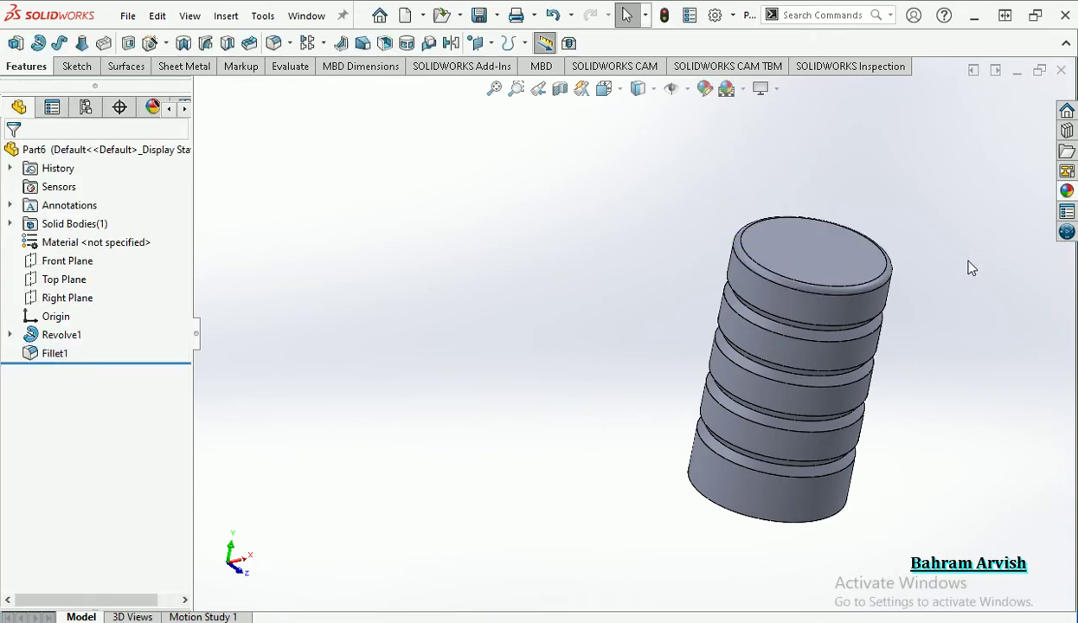
mouse_move(878, 293)
middle_down()
mouse_move(881, 185)
mouse_move(923, 209)
mouse_move(848, 277)
middle_up()
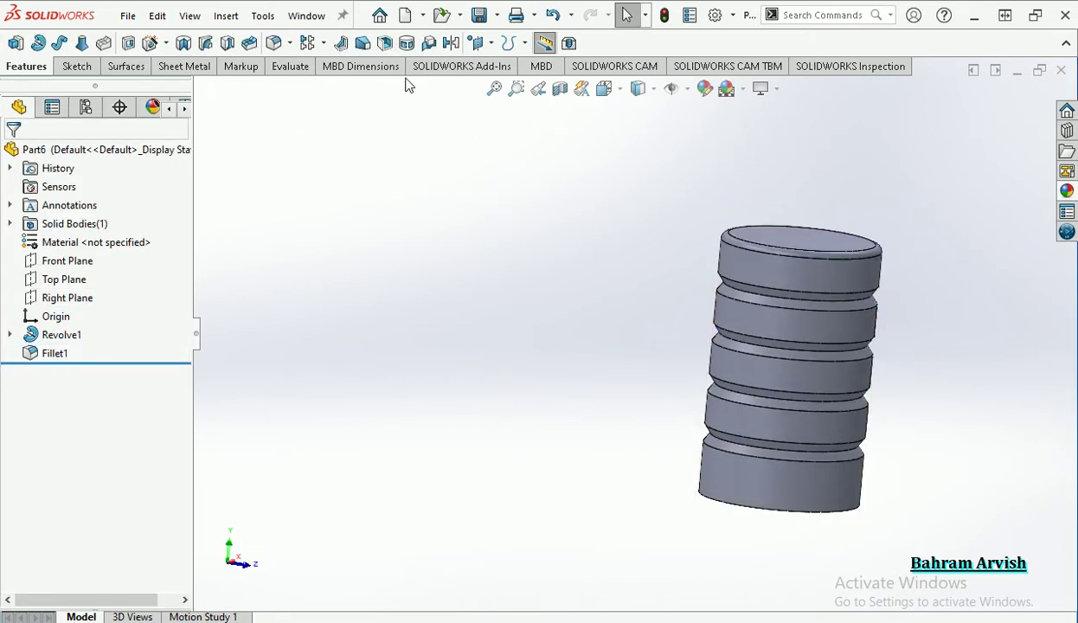
Edit Fillet1 to add the four lower ring edges, then turn the part to its bottom face
click(54, 353)
click(43, 304)
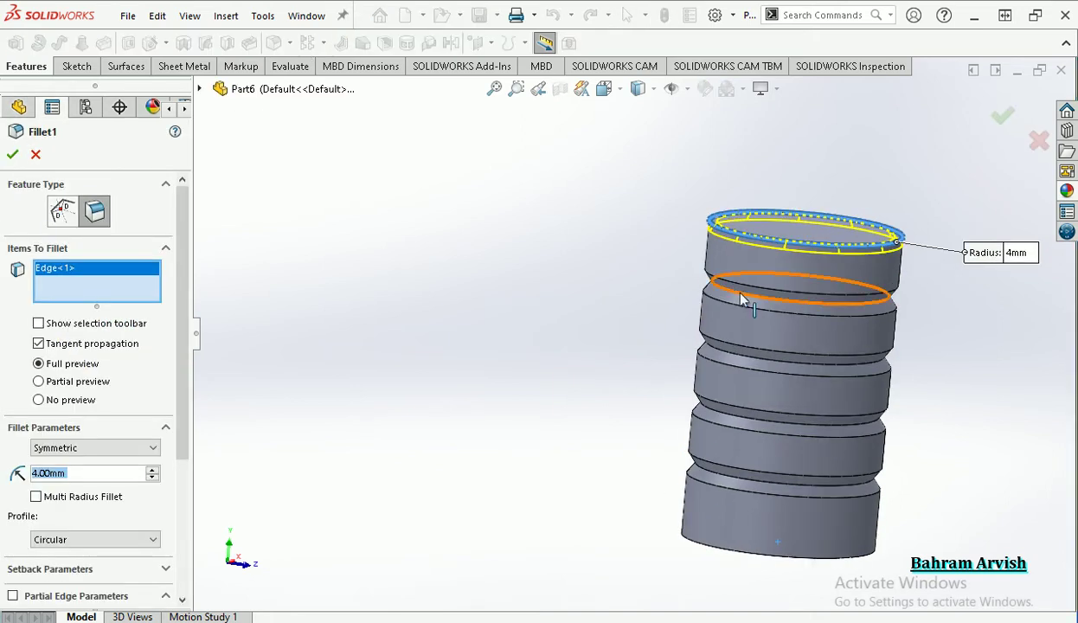
click(746, 300)
click(736, 360)
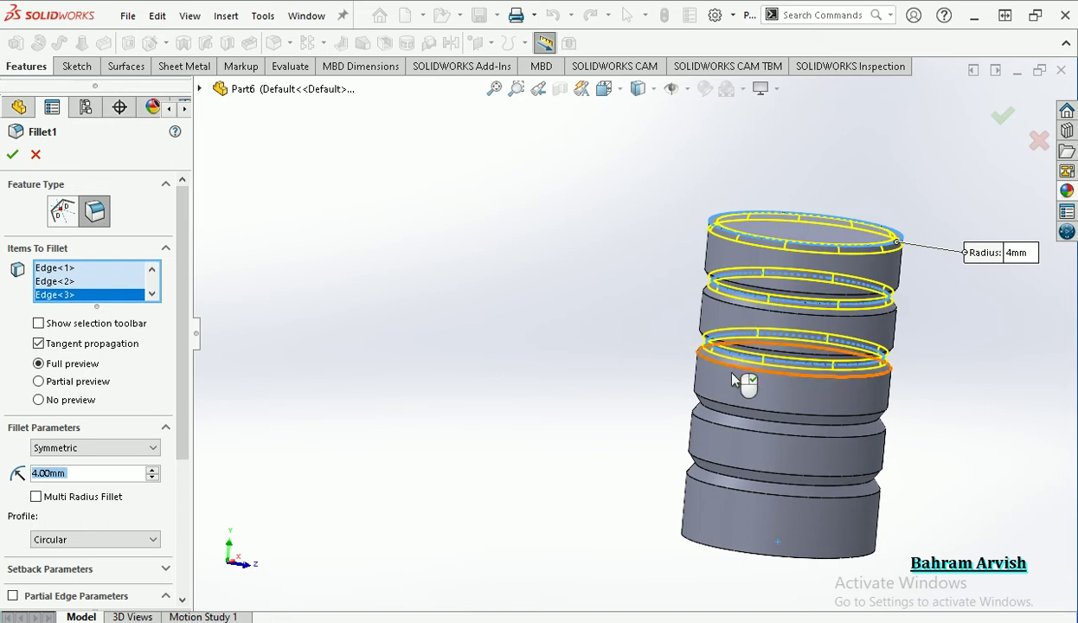
click(729, 422)
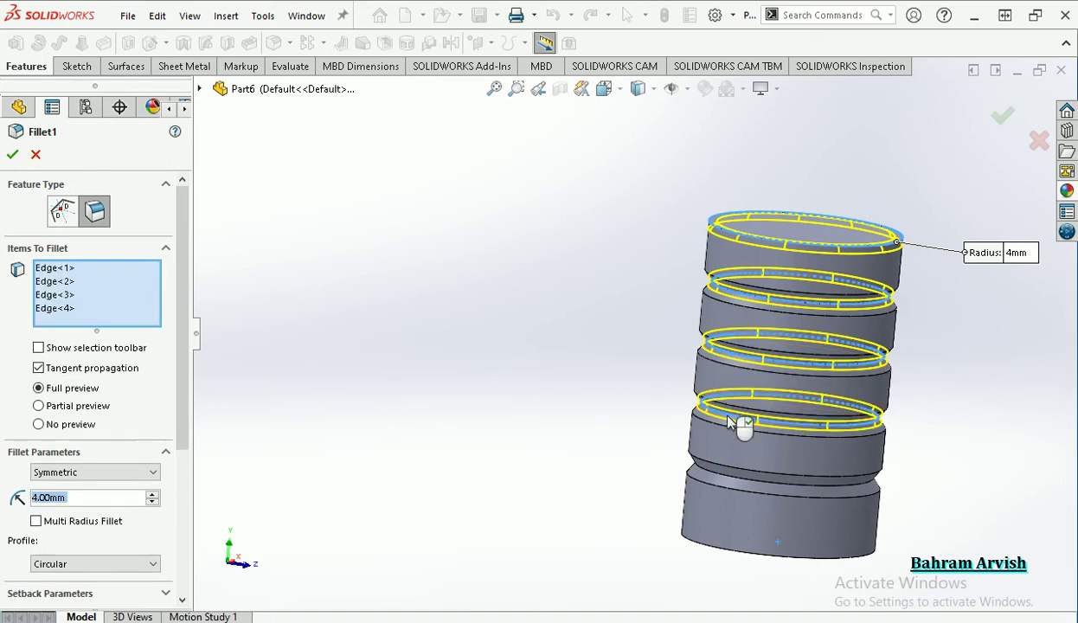
click(715, 479)
right_click(715, 478)
mouse_move(566, 380)
middle_down()
mouse_move(607, 279)
mouse_move(668, 286)
mouse_move(686, 200)
middle_up()
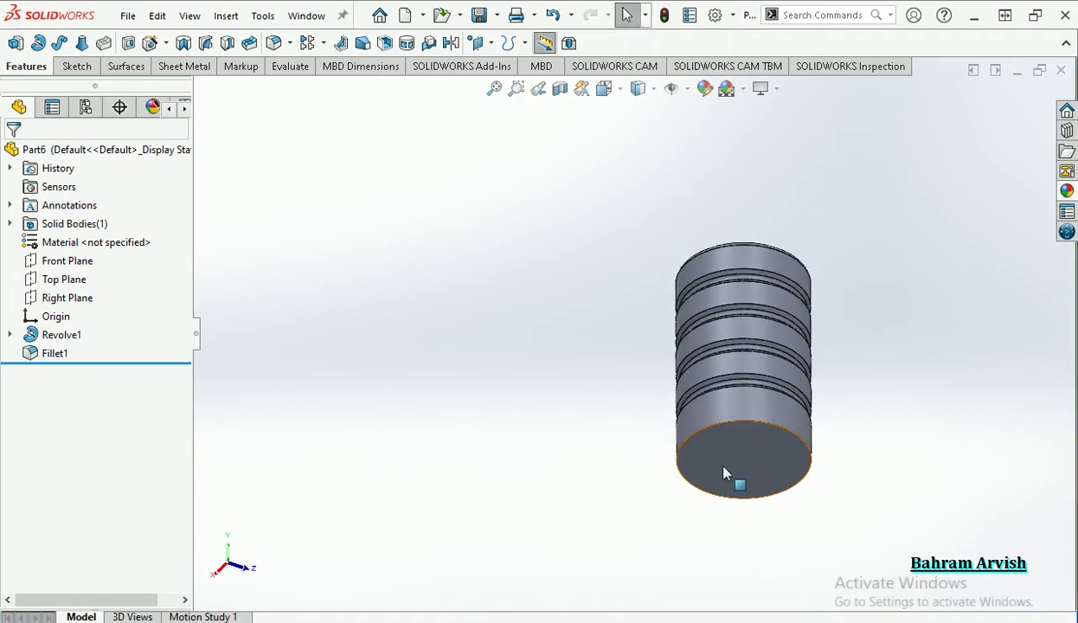
click(703, 454)
middle_drag(704, 453, 742, 389)
Sketch on the bottom face and draw a center rectangle from the origin, enclosing the circle
click(743, 389)
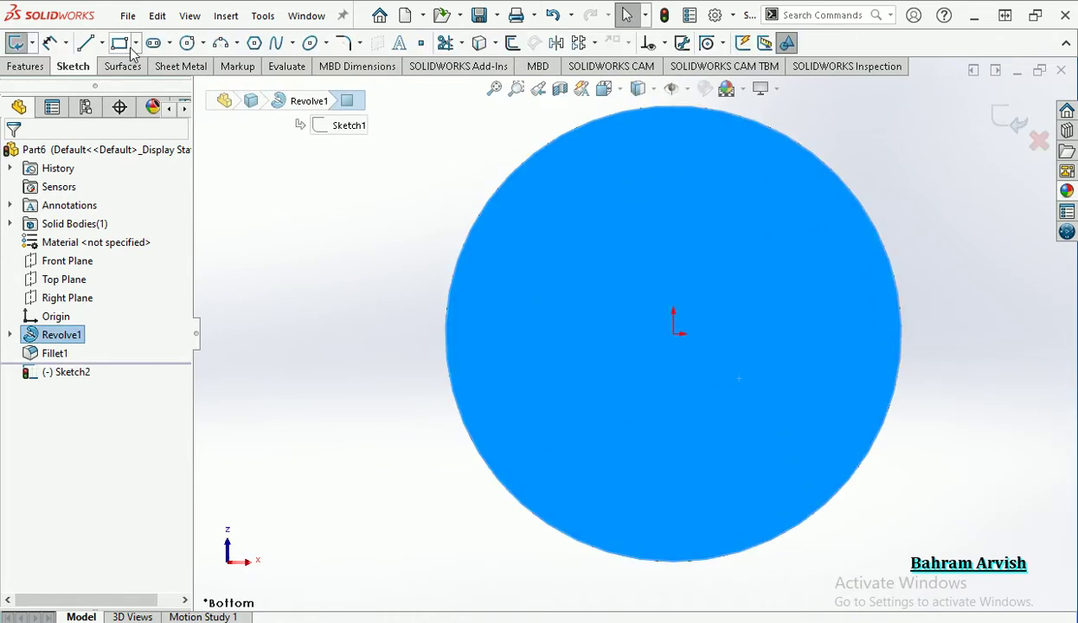
click(120, 43)
click(656, 333)
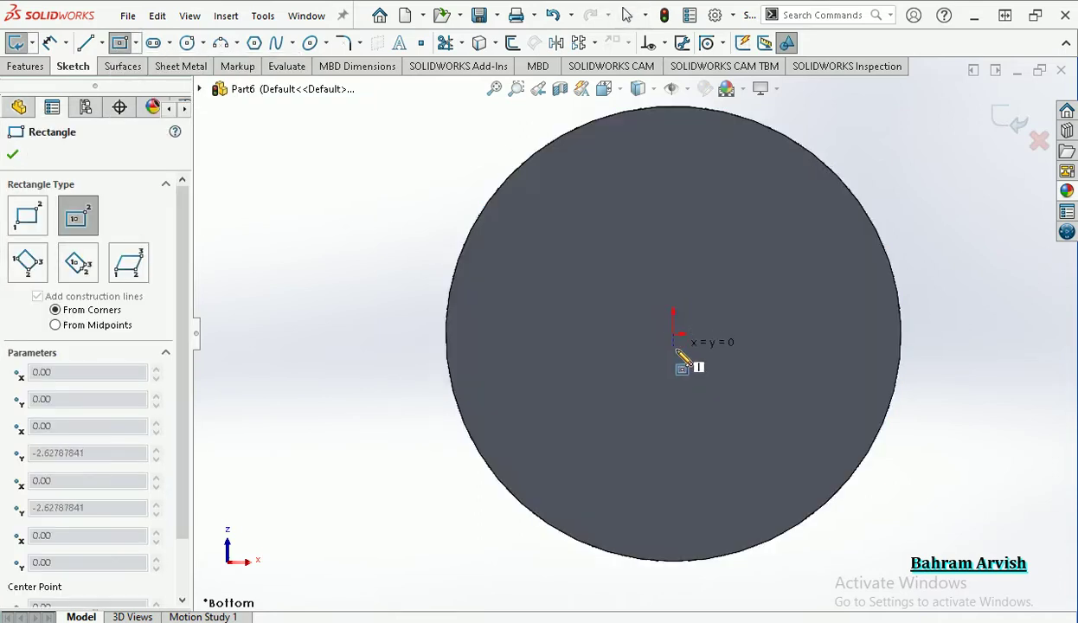
click(856, 165)
right_click(819, 161)
click(857, 172)
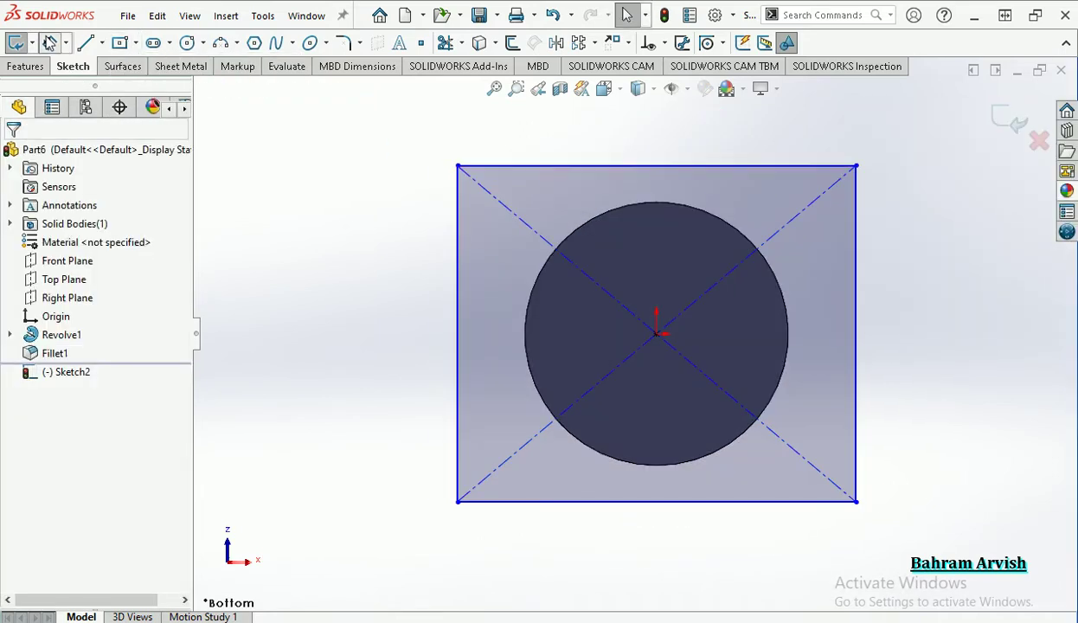
Dimension the rectangle's width and height to 125 mm each
click(654, 166)
click(642, 144)
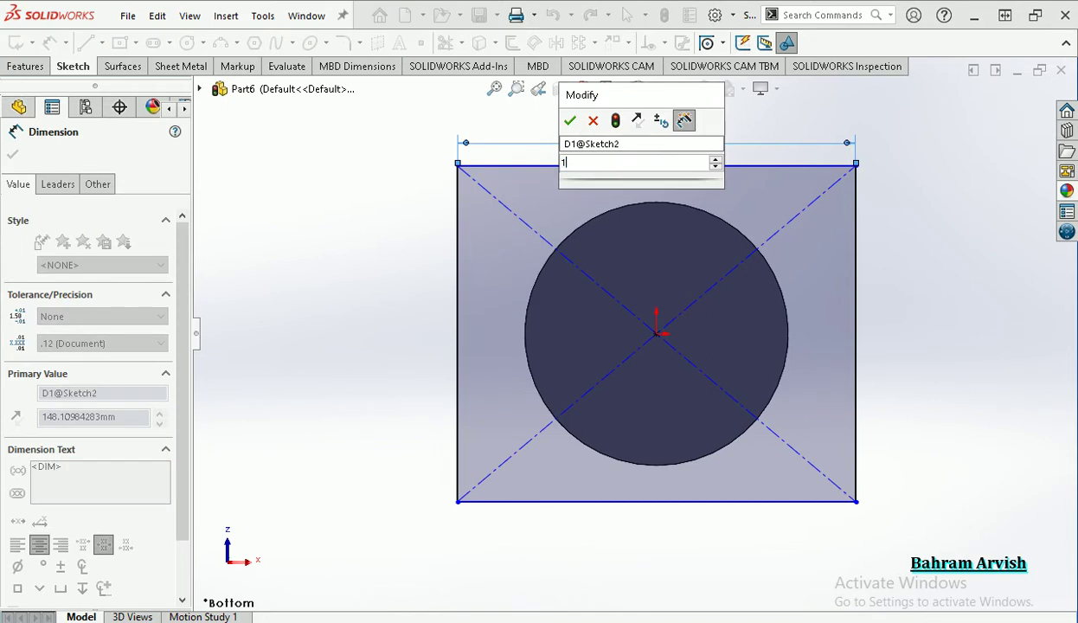
text(125)
key(Return)
click(488, 271)
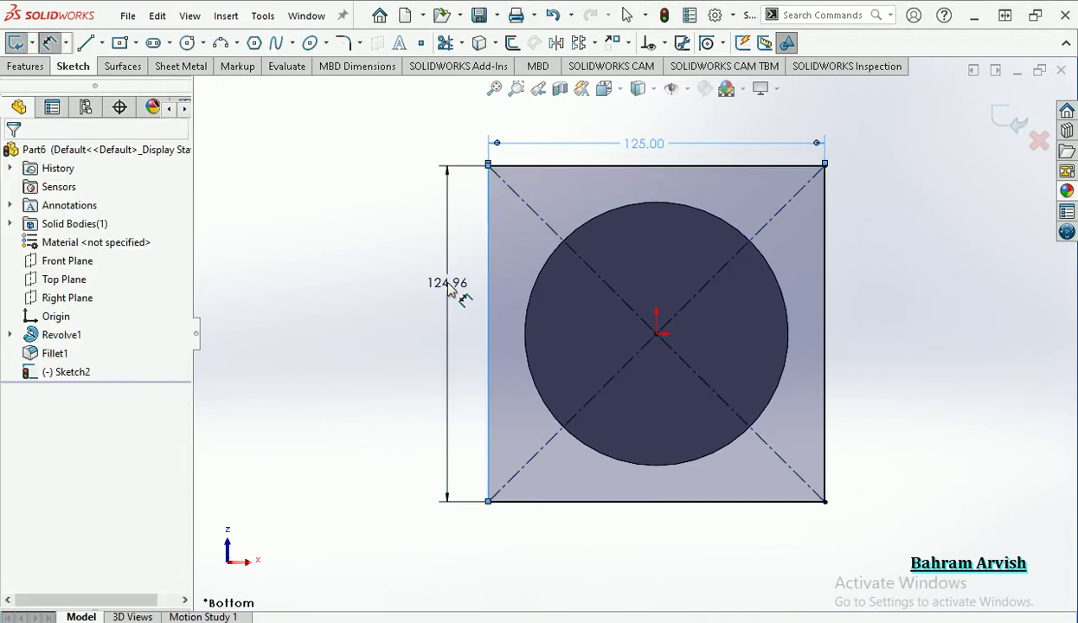
click(448, 289)
text(125)
key(Return)
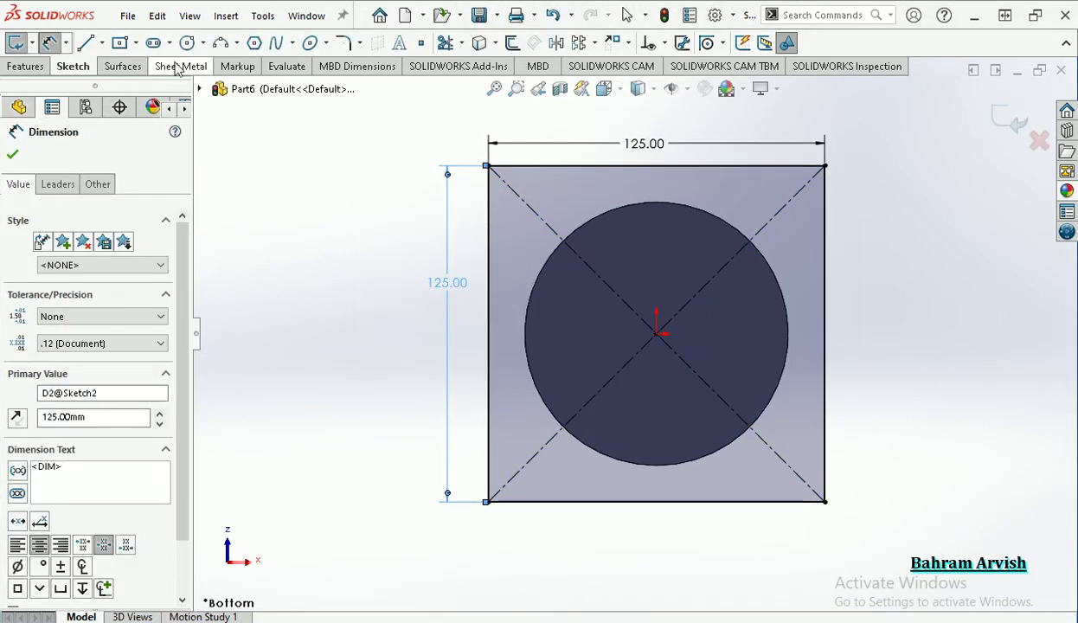
click(189, 44)
Draw a circle near the square's top-left corner and dimension it Ø12 mm
click(515, 191)
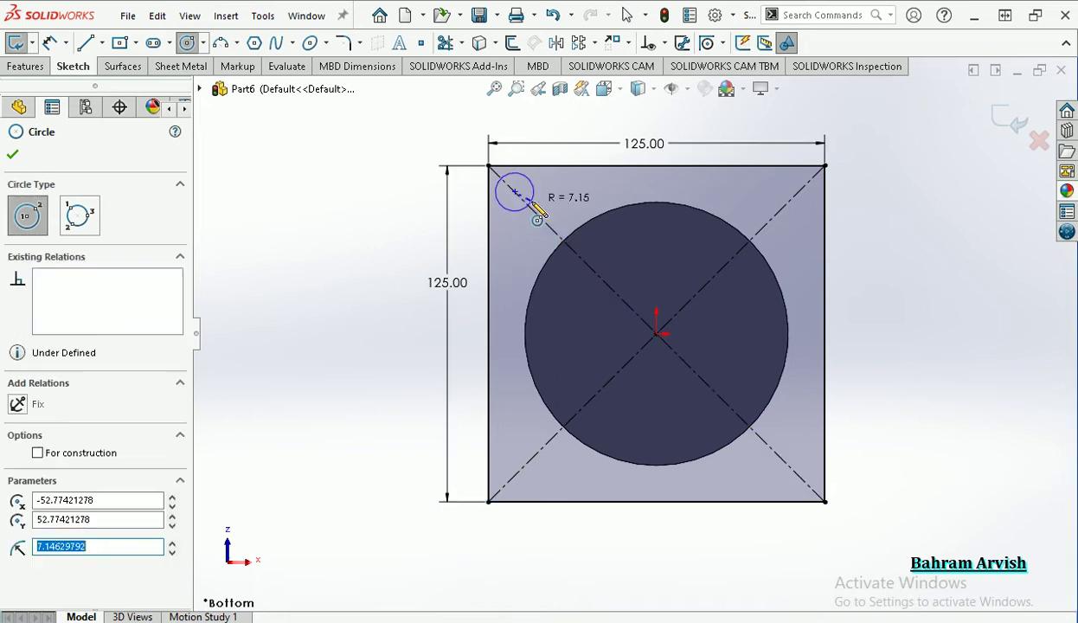
click(529, 205)
click(50, 43)
click(517, 209)
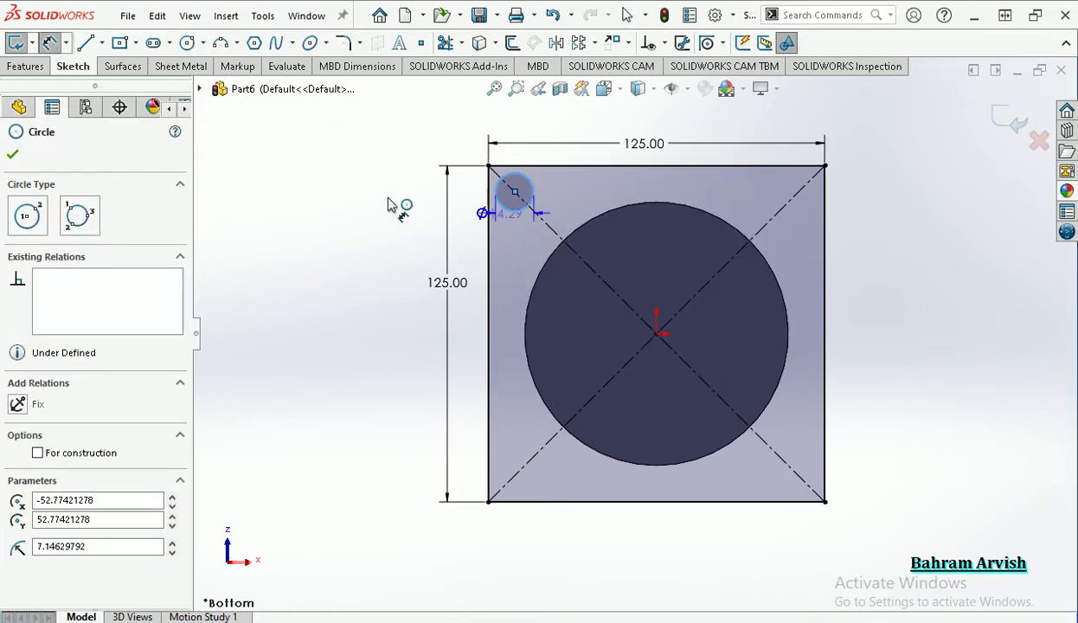
click(368, 199)
text(12)
key(Return)
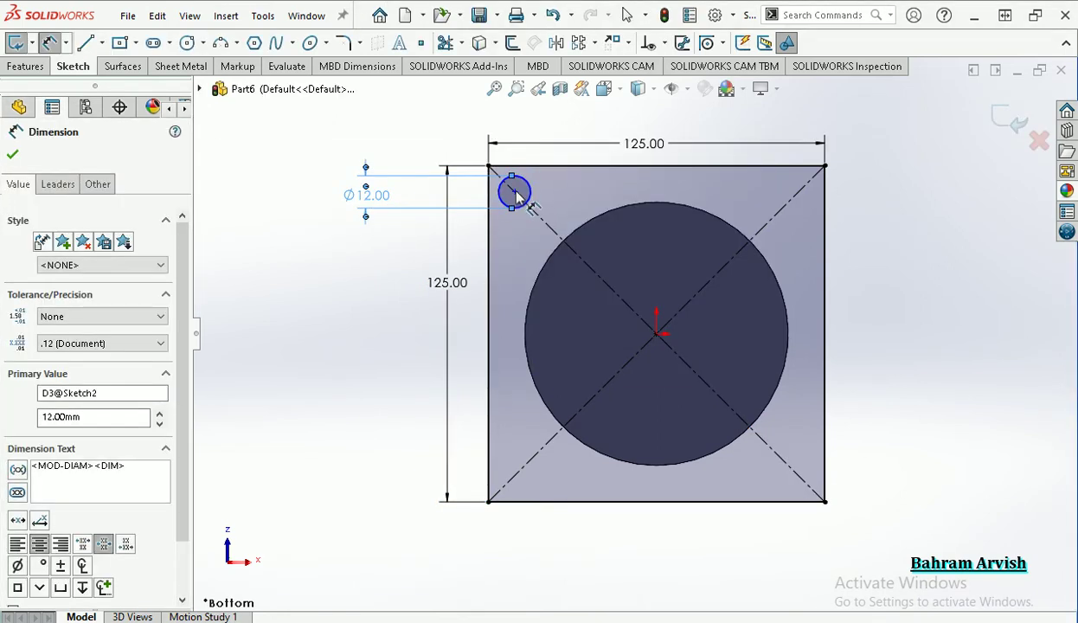
click(515, 191)
click(563, 183)
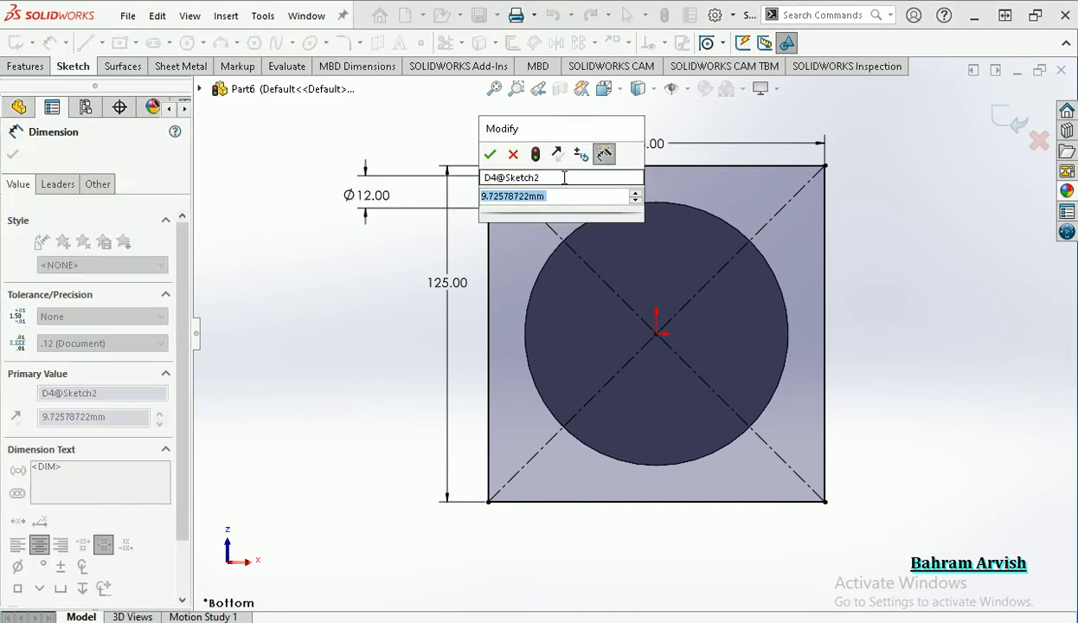
click(512, 159)
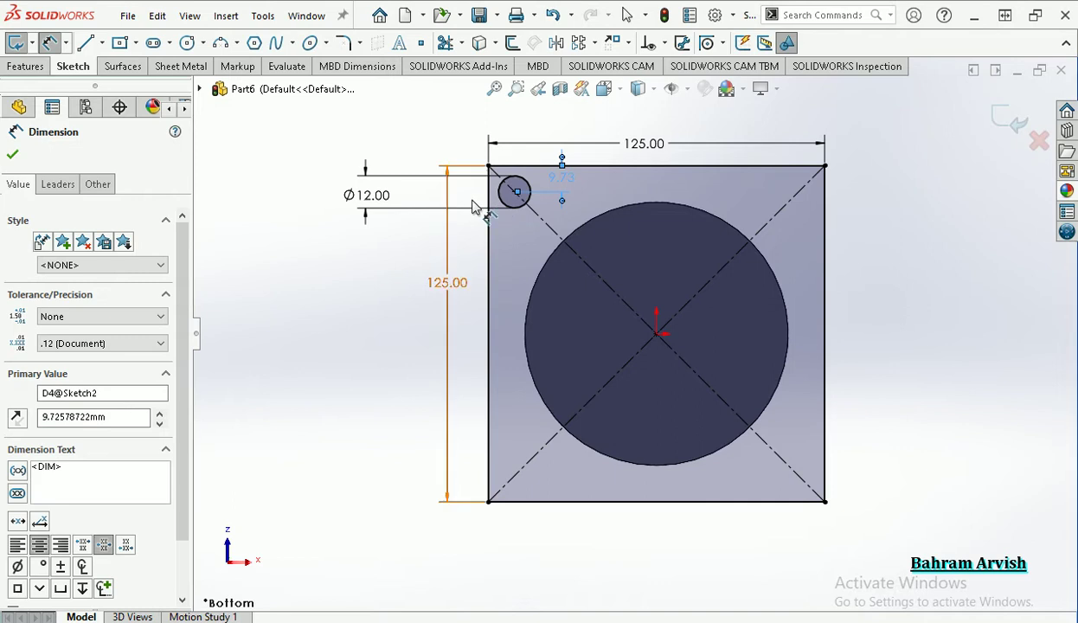
key(Escape)
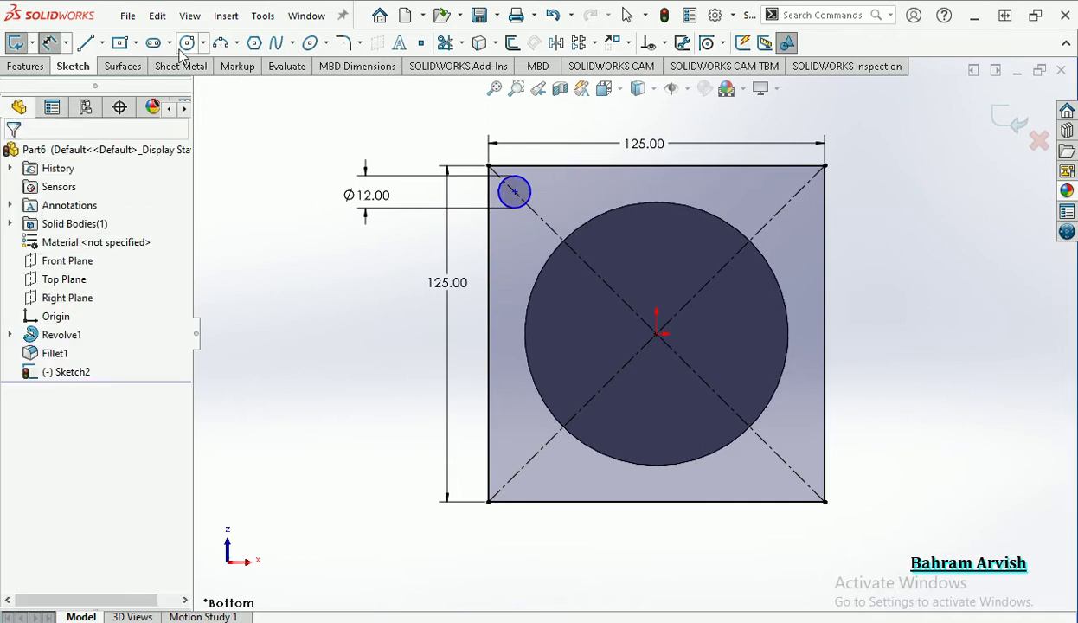
Draw a second Ø12 mm circle near the top-right corner
click(188, 42)
click(798, 191)
click(808, 201)
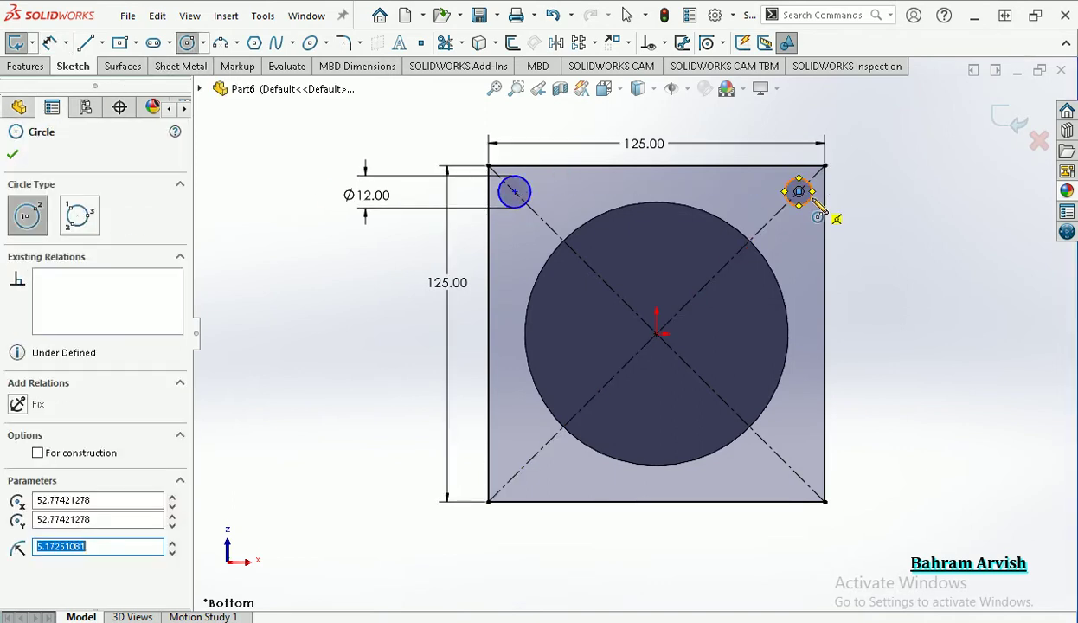
right_click(787, 193)
click(832, 208)
click(800, 203)
click(868, 229)
text(12)
key(Return)
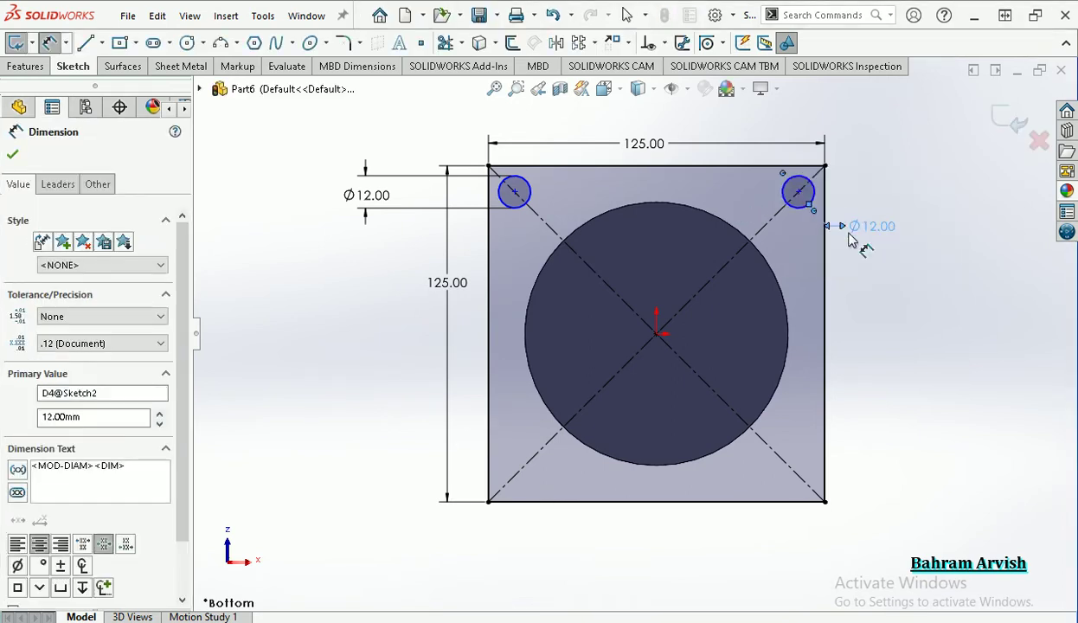
Set 95 mm between the two hole centres
click(802, 198)
click(514, 191)
click(616, 121)
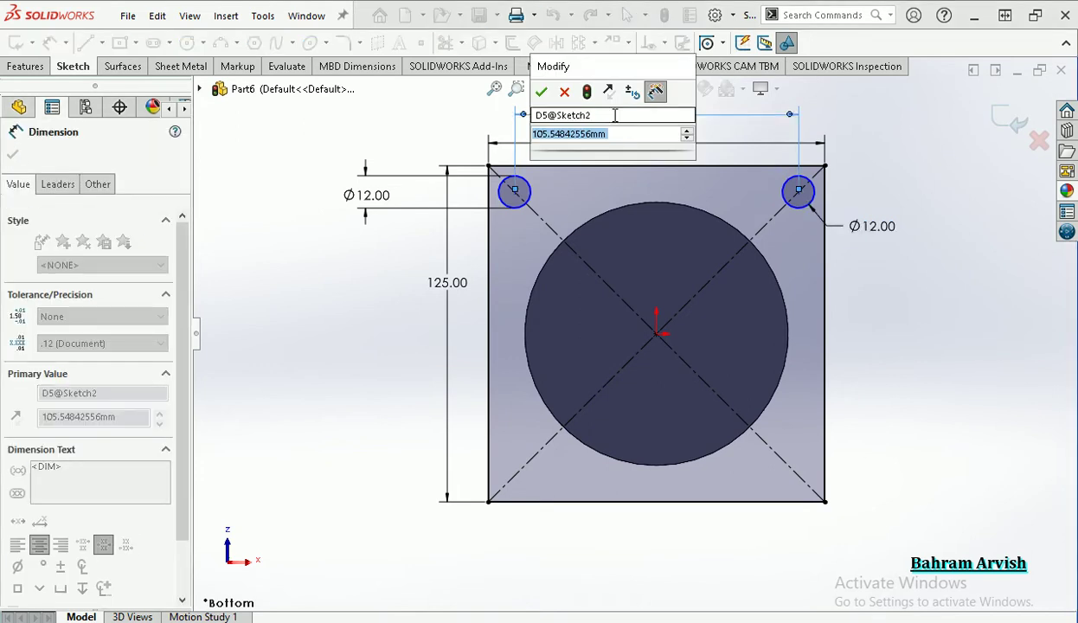
text(95)
key(Return)
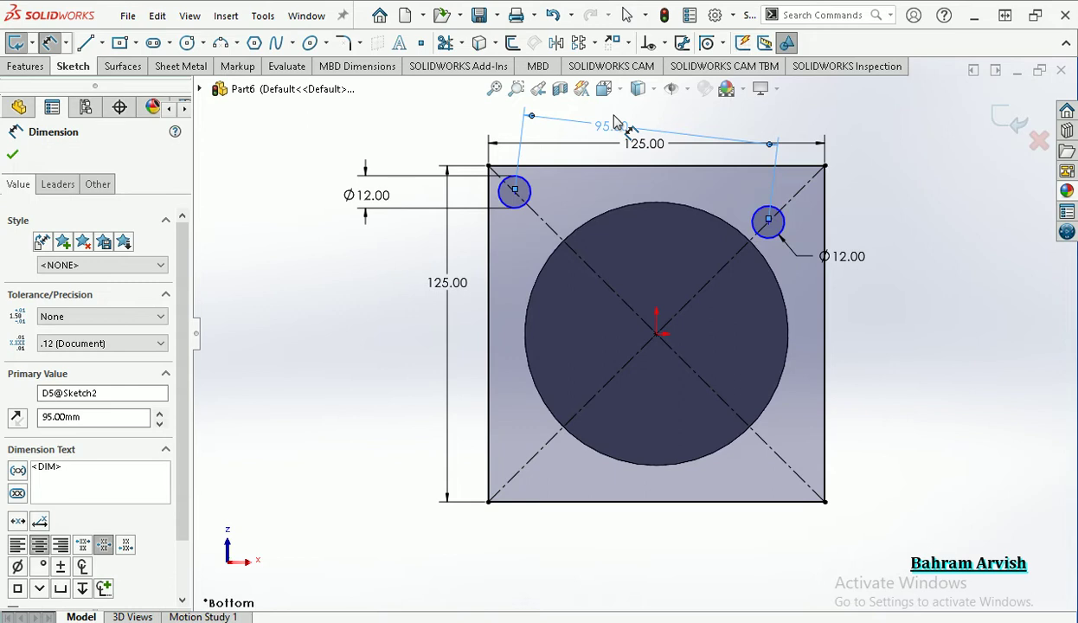
key(Escape)
Make the two hole centres level with a Horizontal relation
click(514, 190)
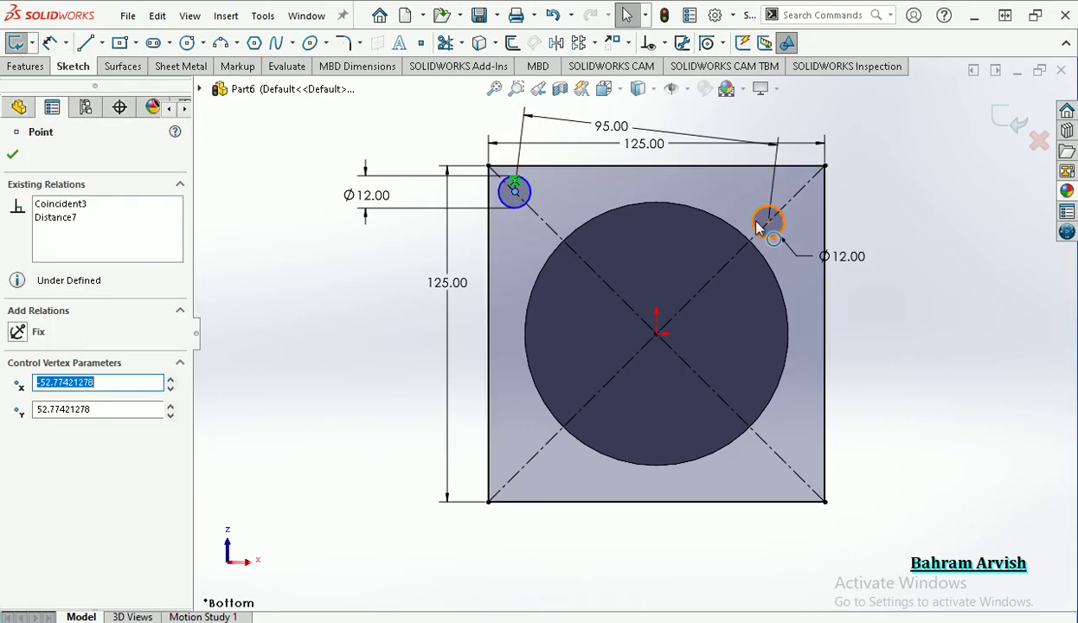
ctrl+click(759, 224)
click(817, 145)
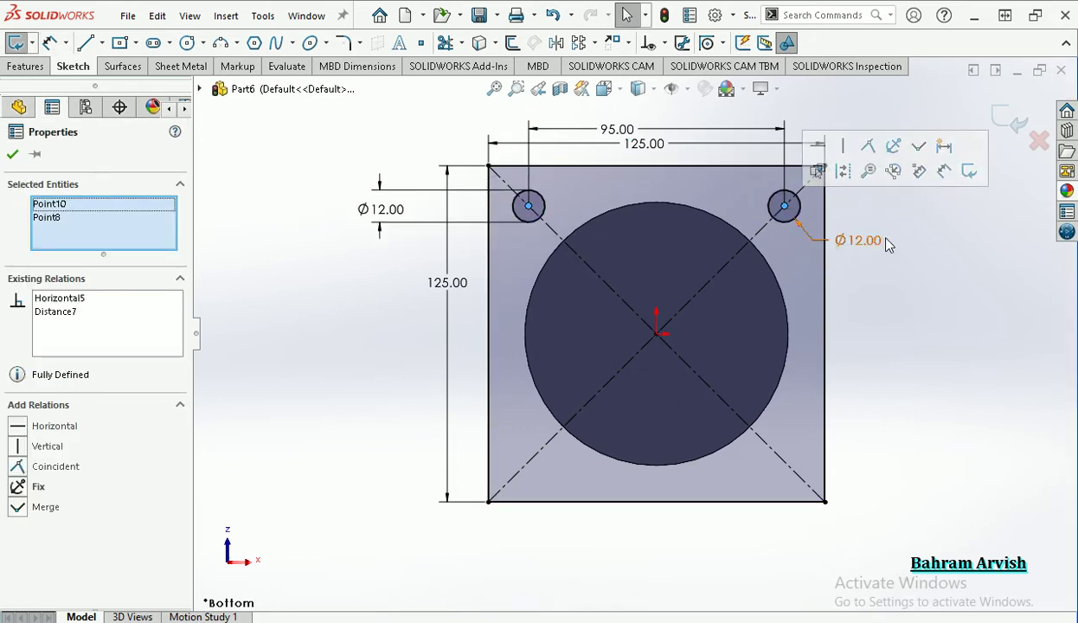
Draw a horizontal centreline from the origin to the square's right edge
click(118, 43)
click(102, 44)
click(121, 82)
click(657, 333)
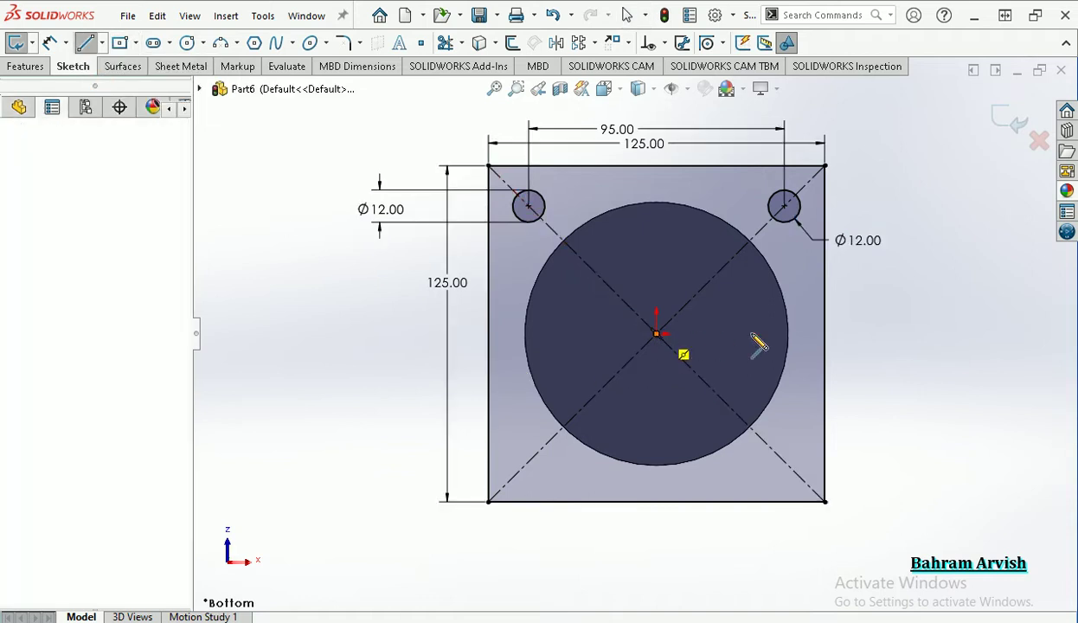
click(827, 339)
right_click(827, 334)
click(851, 349)
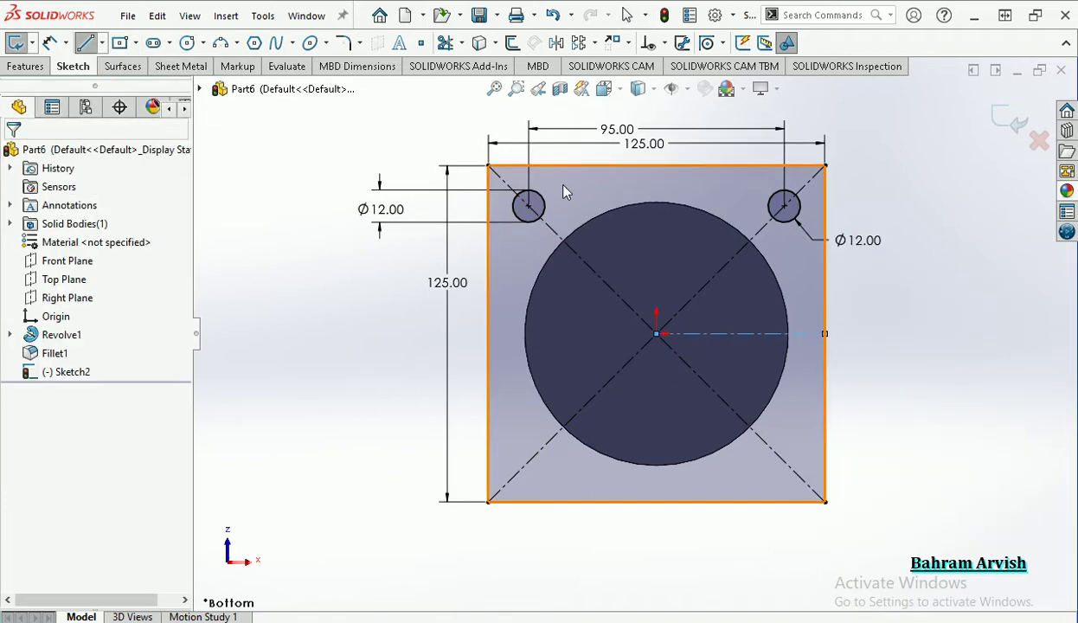
click(556, 43)
Mirror both hole circles about the horizontal centreline
click(542, 212)
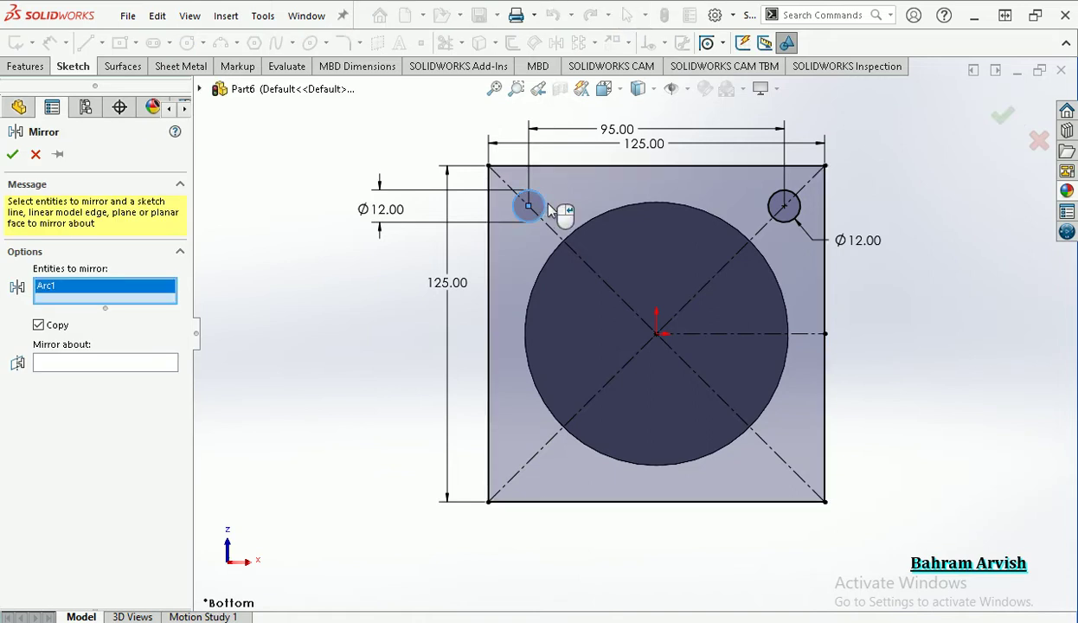
click(766, 202)
click(145, 378)
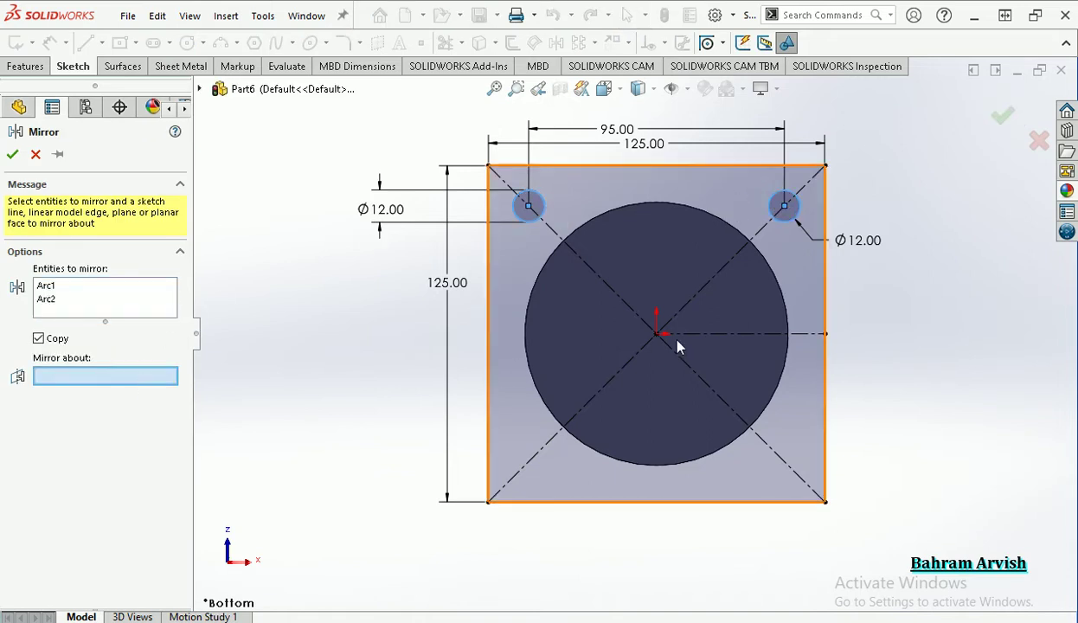
click(684, 332)
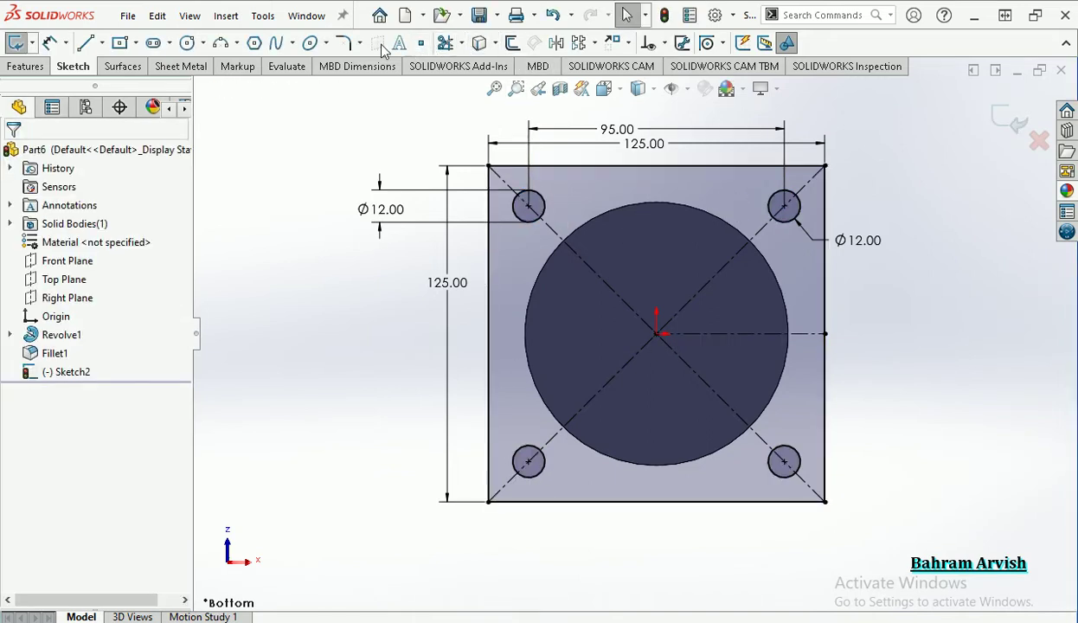
Round all four corners of the square with R10 sketch fillets
click(346, 43)
click(490, 167)
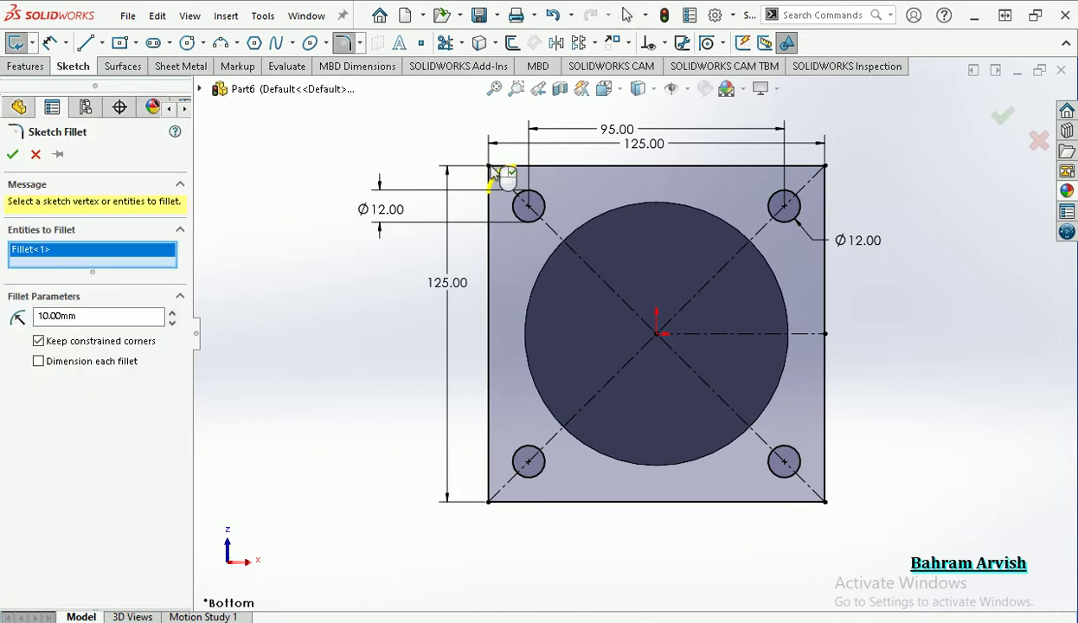
click(824, 167)
click(640, 342)
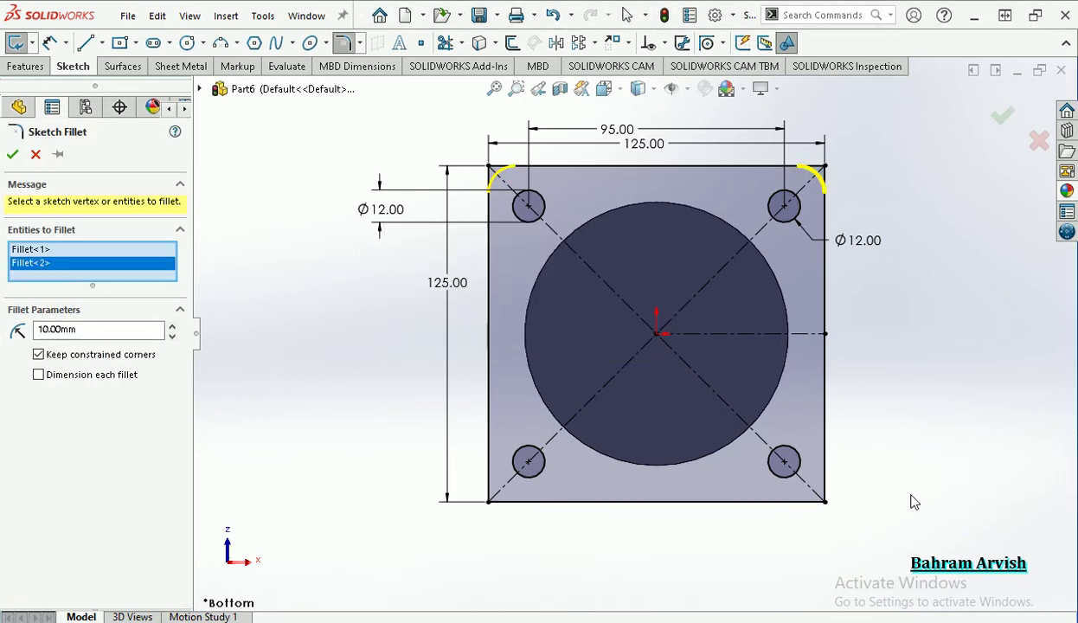
click(827, 502)
click(587, 346)
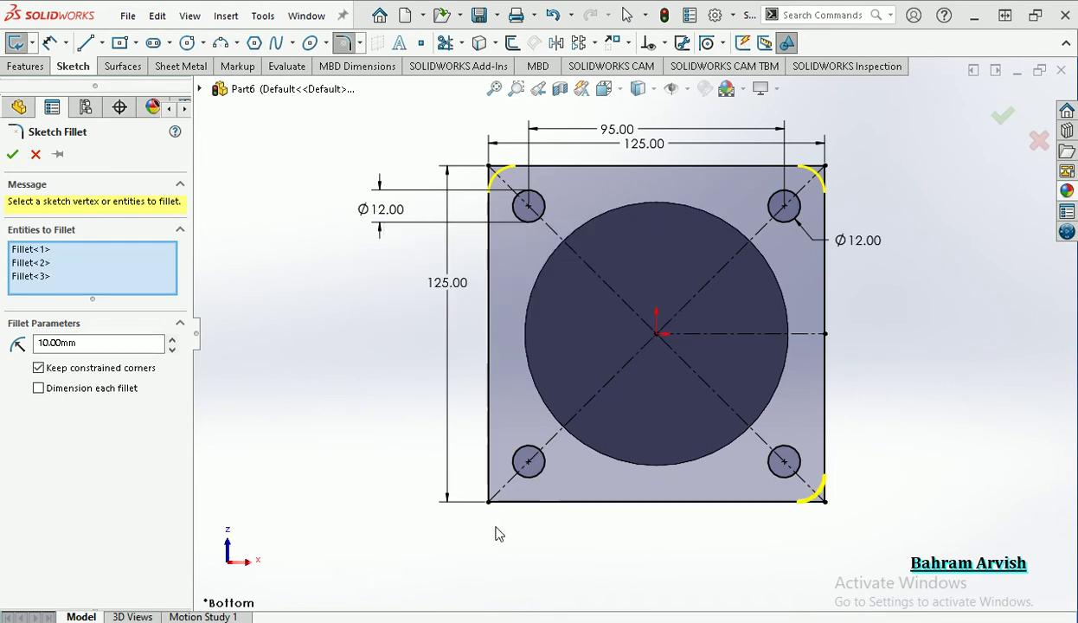
click(489, 500)
key(Return)
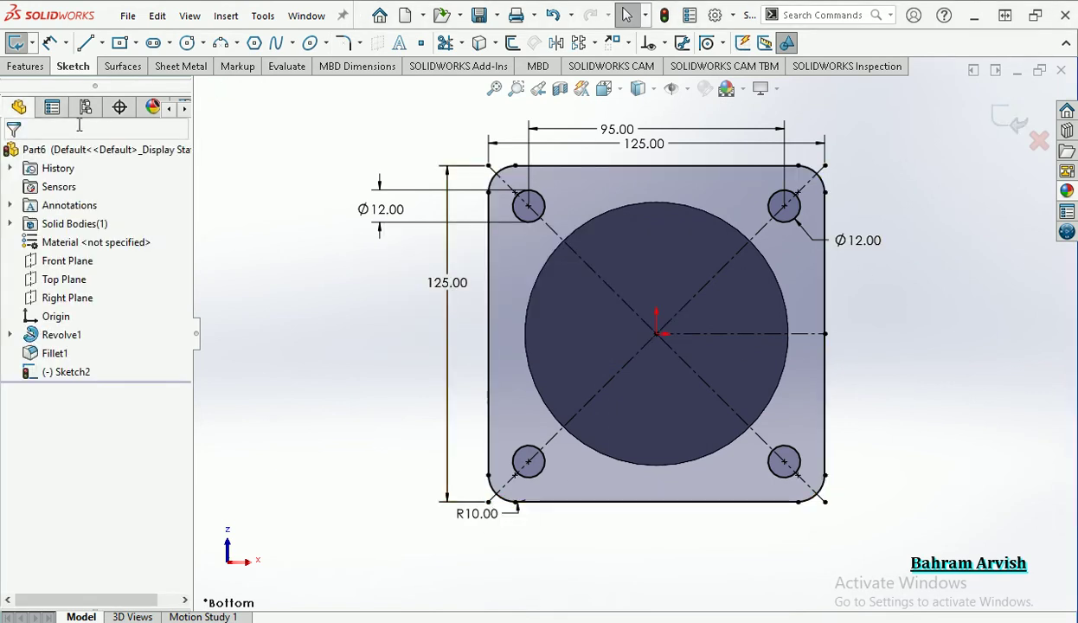
Extrude the flange sketch 4 mm thick
click(22, 66)
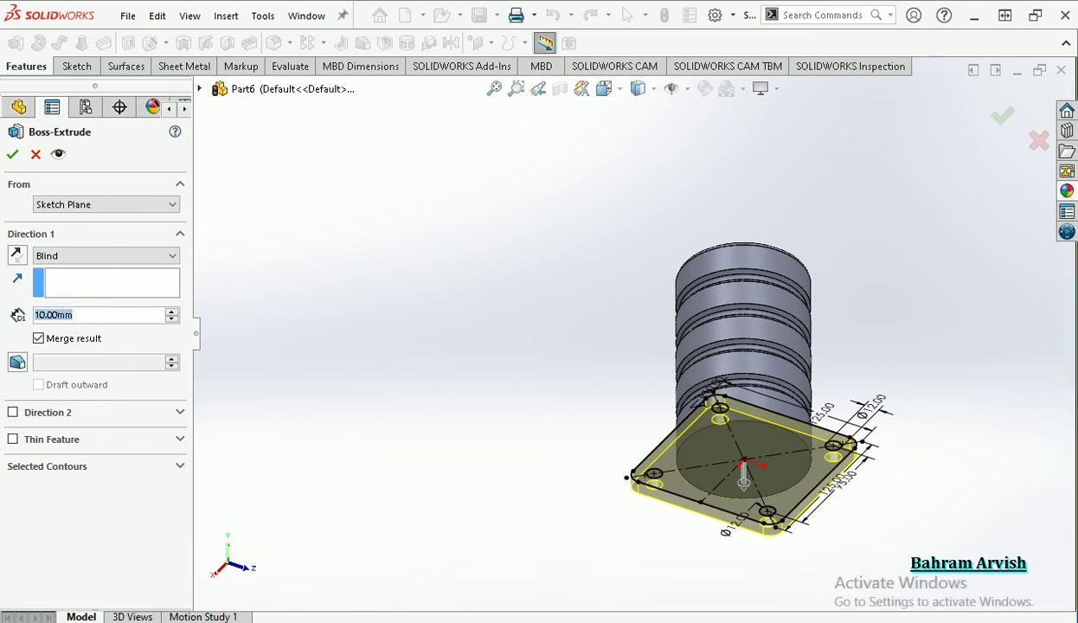
text(4)
key(Return)
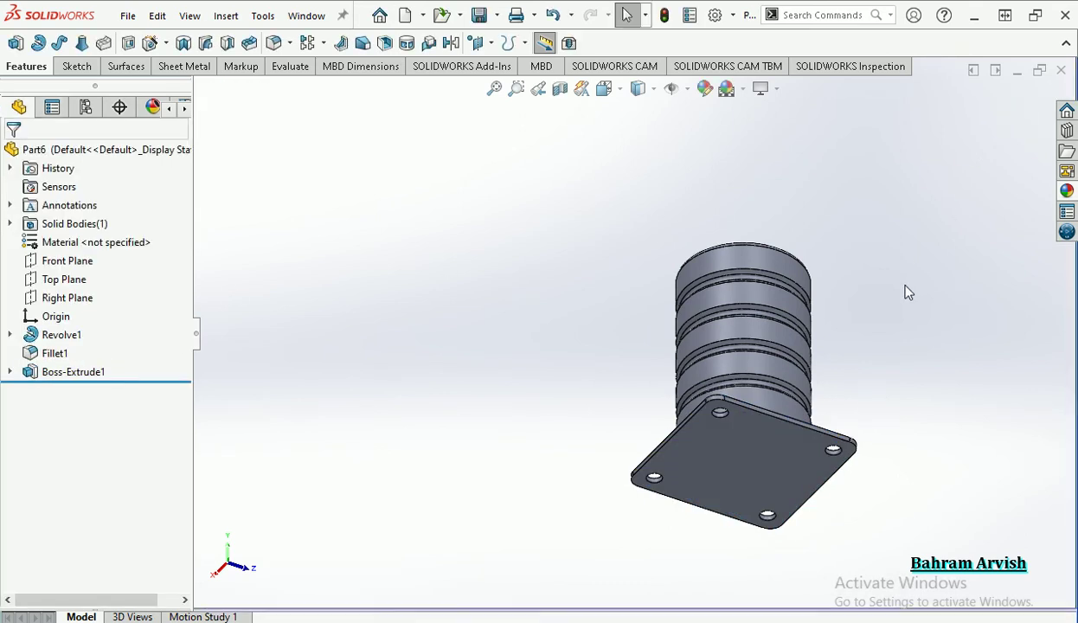
middle_drag(905, 292, 726, 276)
click(727, 277)
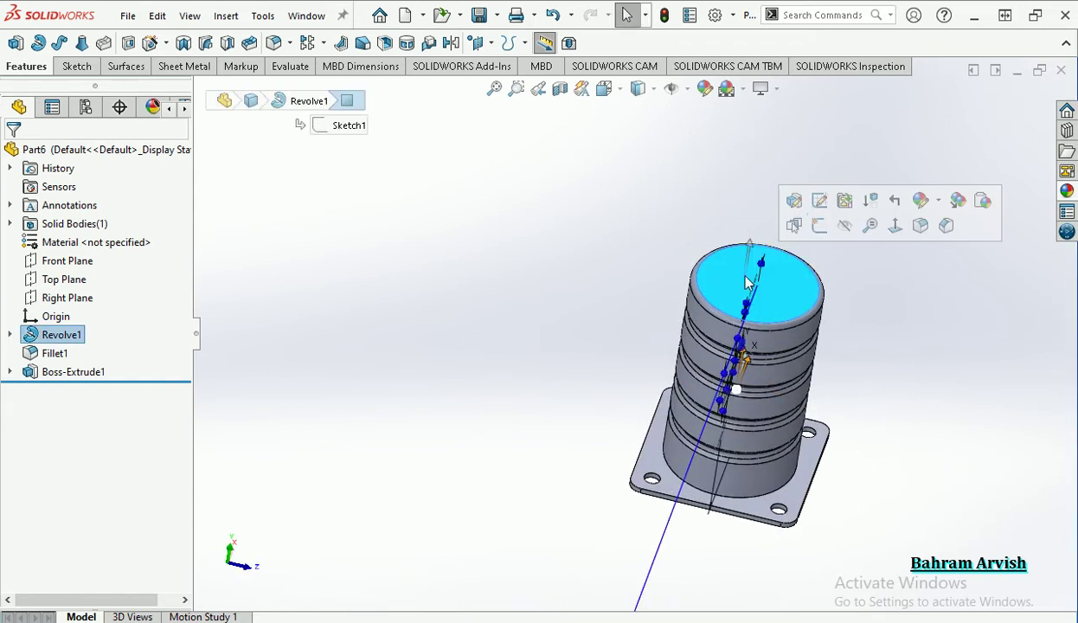
Sketch on the top face with a vertical centreline from the centre to the edge
click(820, 224)
click(102, 44)
click(108, 82)
click(641, 331)
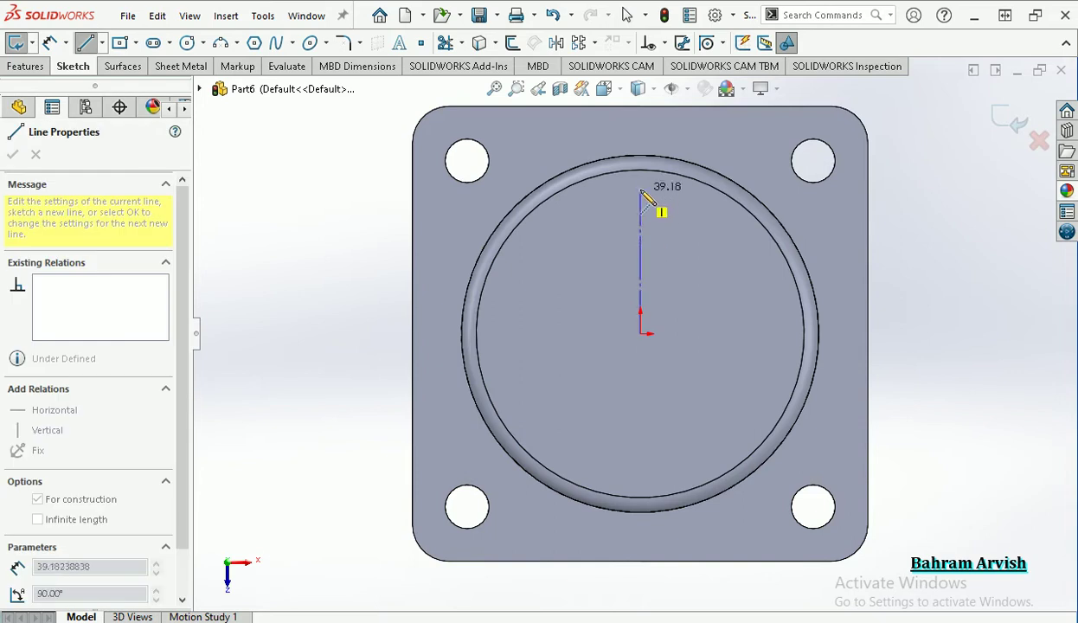
click(640, 169)
right_click(641, 171)
click(678, 185)
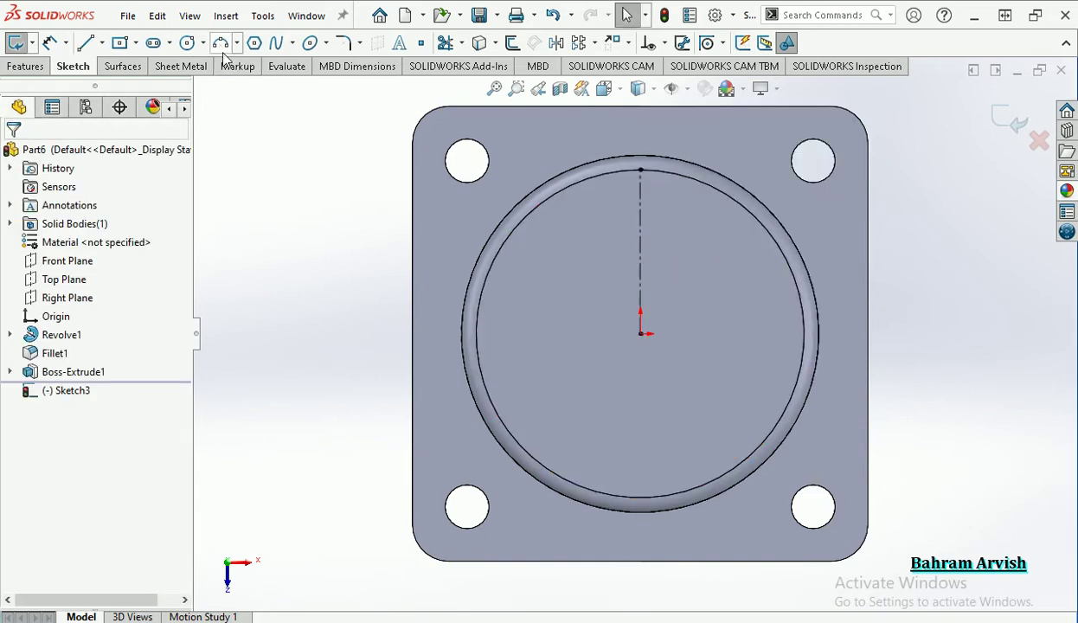
Draw three circles centred along the centreline, including a larger upper one
click(187, 42)
click(640, 251)
click(653, 256)
right_click(656, 257)
click(694, 272)
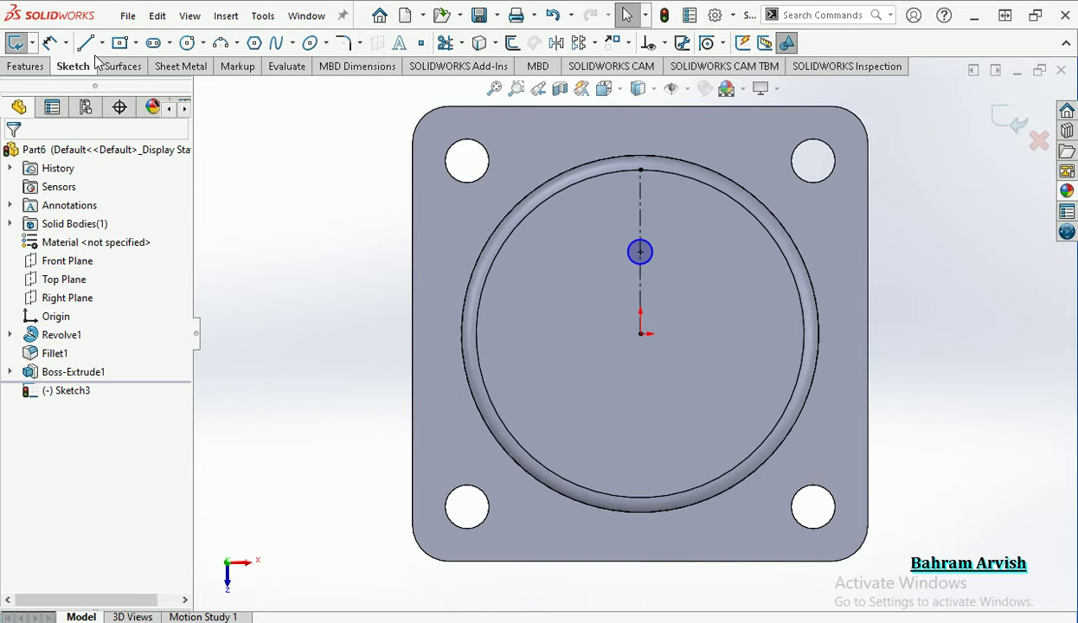
click(189, 45)
drag(640, 206, 657, 216)
key(Escape)
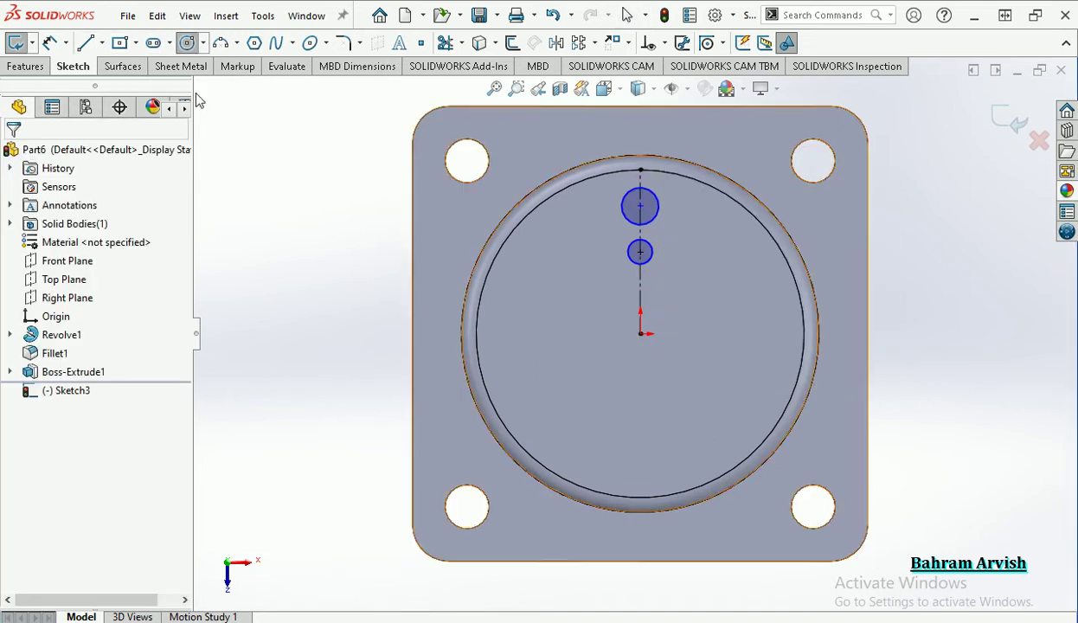
click(187, 43)
click(640, 290)
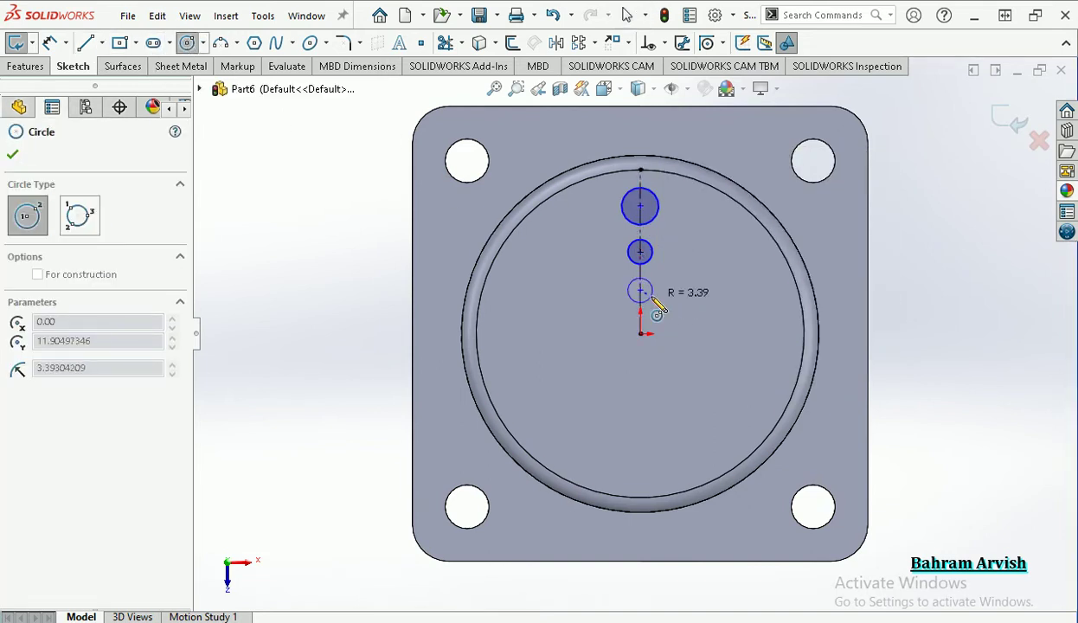
click(654, 290)
right_click(655, 292)
click(664, 308)
click(26, 66)
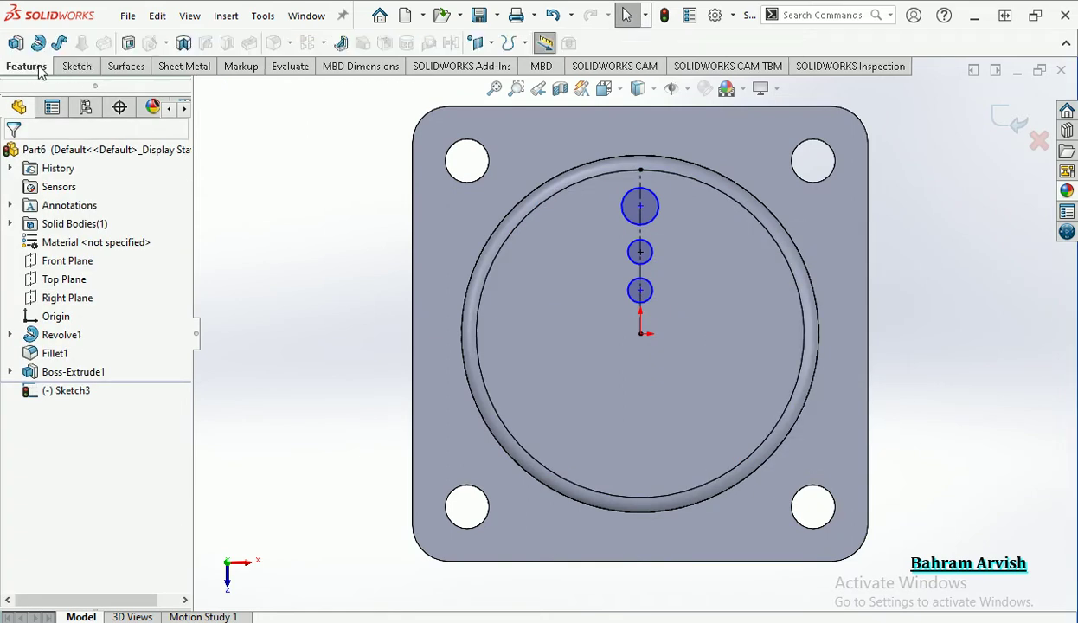
scroll(634, 216, down, 2)
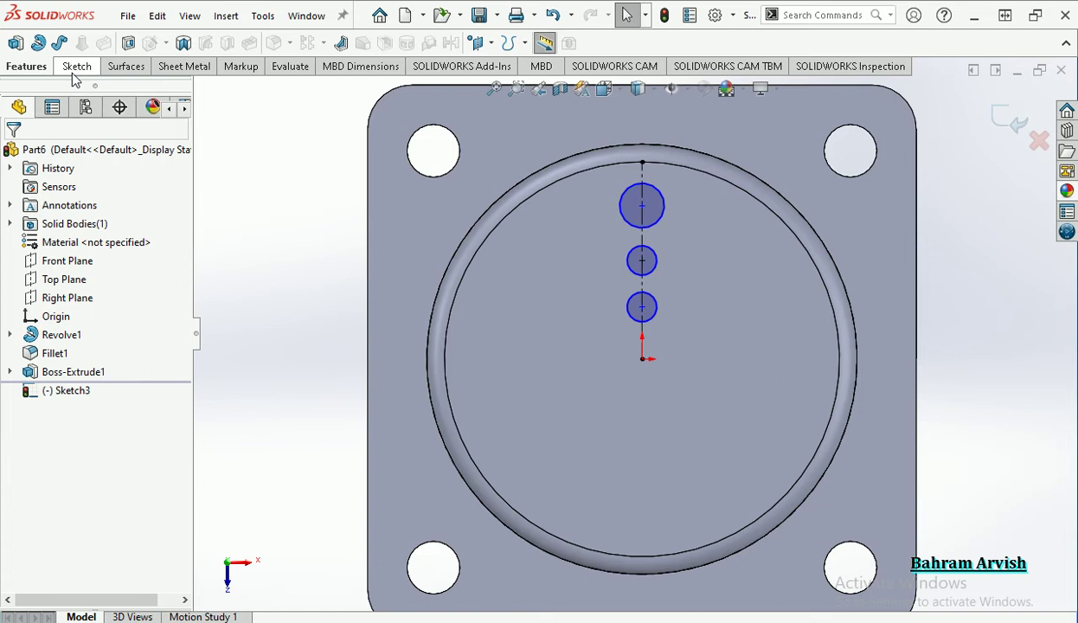
Dimension the middle circle's diameter to 5 mm
middle_drag(545, 238, 690, 197)
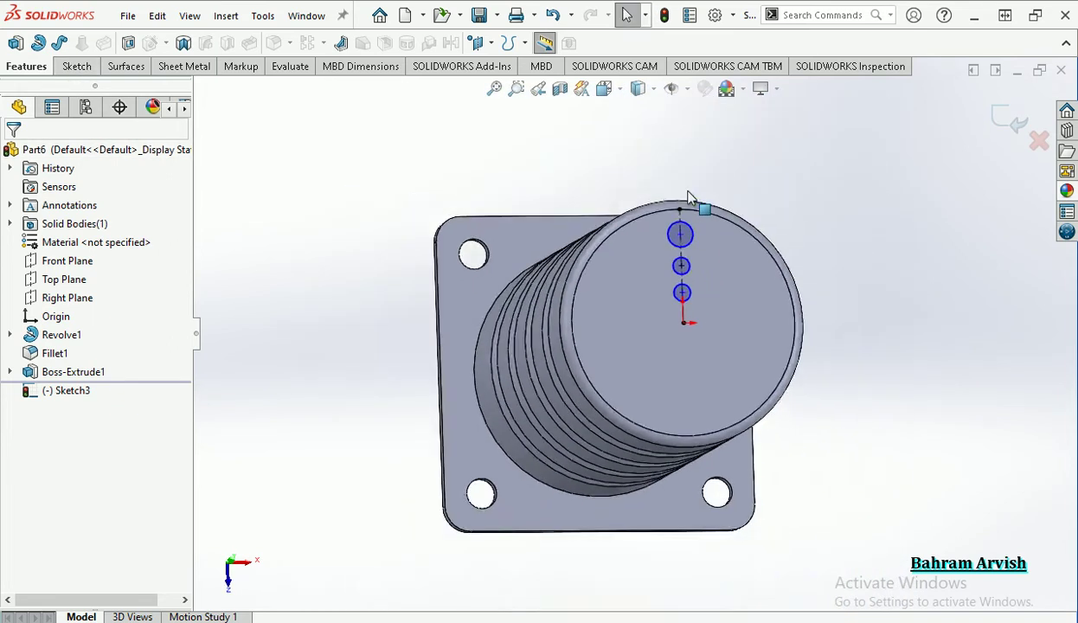
scroll(690, 197, down, 2)
scroll(689, 197, down, 2)
click(76, 66)
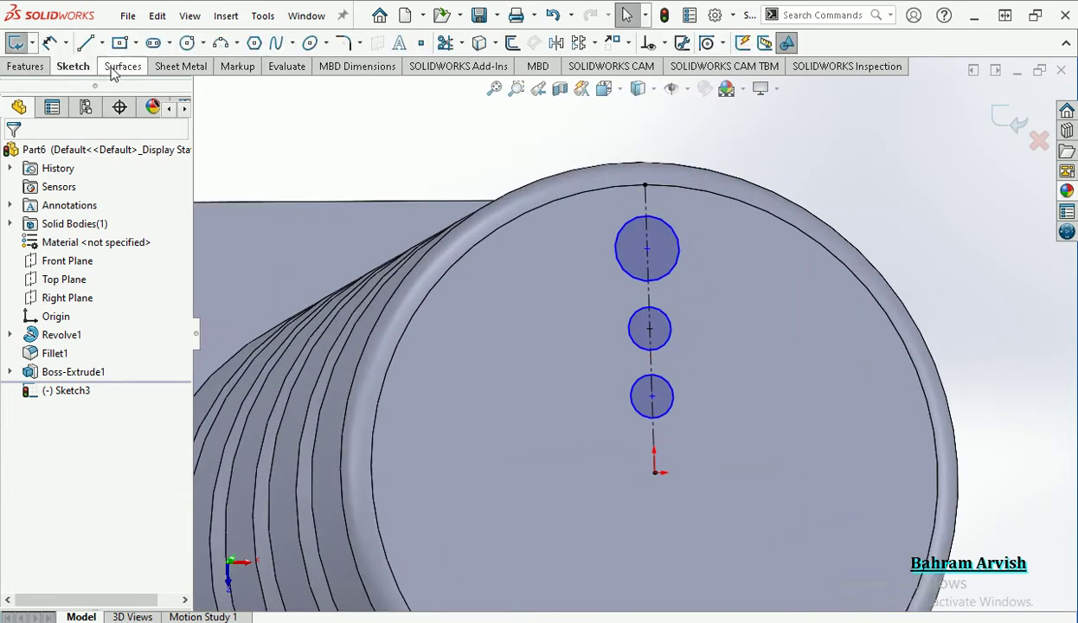
click(672, 331)
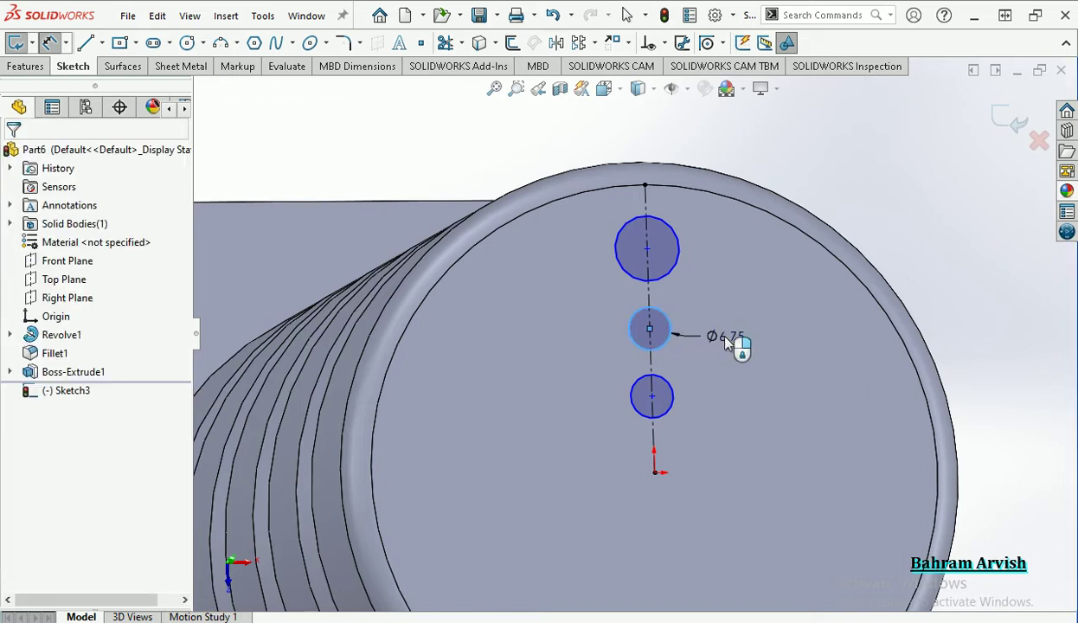
click(727, 342)
text(8)
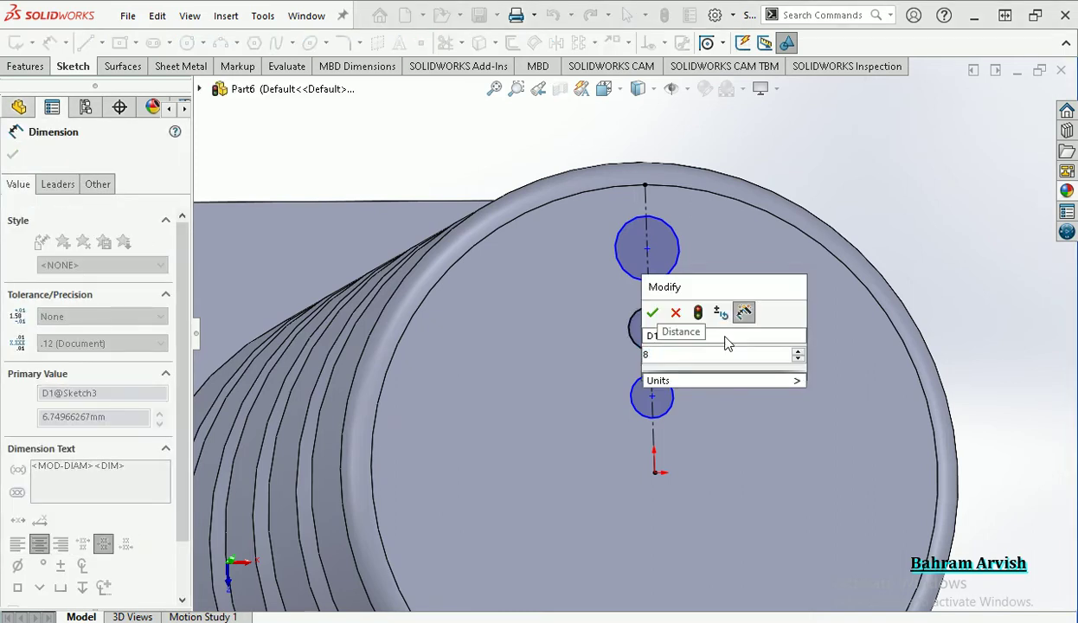
key(BackSpace)
text(5)
key(Return)
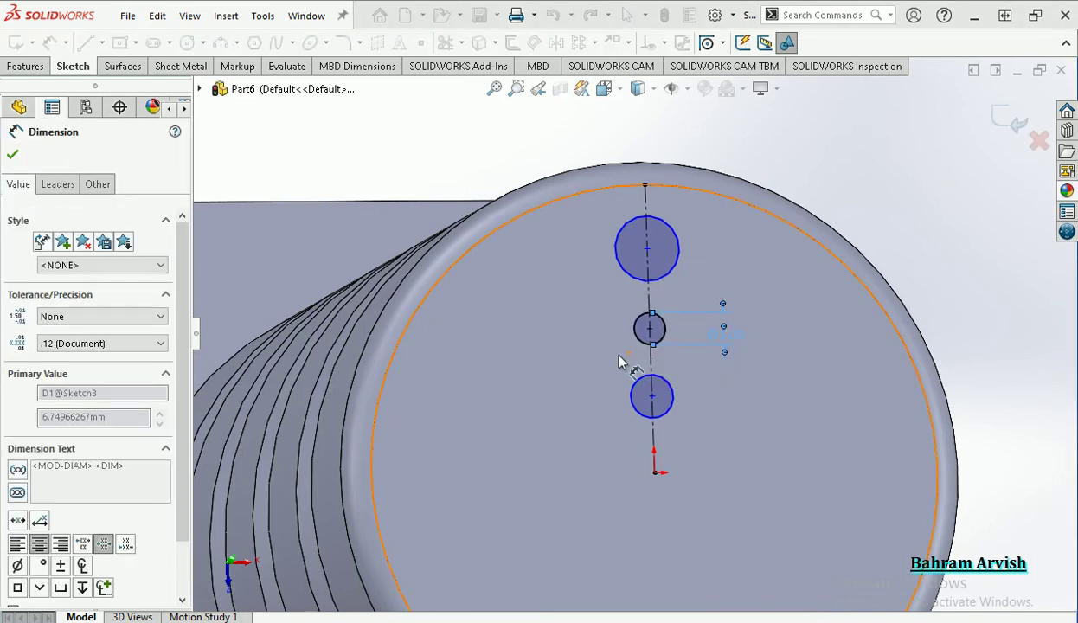
click(595, 226)
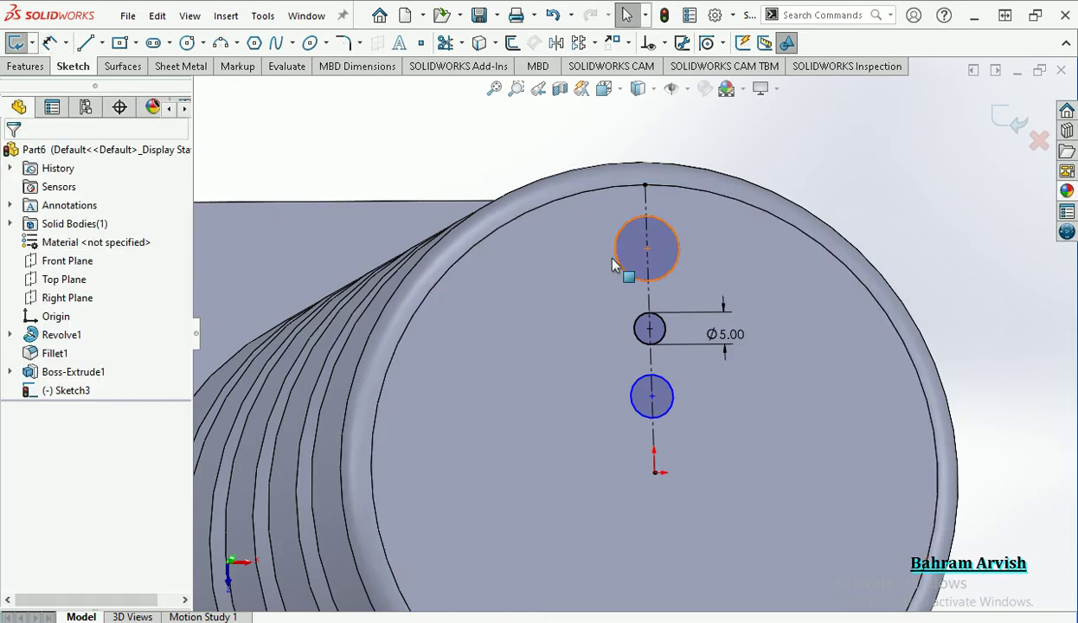
Make the three small circles equal in size
click(634, 334)
ctrl+click(649, 393)
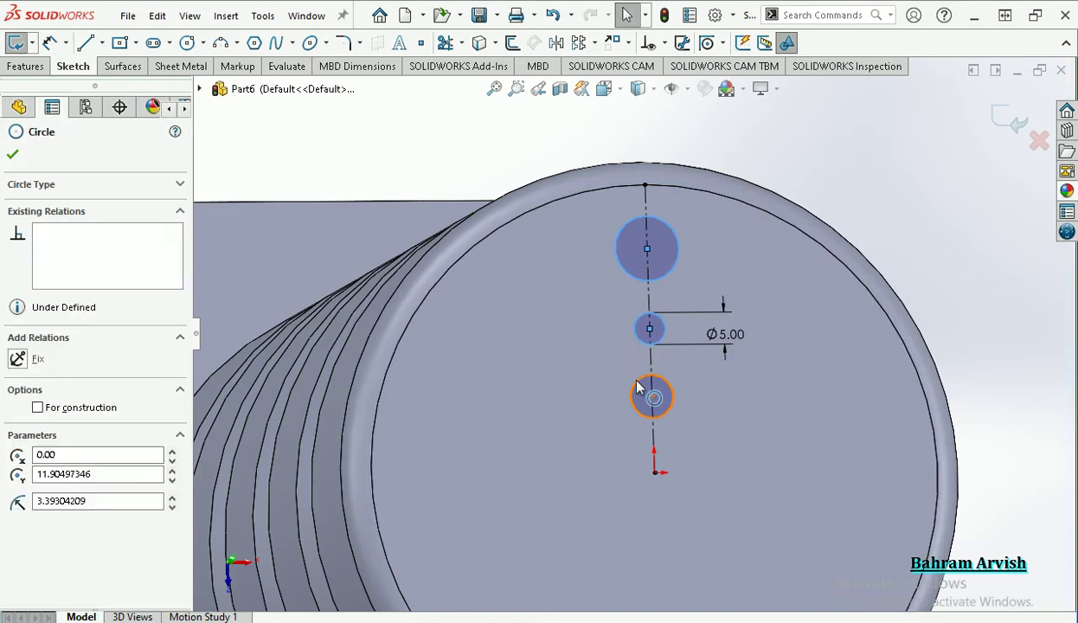
ctrl+click(649, 394)
click(736, 305)
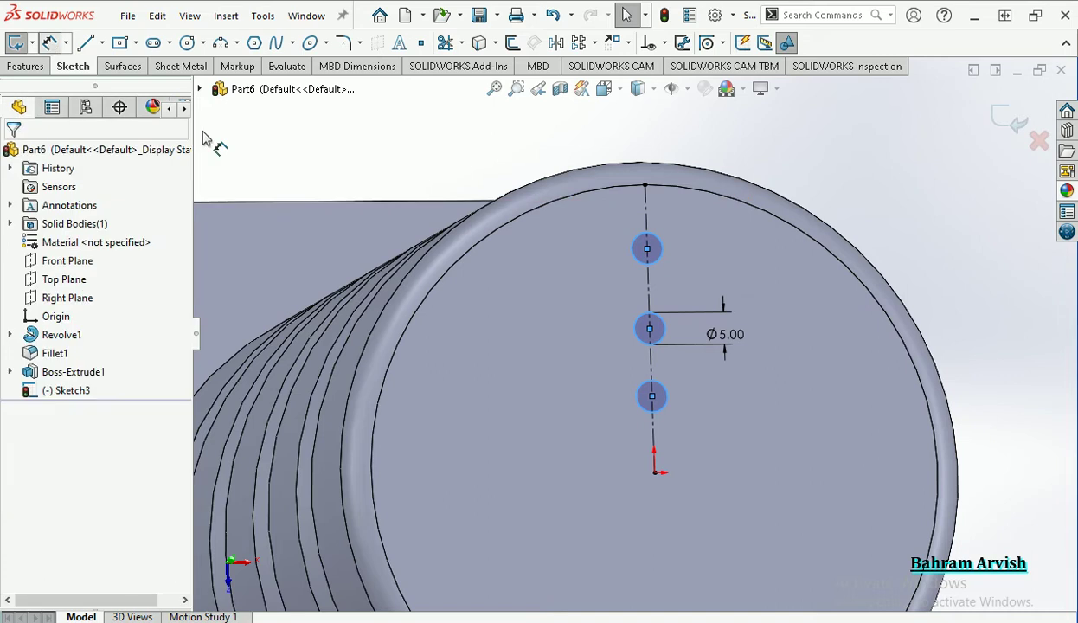
Space the top, middle and bottom circle centres 12.5 mm apart vertically
click(647, 249)
click(650, 329)
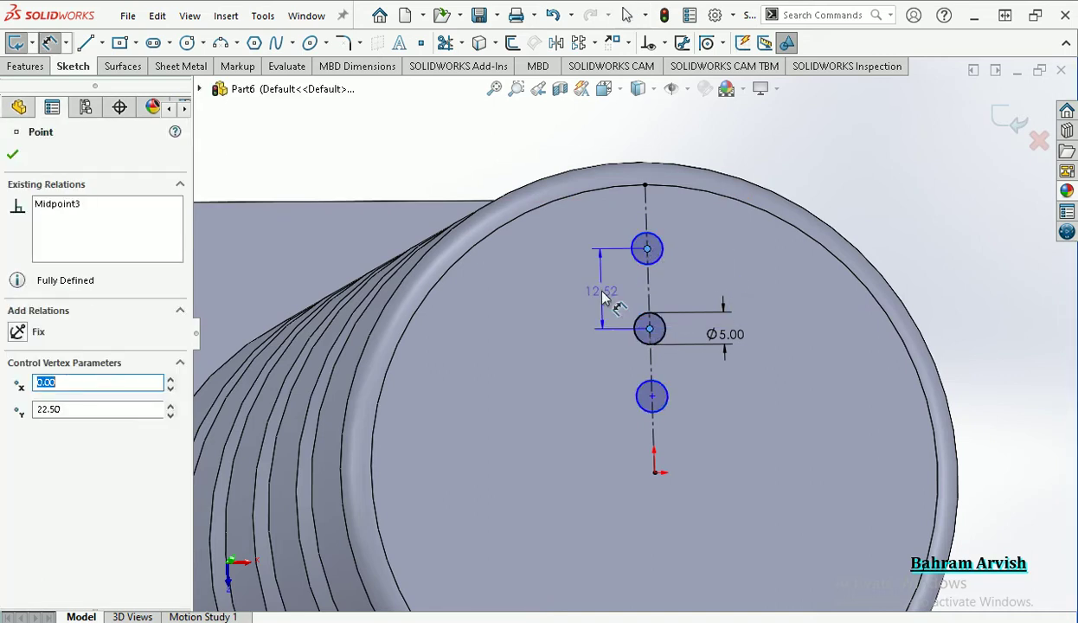
click(602, 291)
text(12)
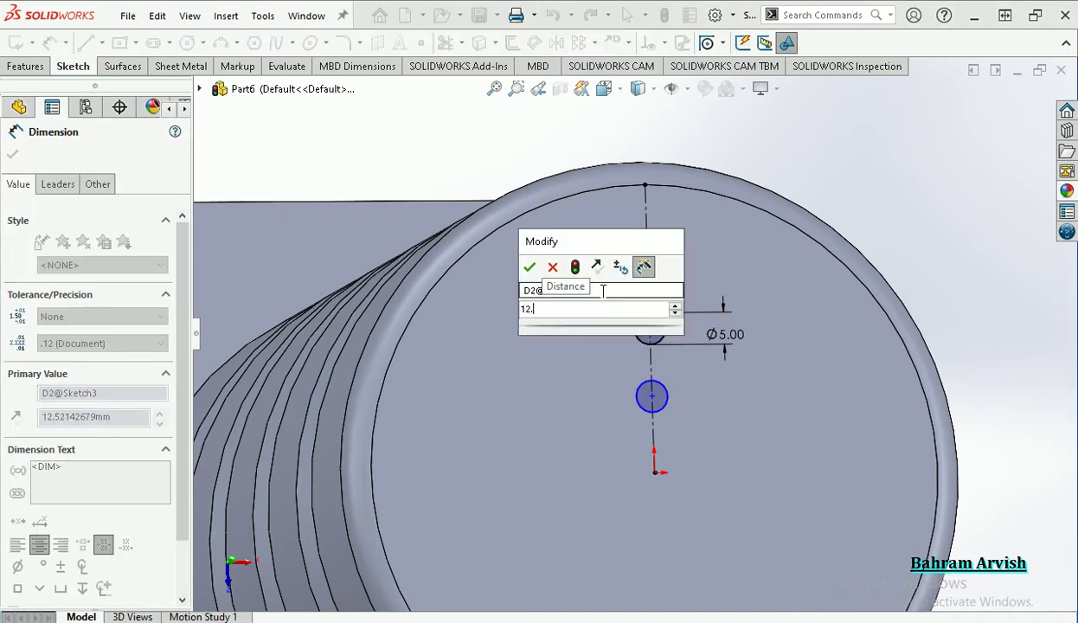
text(.5)
key(Return)
click(653, 397)
click(650, 329)
click(570, 364)
text(12.5)
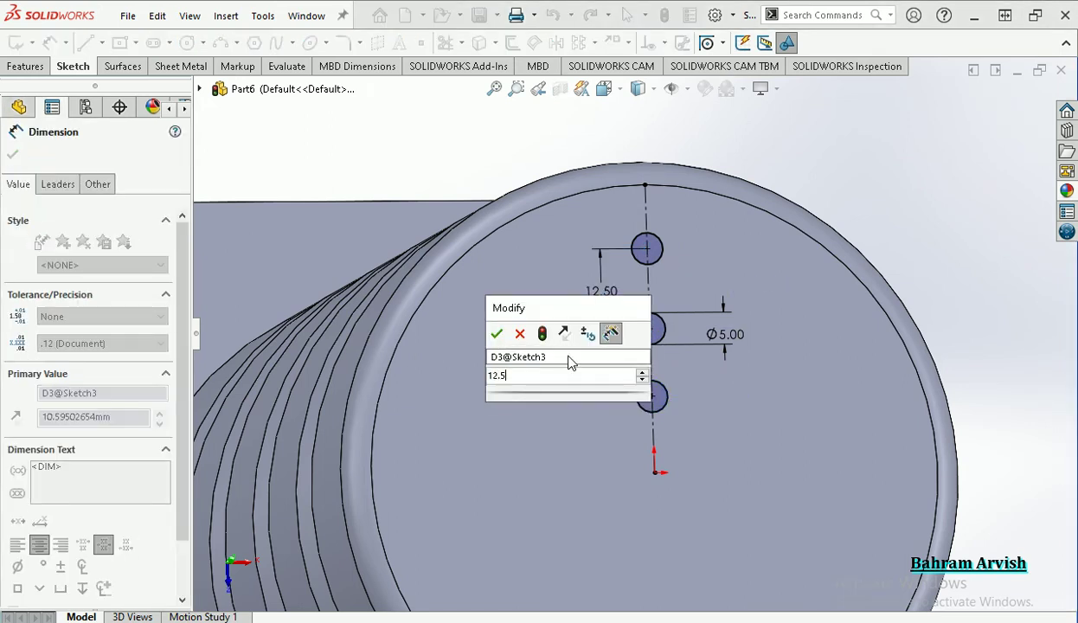
key(Return)
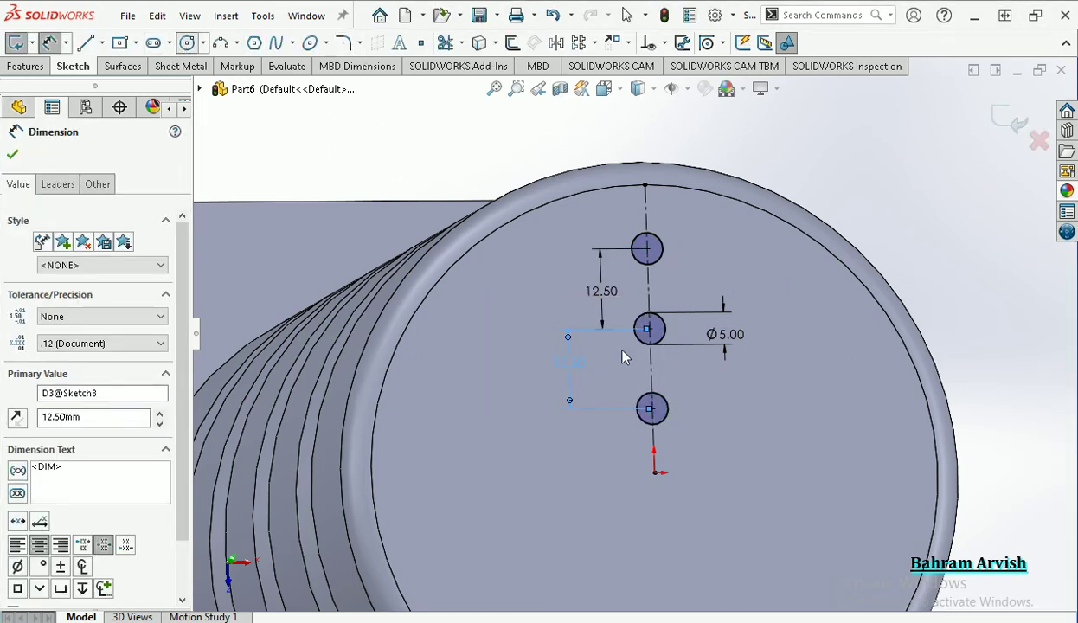
Exit the Circle tool back to selection mode
key(c)
right_click(841, 218)
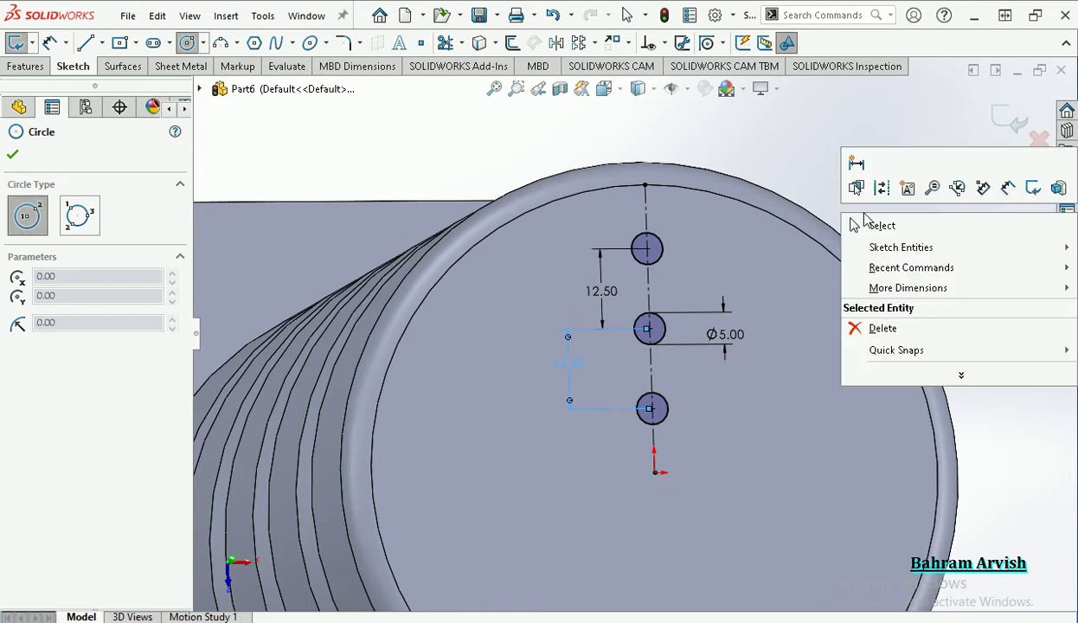
click(859, 224)
scroll(593, 240, up, 2)
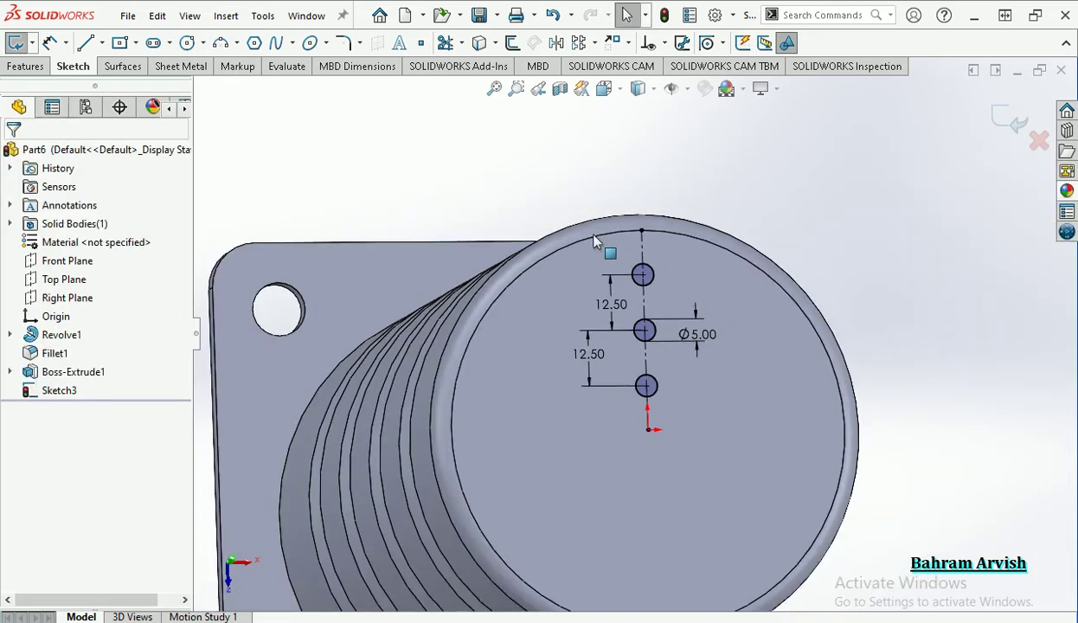
Try a circular sketch pattern on two circles, preview it, then cancel
click(595, 43)
click(584, 91)
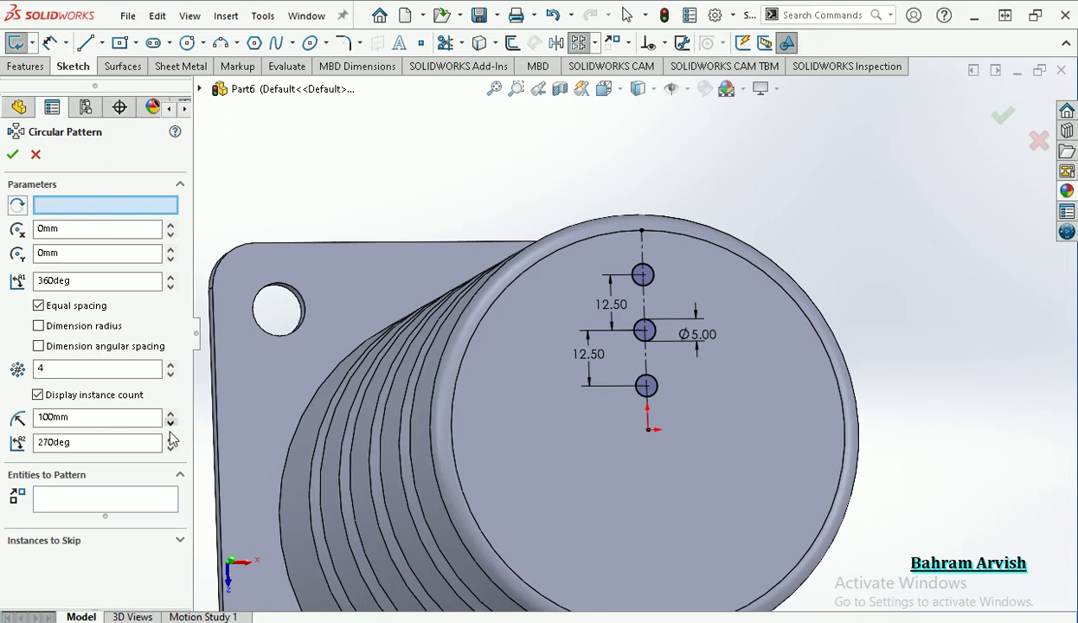
click(642, 273)
click(645, 329)
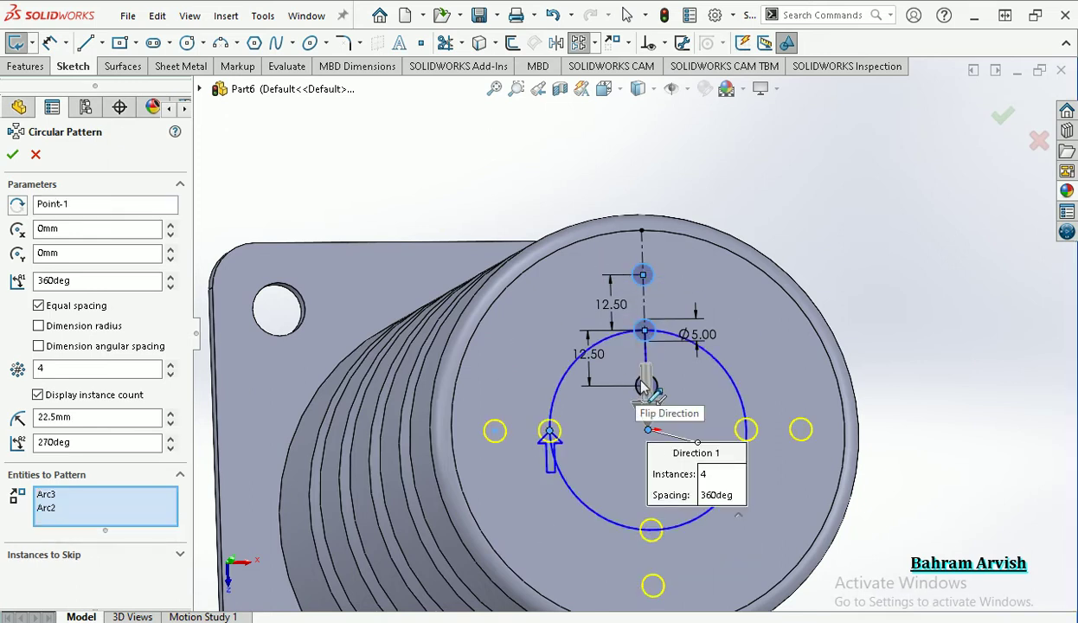
scroll(665, 394, down, 3)
scroll(680, 380, down, 2)
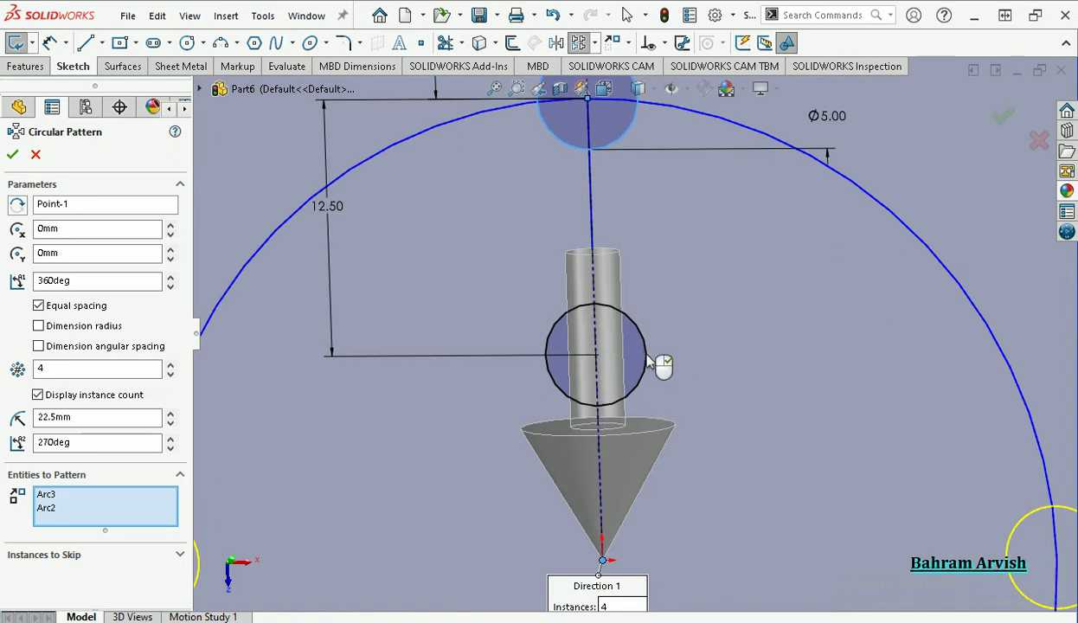
scroll(644, 362, up, 4)
middle_drag(641, 360, 662, 348)
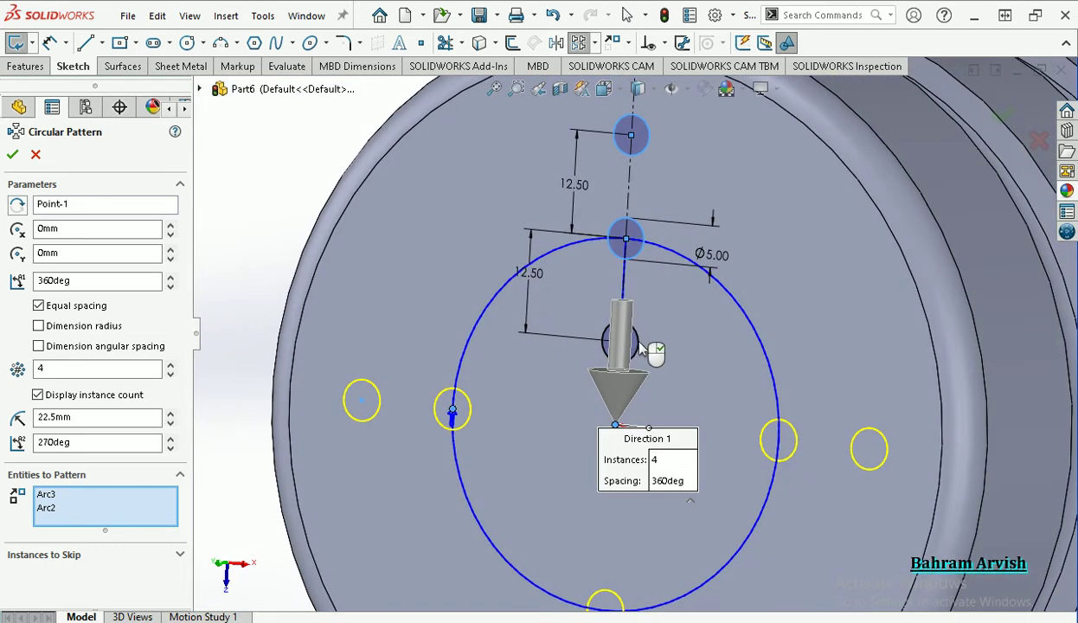
scroll(642, 346, up, 4)
key(Escape)
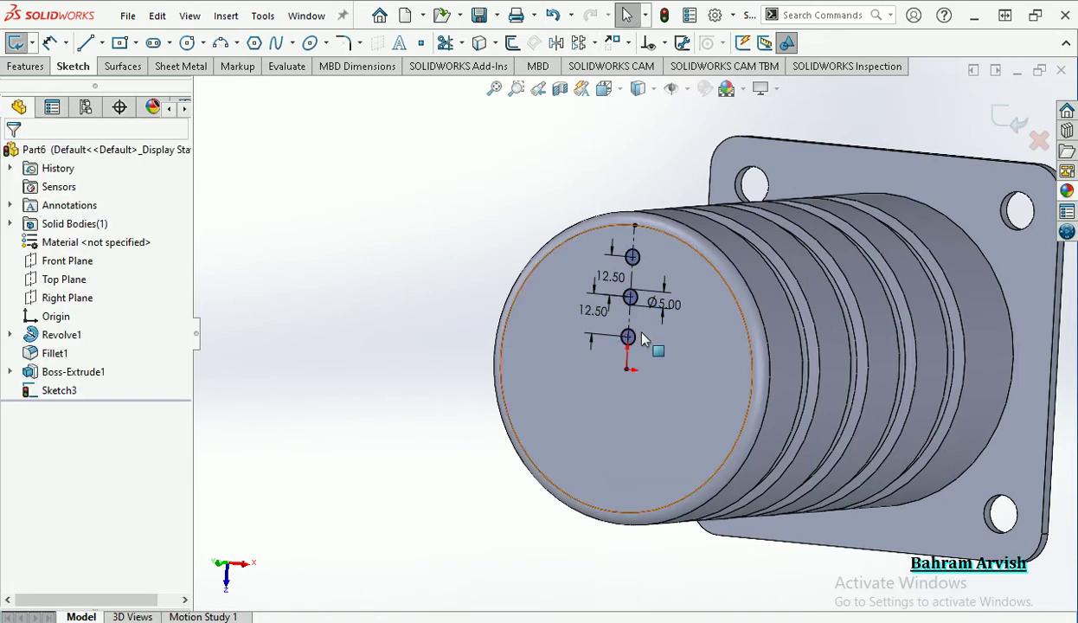
Circular-pattern the three selected circles with 8 instances around the centre
click(629, 336)
ctrl+click(632, 296)
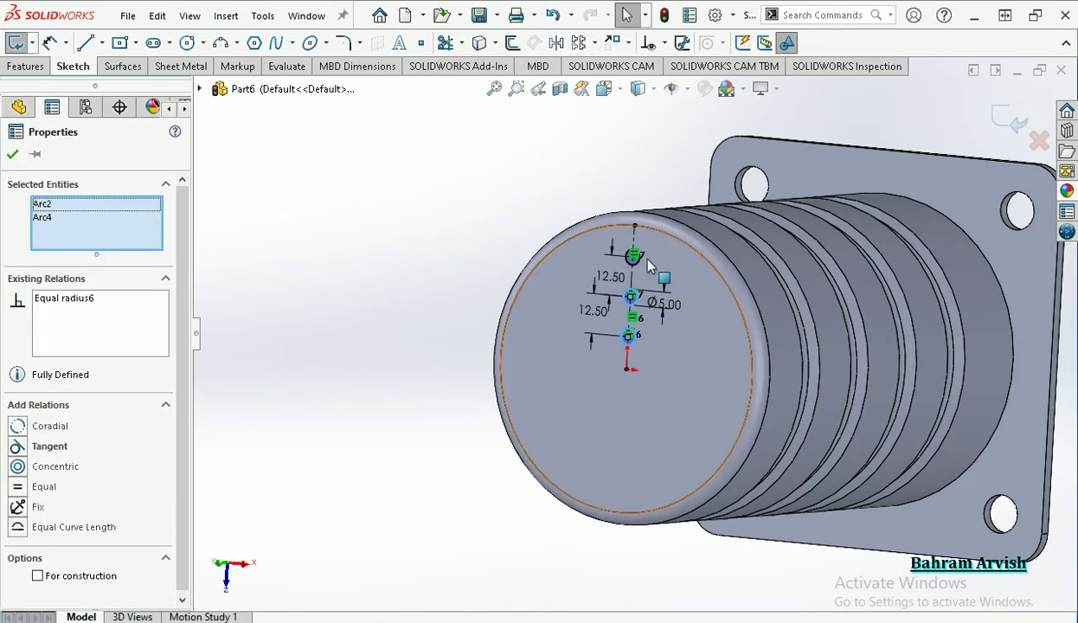
ctrl+click(632, 256)
click(594, 42)
click(618, 87)
double_click(89, 368)
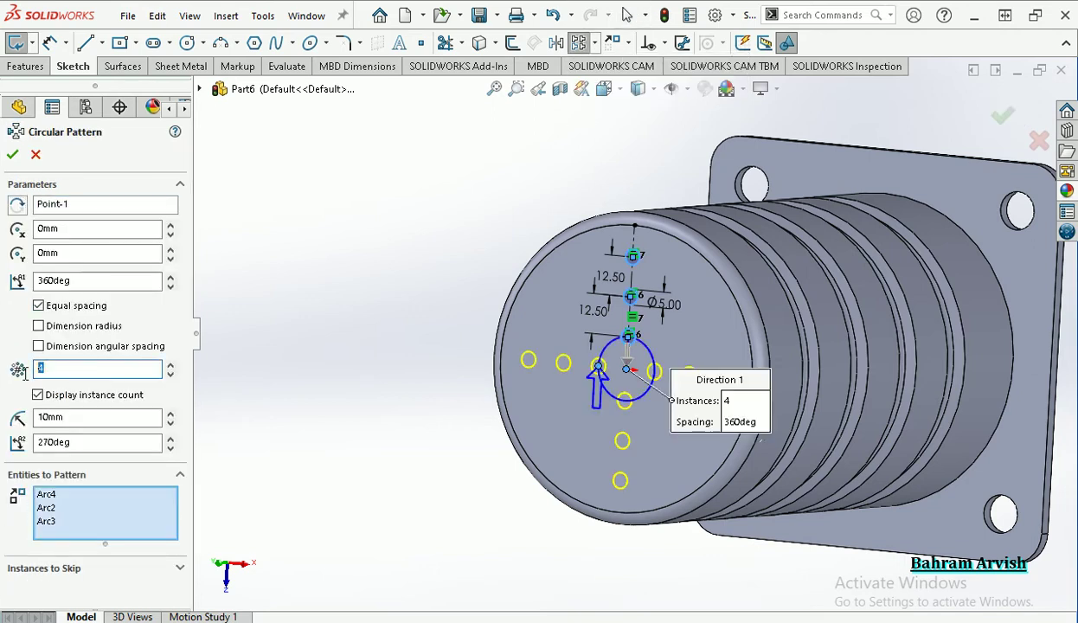
text(8)
click(1001, 116)
middle_drag(460, 228, 519, 303)
click(21, 67)
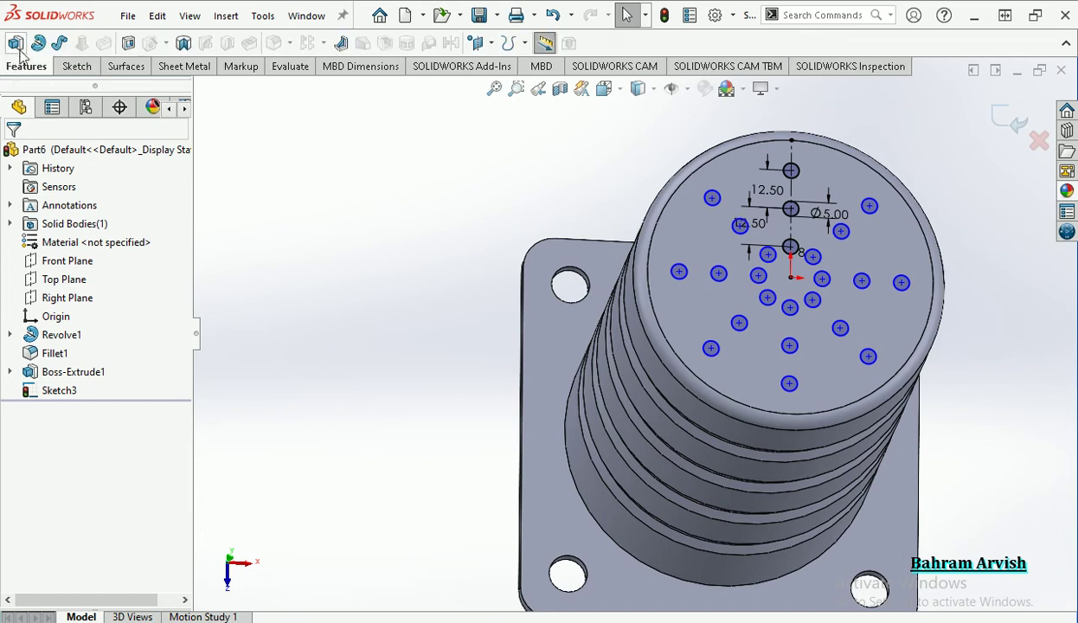
Extrude the 24 circles as a Blind boss 0.1 mm deep
click(15, 42)
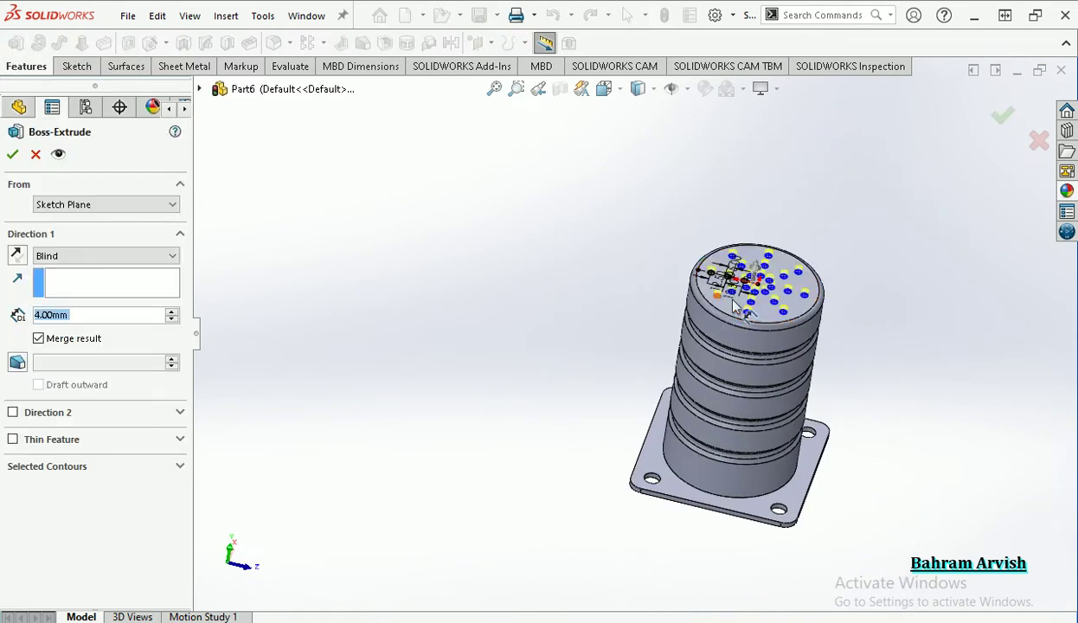
click(86, 314)
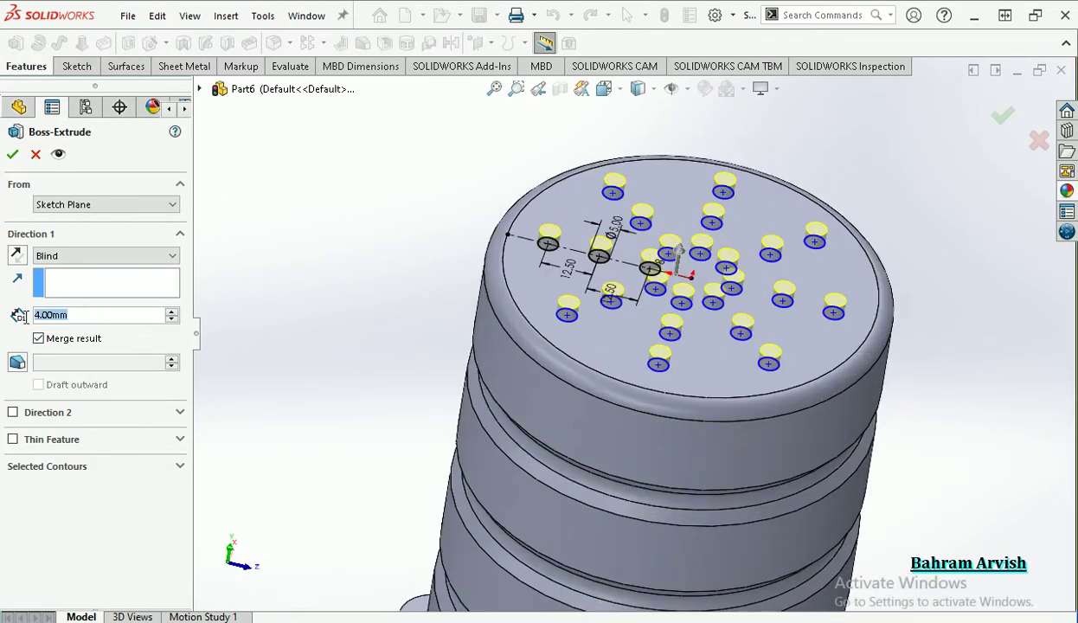
text(0.1)
key(Return)
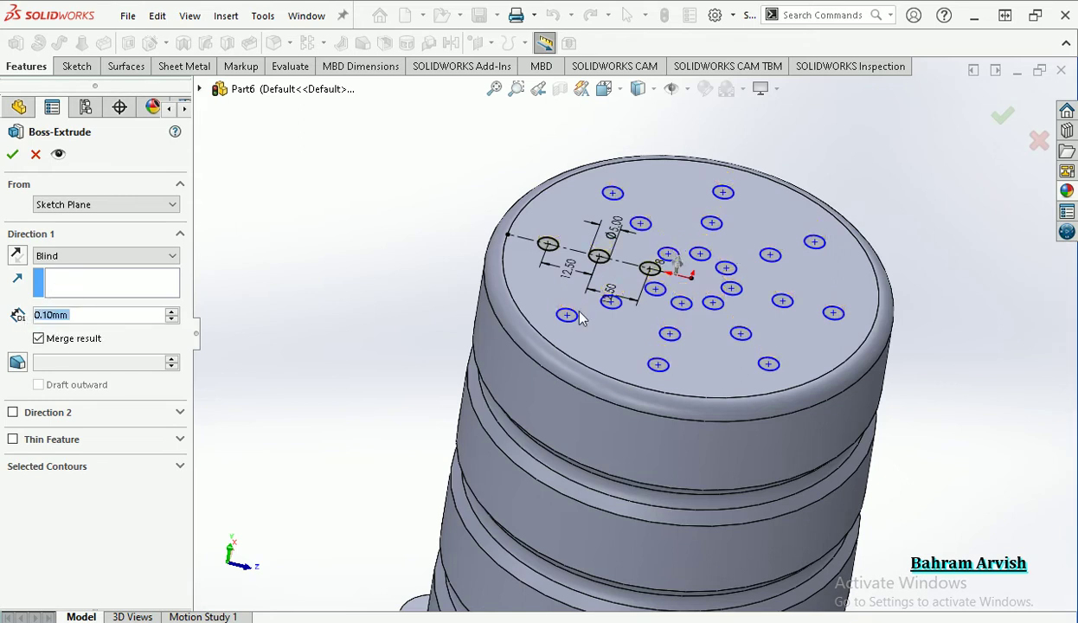
key(Return)
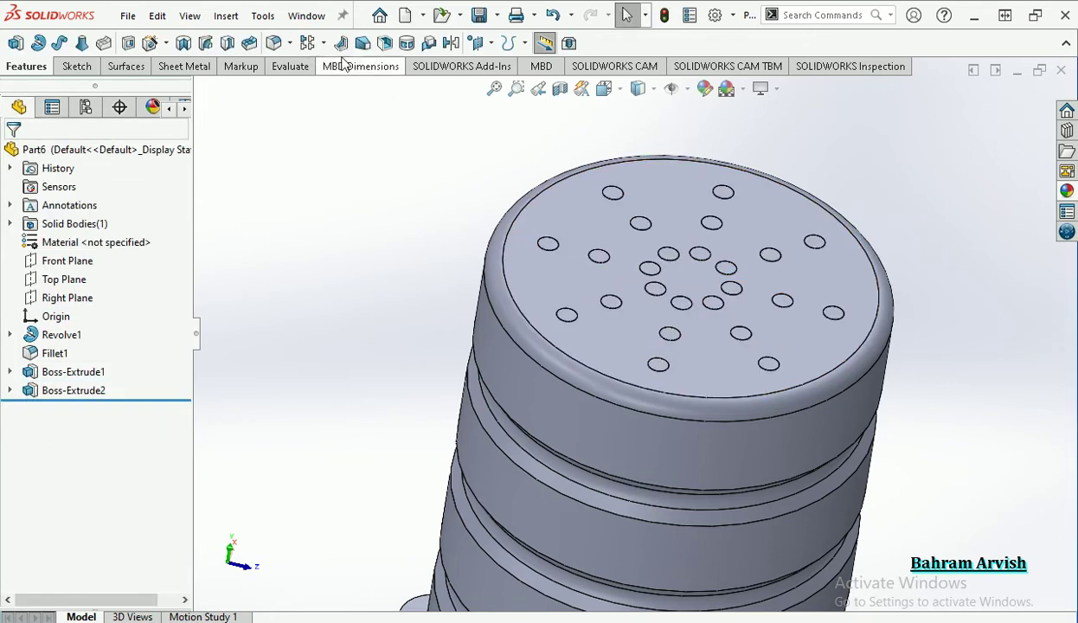
click(226, 15)
mouse_move(255, 98)
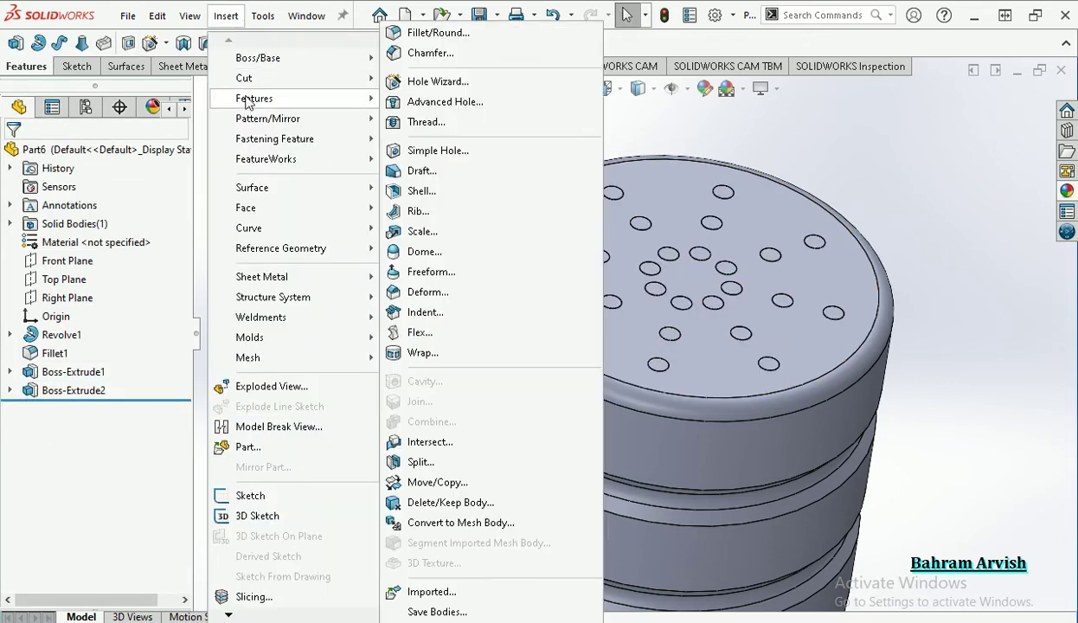
click(413, 252)
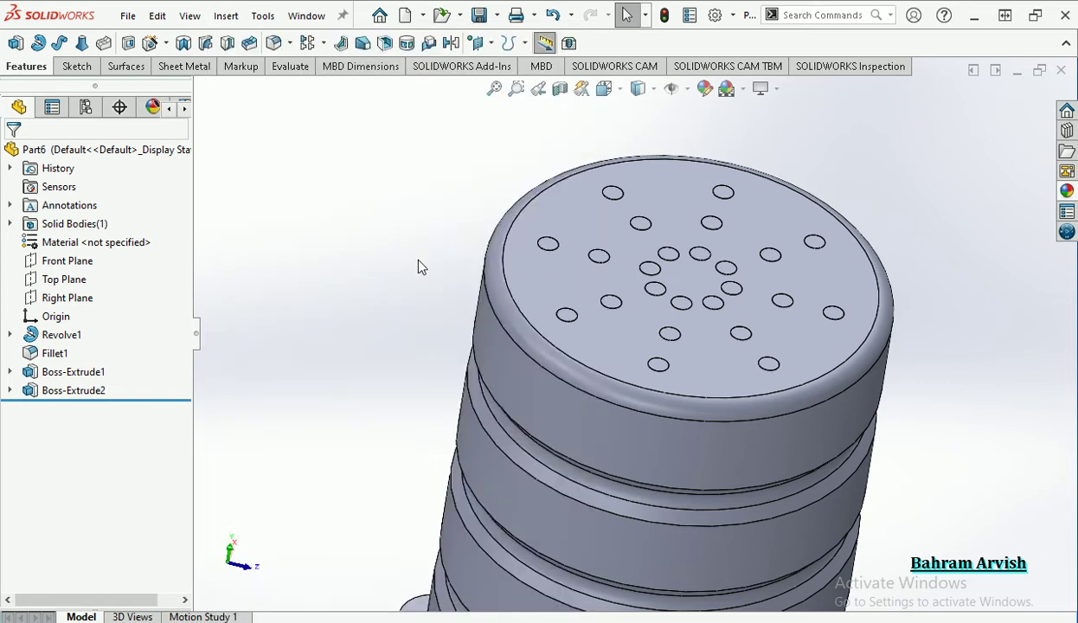
scroll(536, 319, down, 5)
click(485, 315)
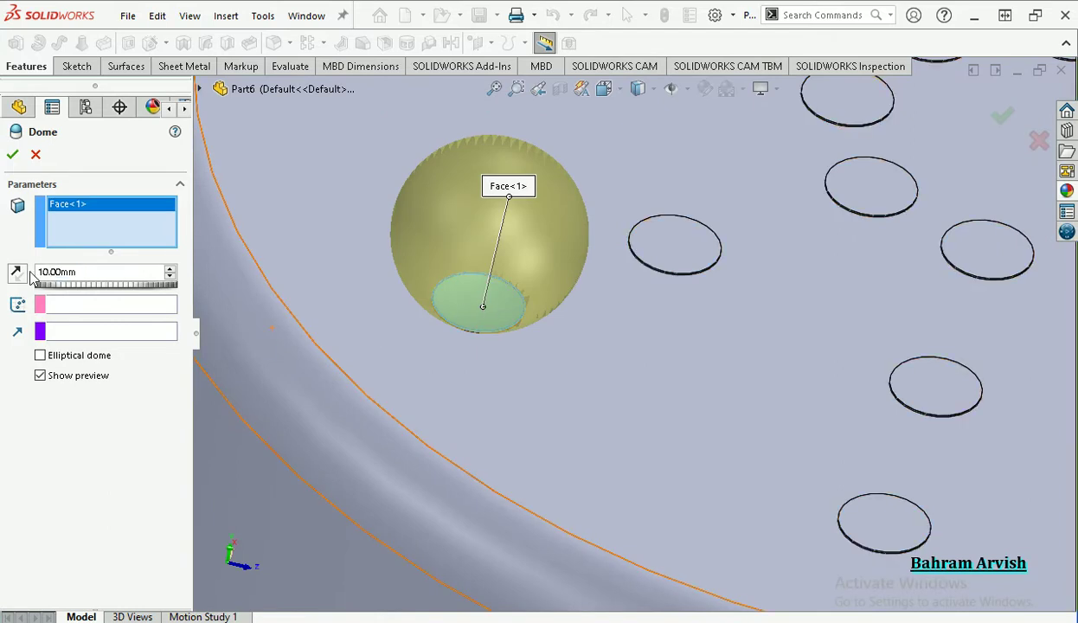
key(Return)
scroll(346, 269, up, 3)
middle_drag(346, 269, 597, 276)
click(597, 276)
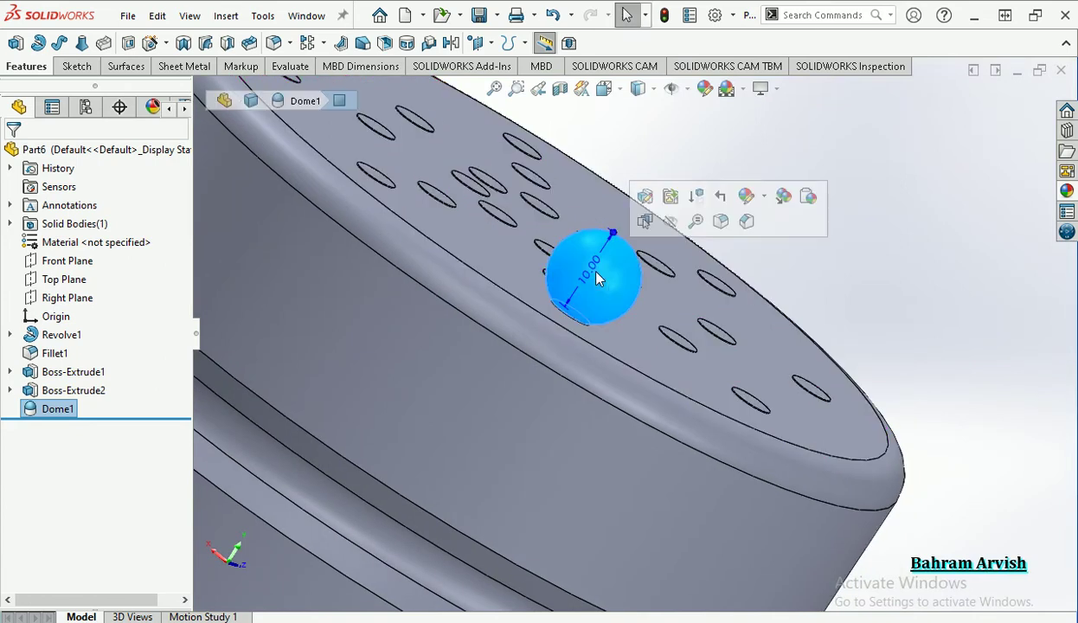
key(Delete)
key(Return)
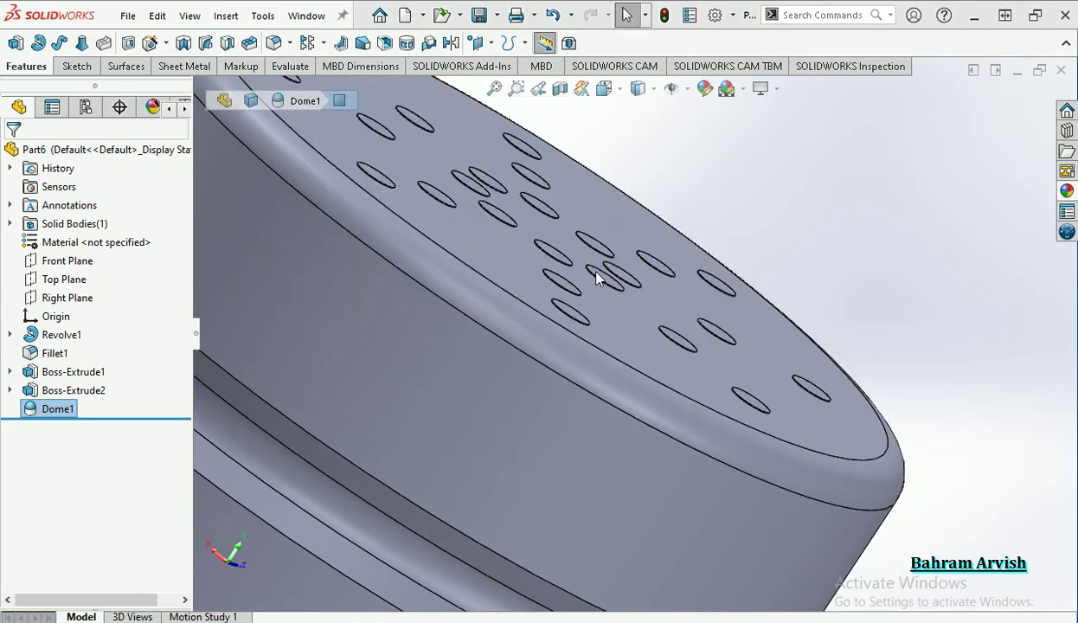
click(226, 15)
mouse_move(254, 98)
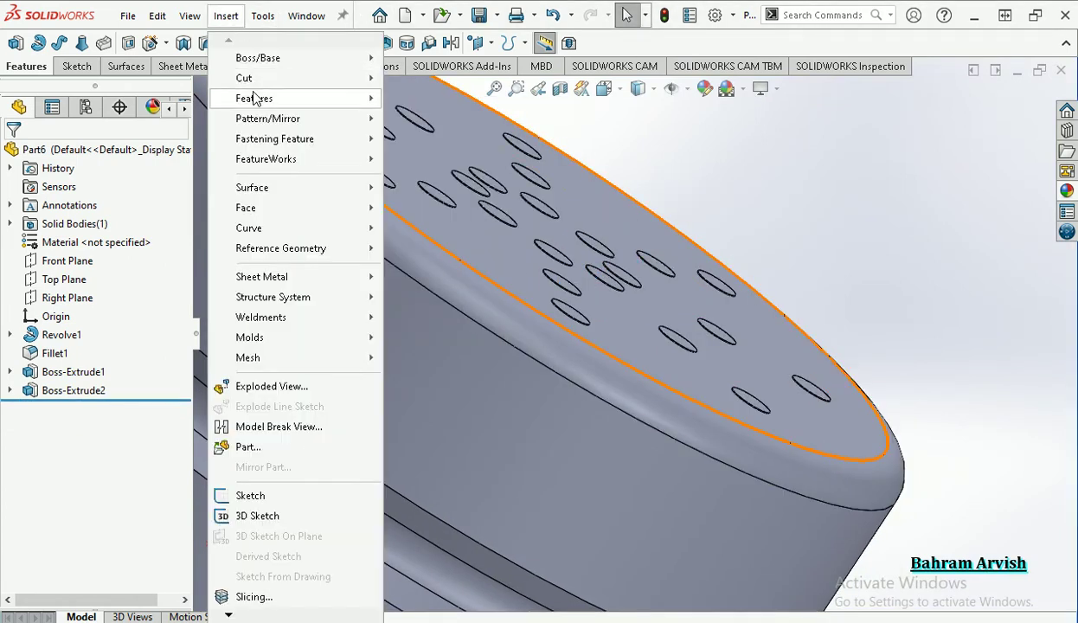
Start a dome on one disc face and set its height to 1.5 mm
click(424, 251)
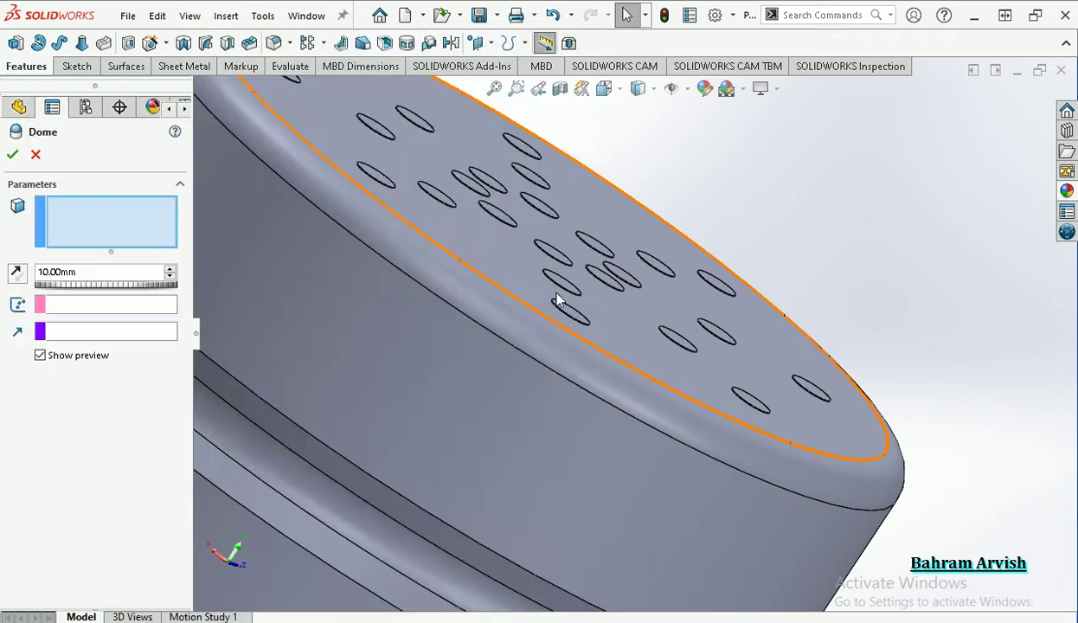
scroll(566, 301, down, 3)
scroll(593, 309, down, 3)
click(593, 310)
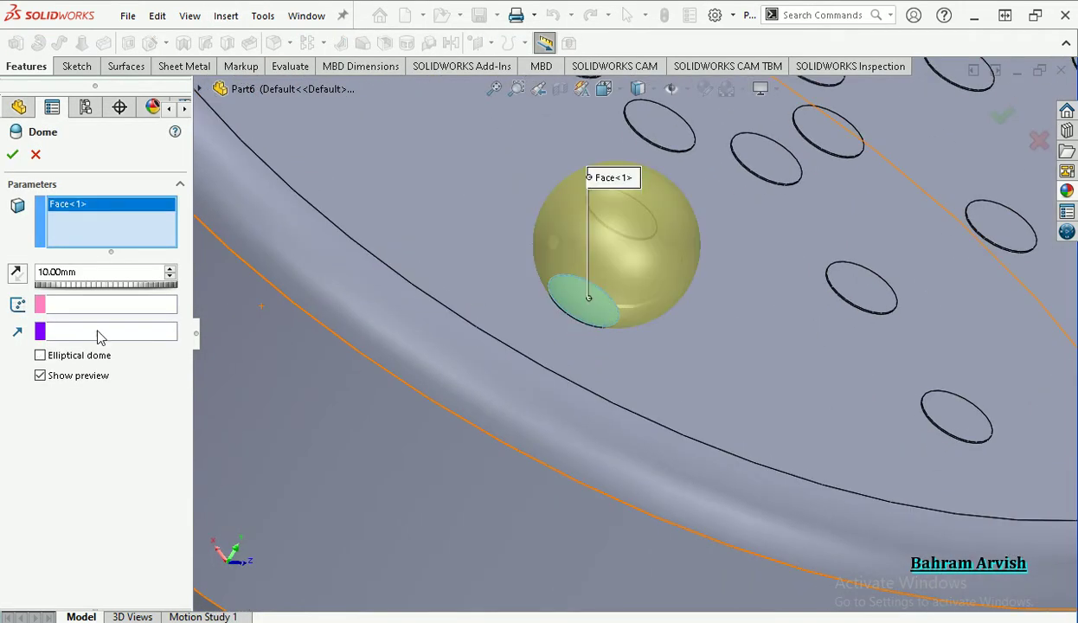
drag(99, 271, 13, 273)
key(Return)
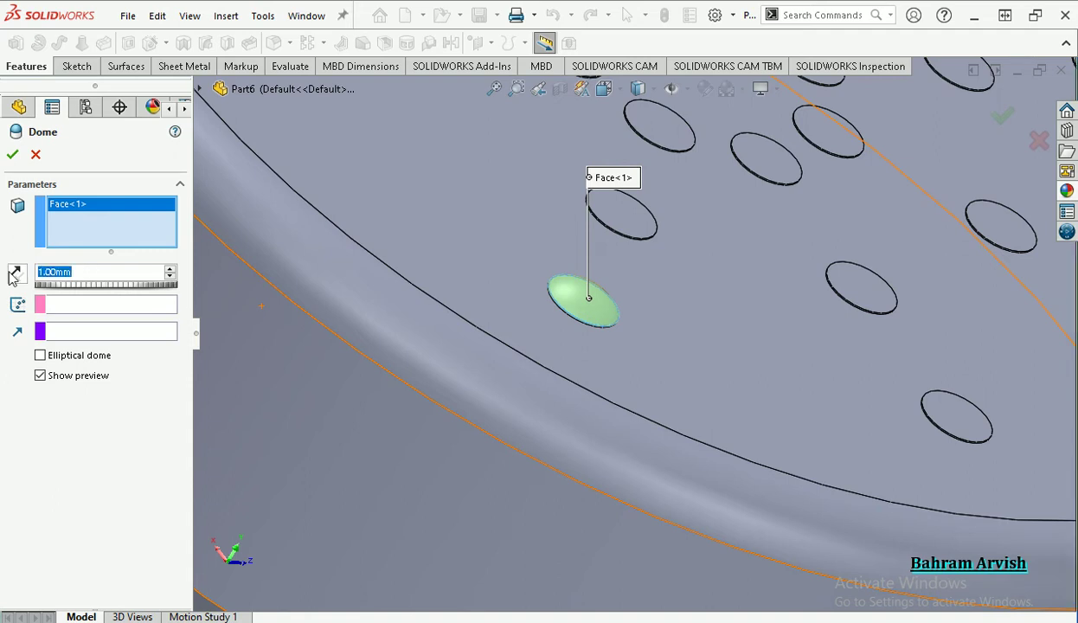
text(3)
key(Return)
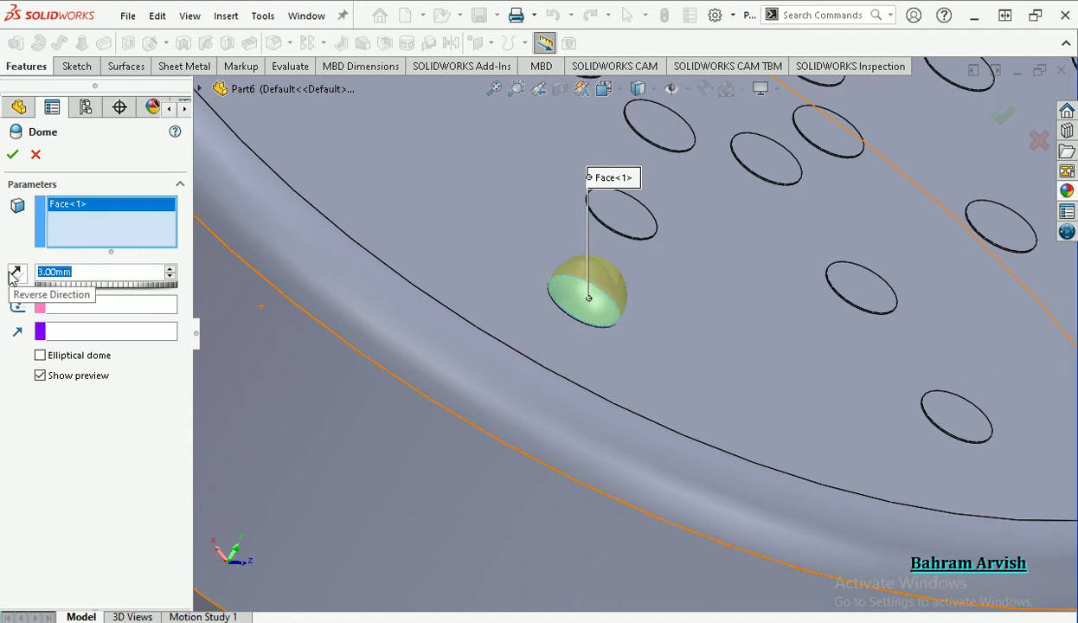
text(5)
key(Return)
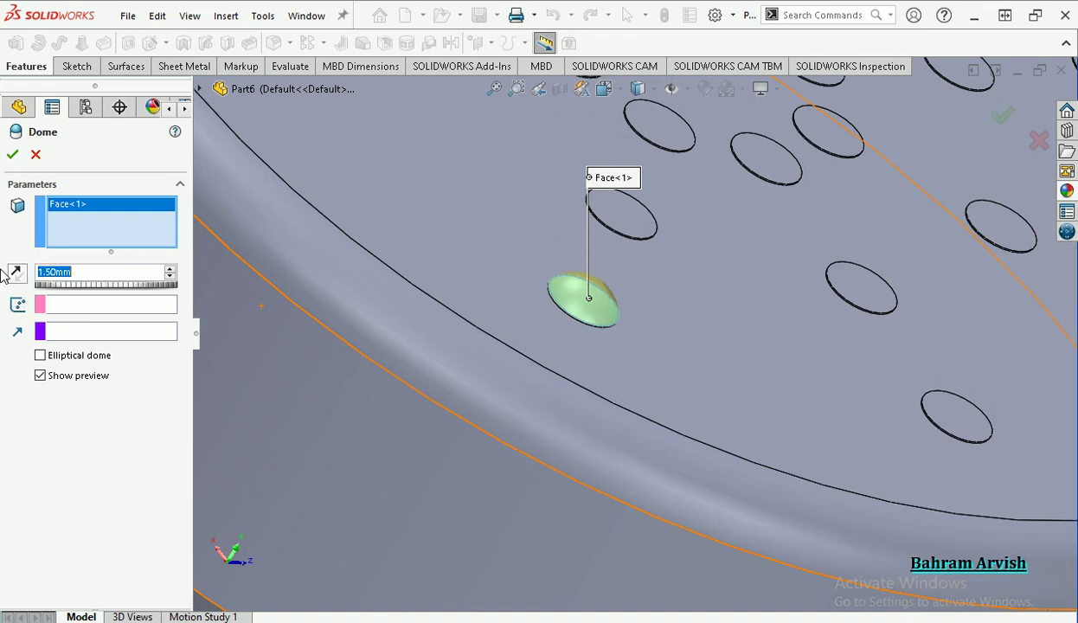
Add more disc top faces across the cylinder to the dome selection
click(634, 210)
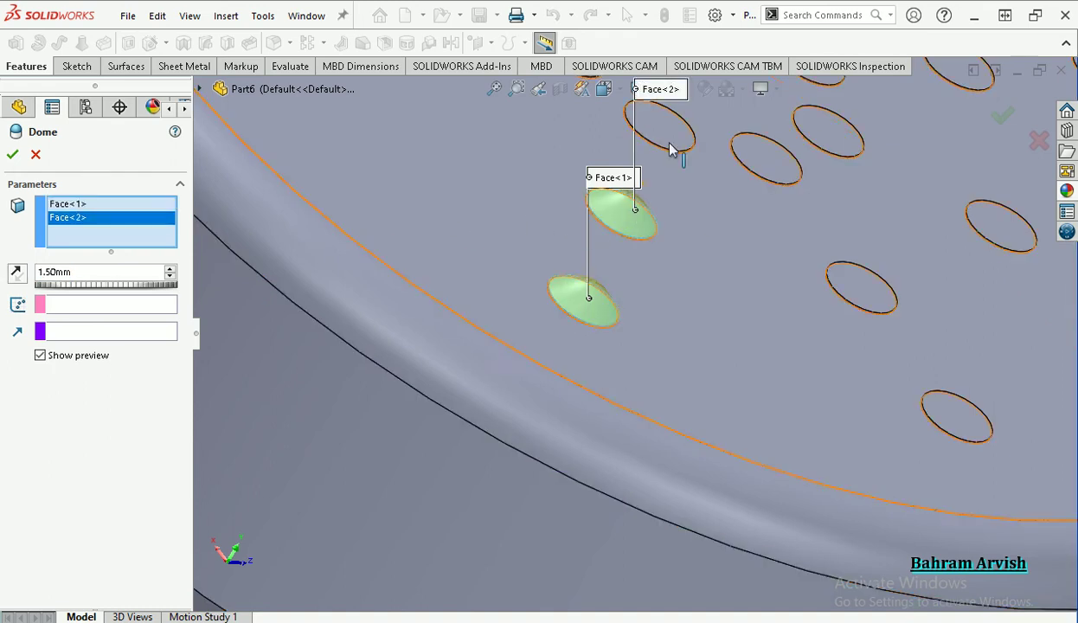
click(667, 126)
scroll(683, 164, up, 5)
scroll(564, 267, down, 5)
click(530, 235)
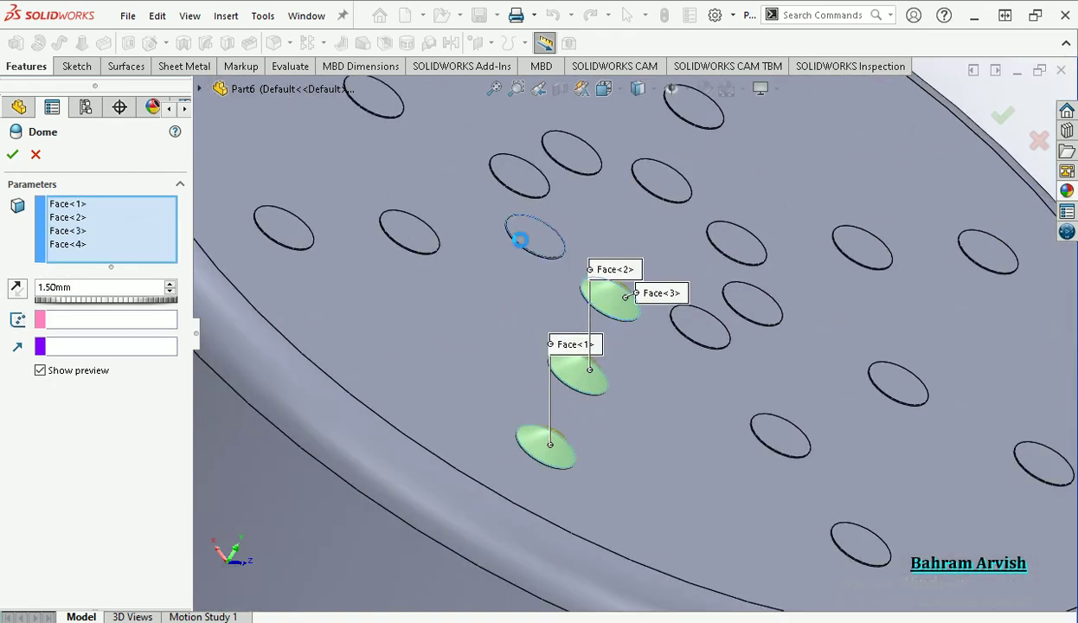
click(410, 232)
click(283, 228)
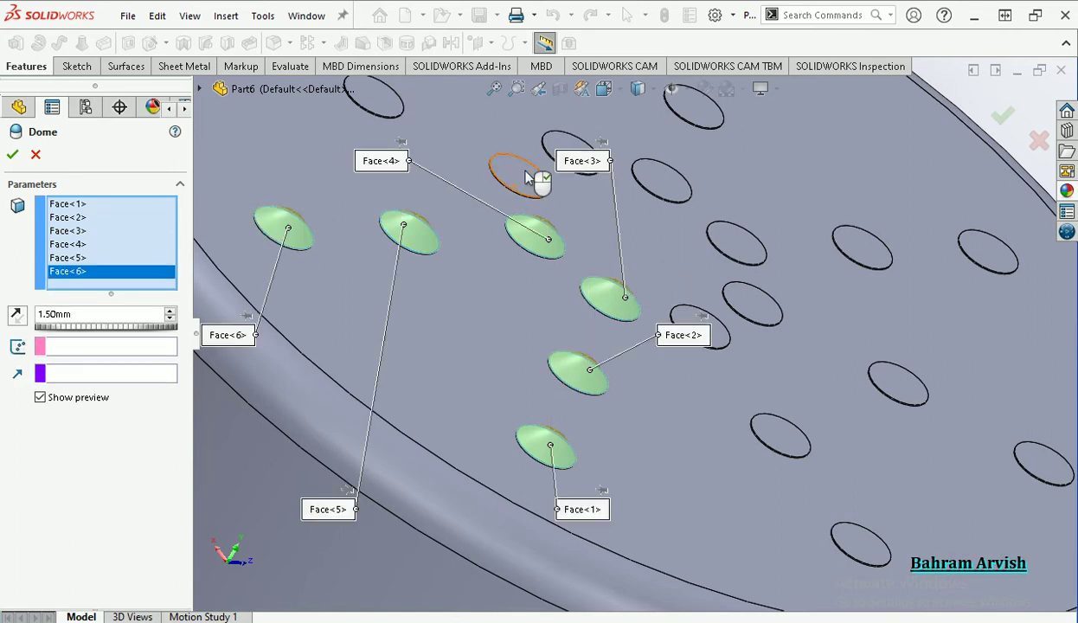
click(519, 177)
click(387, 106)
middle_drag(511, 179, 513, 250)
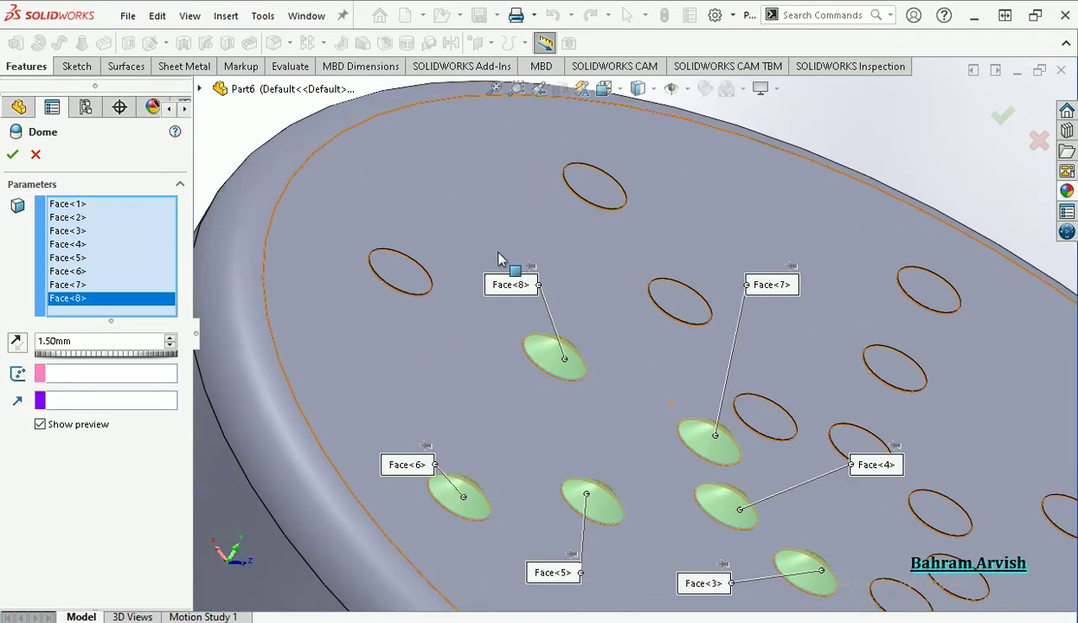
Pick the remaining disc faces up to Face<24>, then view the domed cylinder
click(402, 269)
click(606, 192)
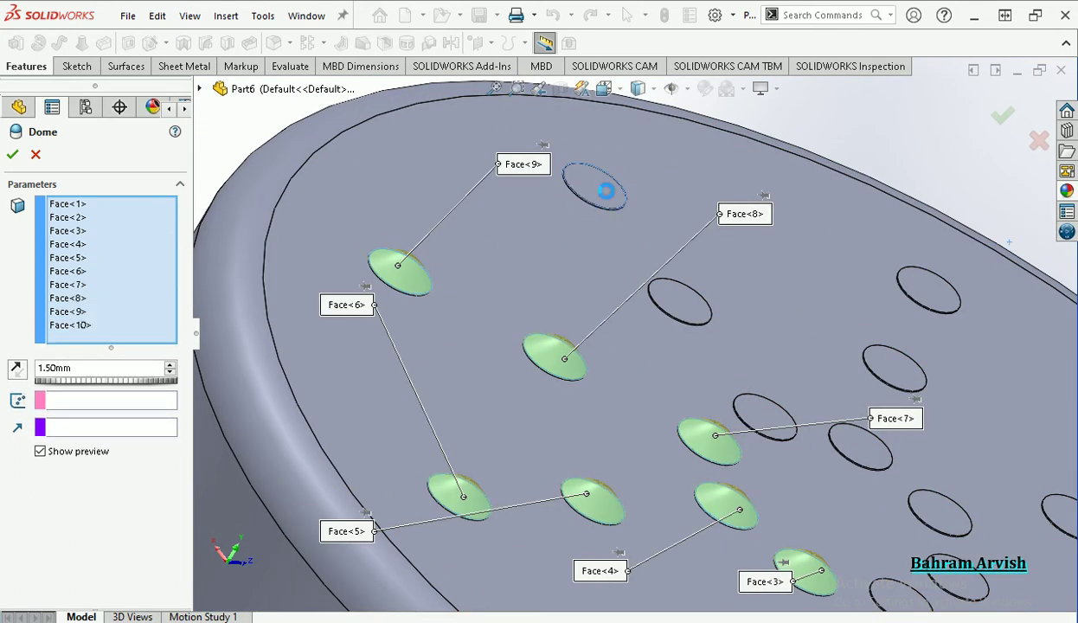
click(692, 309)
click(760, 408)
click(861, 448)
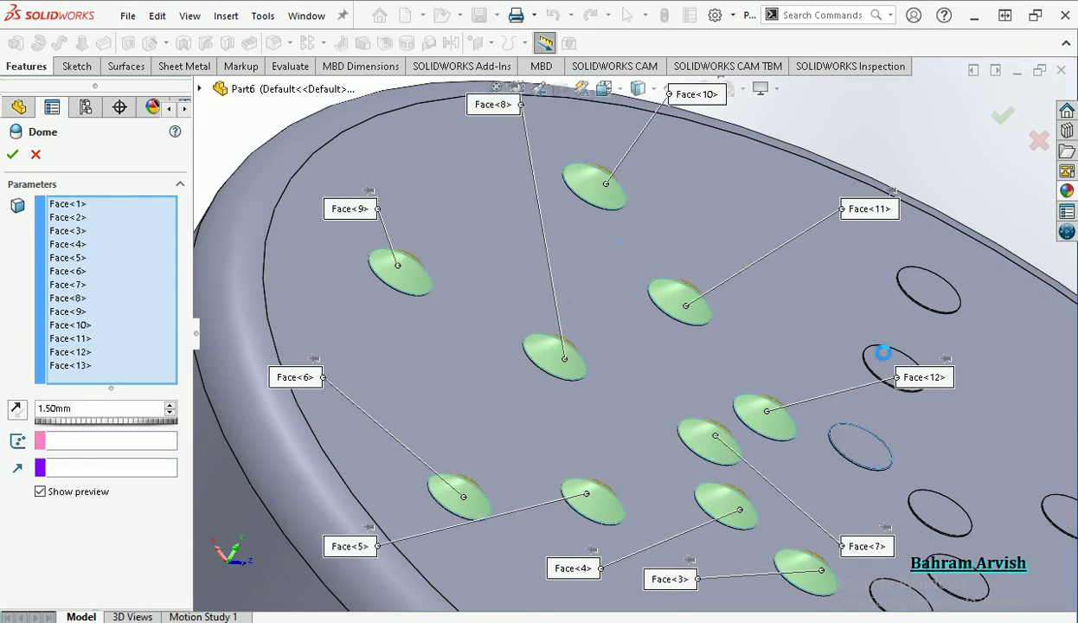
click(886, 360)
click(928, 292)
middle_drag(936, 469, 936, 433)
click(758, 435)
click(759, 483)
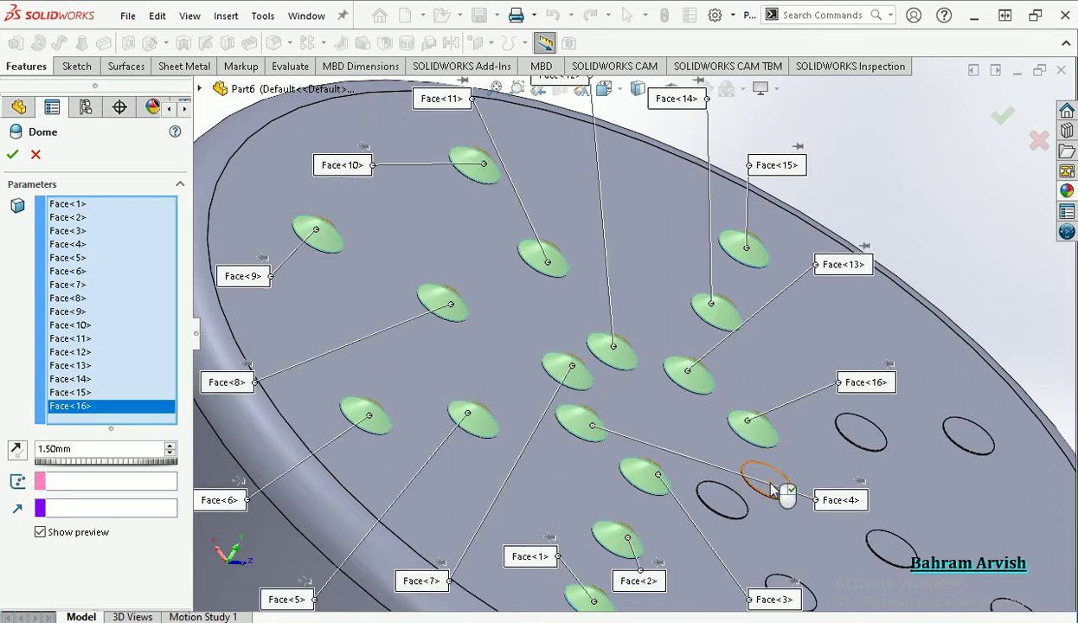
click(725, 502)
click(897, 549)
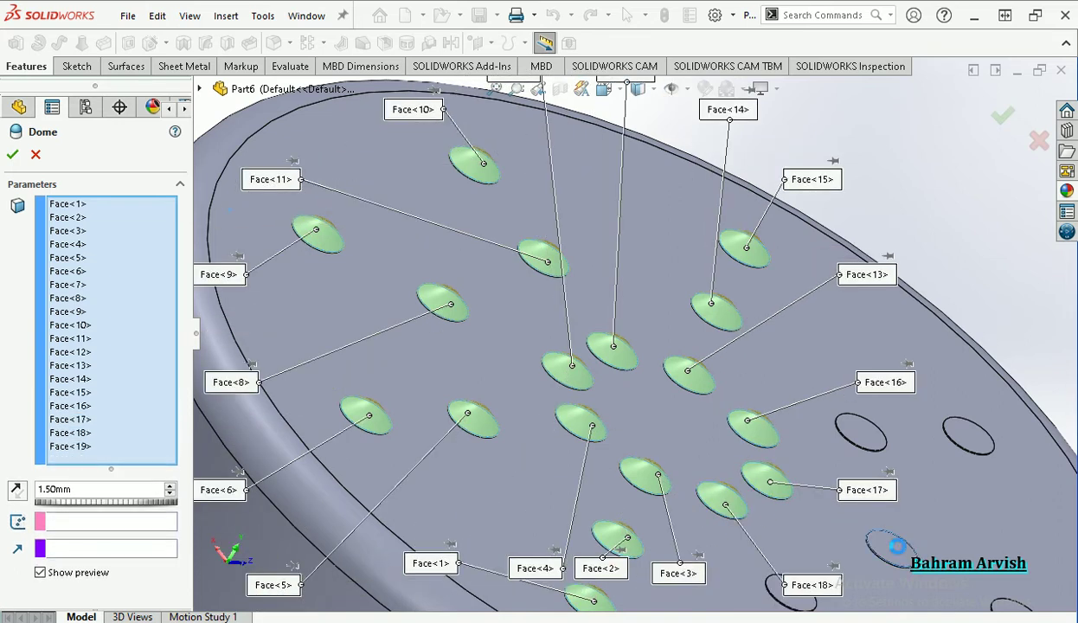
click(861, 434)
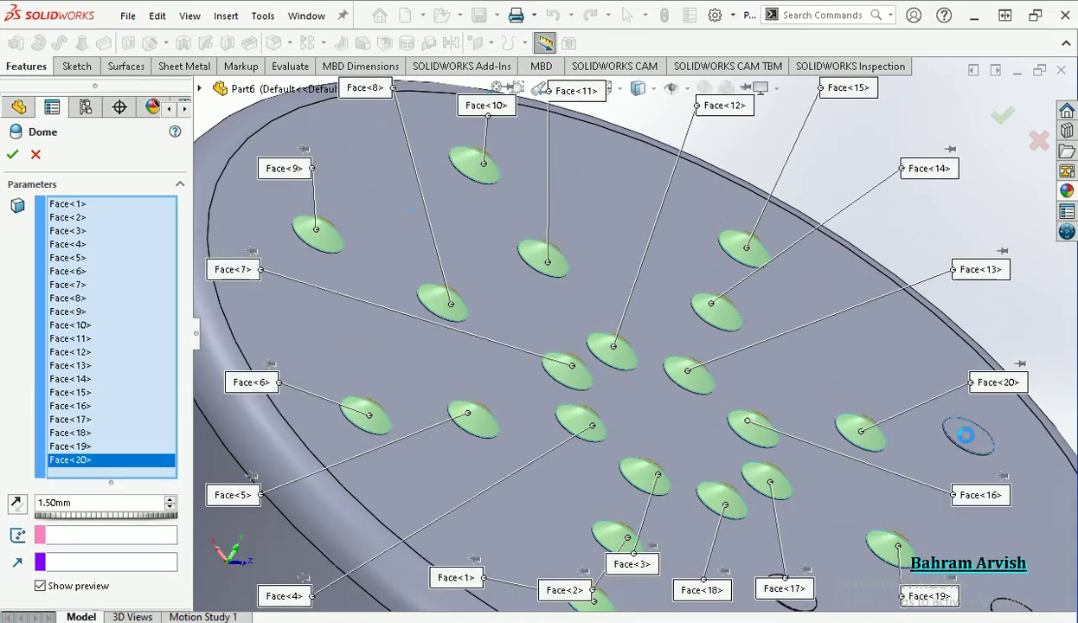
scroll(854, 479, up, 4)
scroll(782, 465, down, 4)
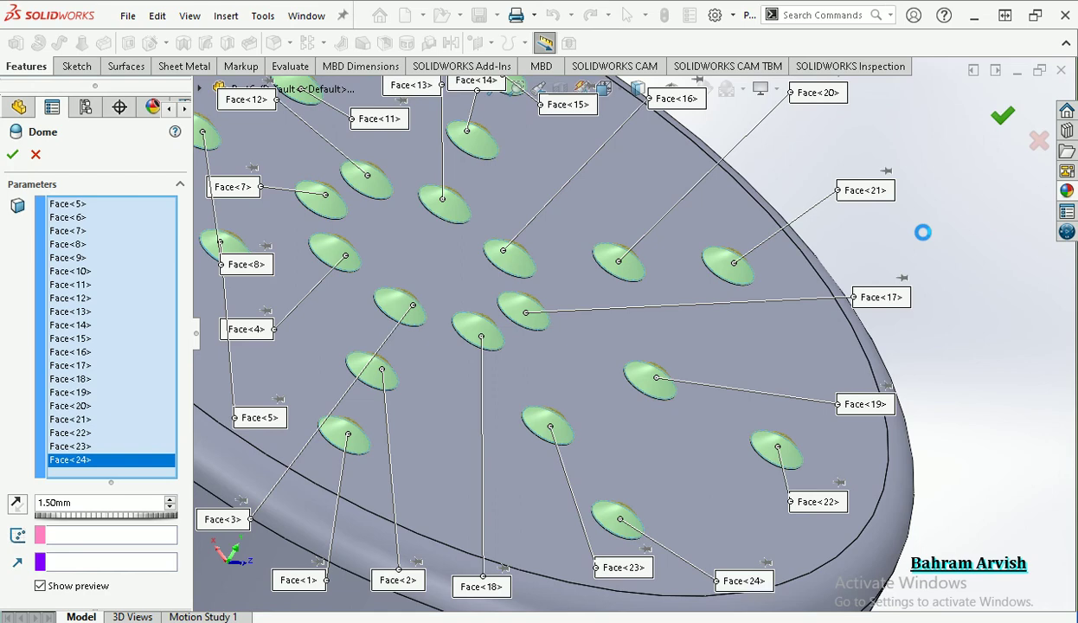
scroll(902, 227, up, 5)
mouse_move(696, 328)
middle_down()
mouse_move(558, 322)
mouse_move(744, 458)
mouse_move(758, 512)
mouse_move(633, 380)
mouse_move(615, 301)
mouse_move(588, 294)
middle_up()
scroll(758, 509, up, 3)
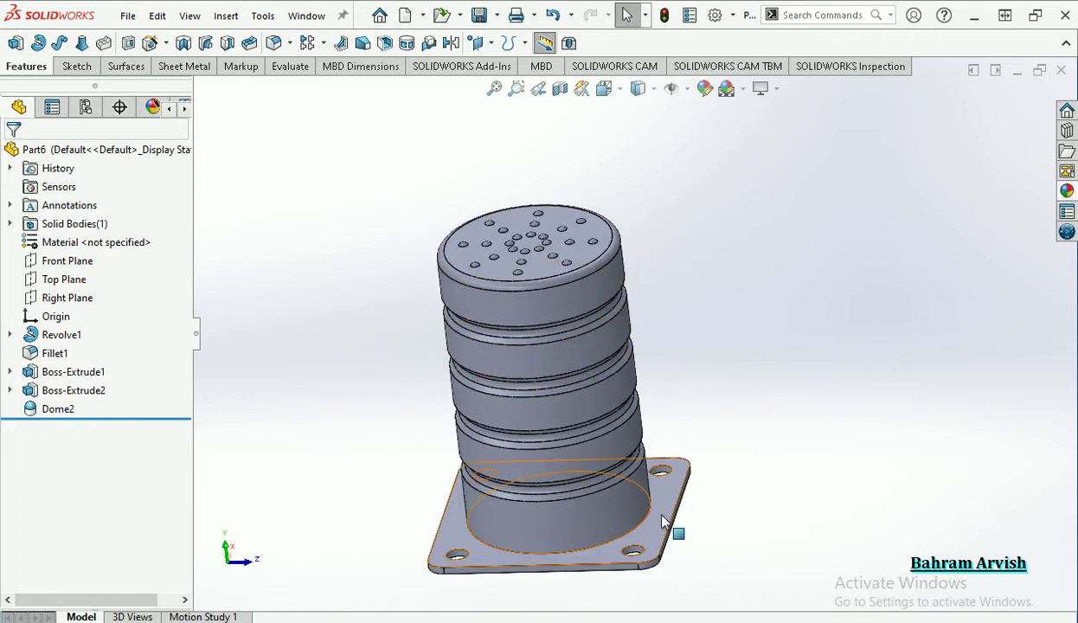
Apply the Metal > Iron sandblasted iron appearance to the Boss-Extrude1 flange feature
click(664, 520)
click(856, 442)
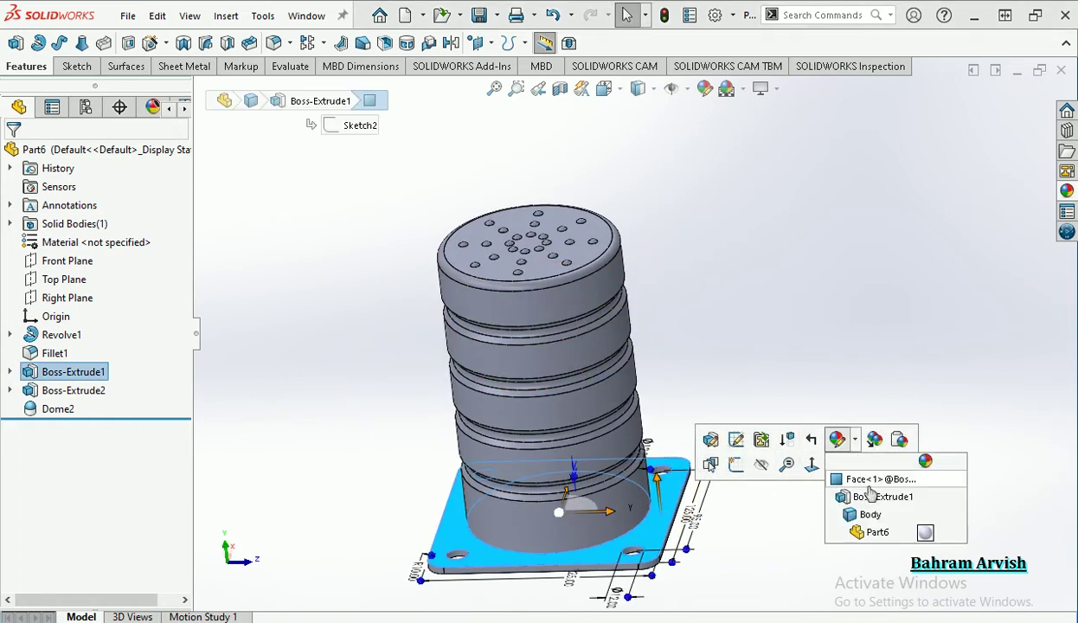
click(873, 515)
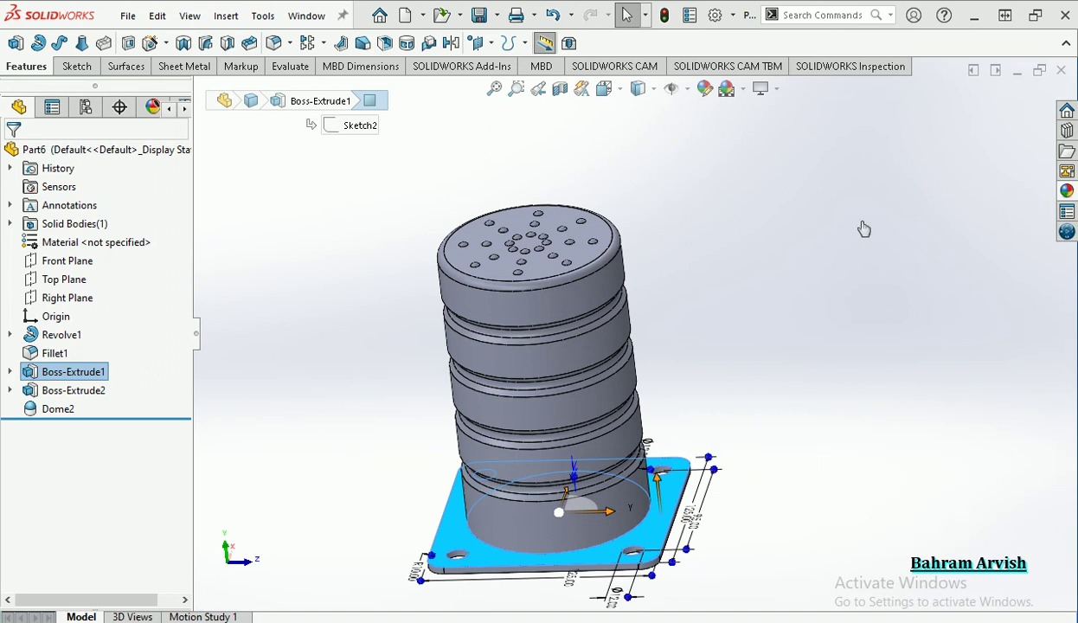
scroll(890, 209, down, 1)
scroll(871, 154, up, 1)
click(832, 141)
scroll(896, 209, down, 3)
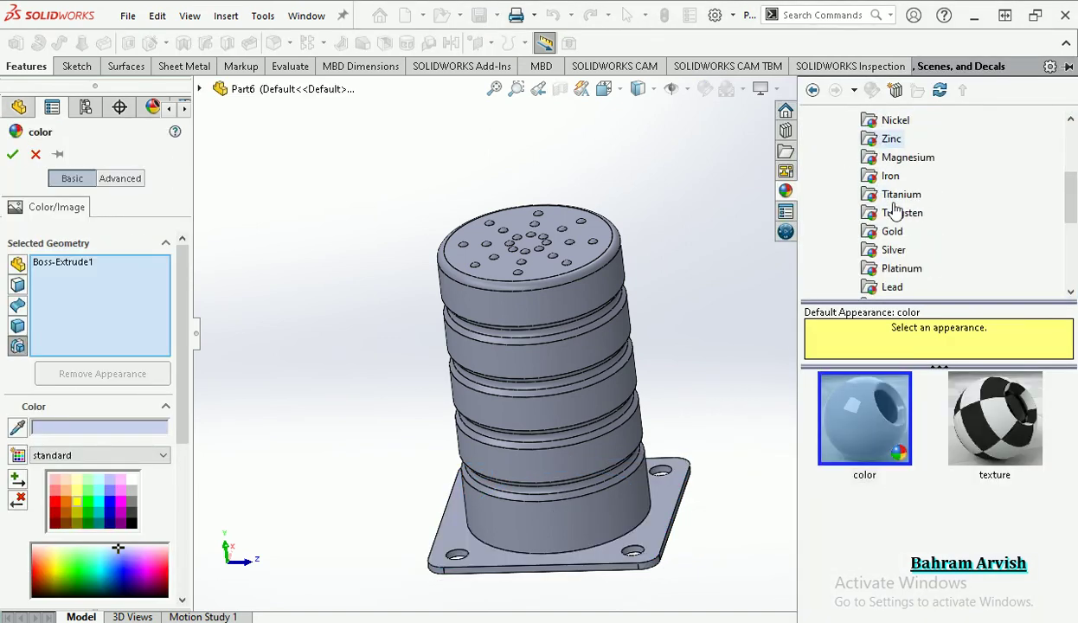
scroll(890, 220, down, 1)
scroll(895, 186, up, 1)
click(892, 180)
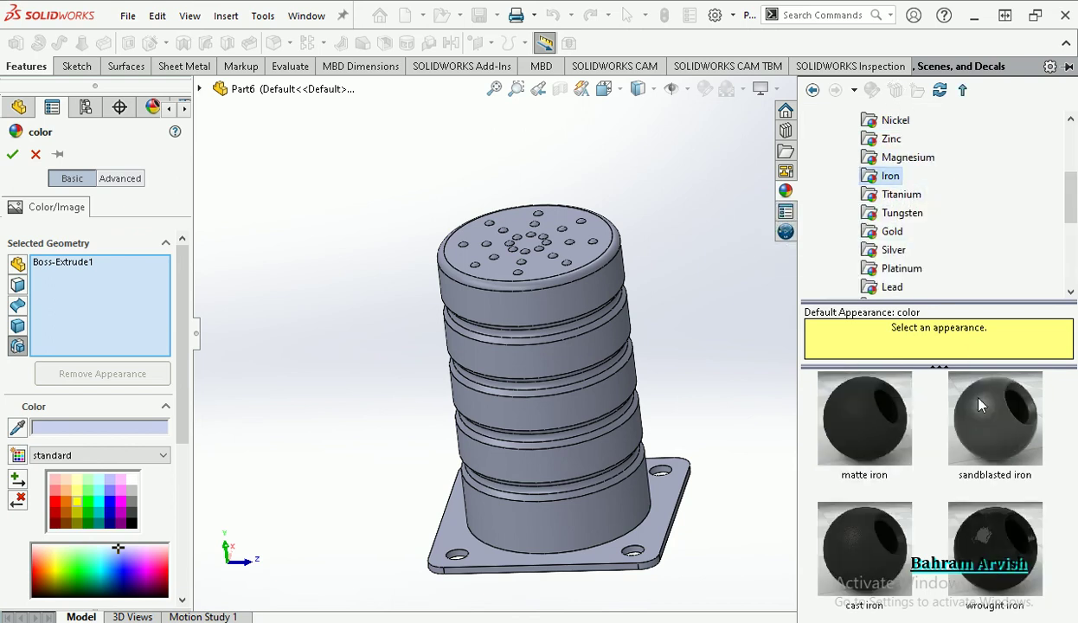
click(952, 385)
click(13, 155)
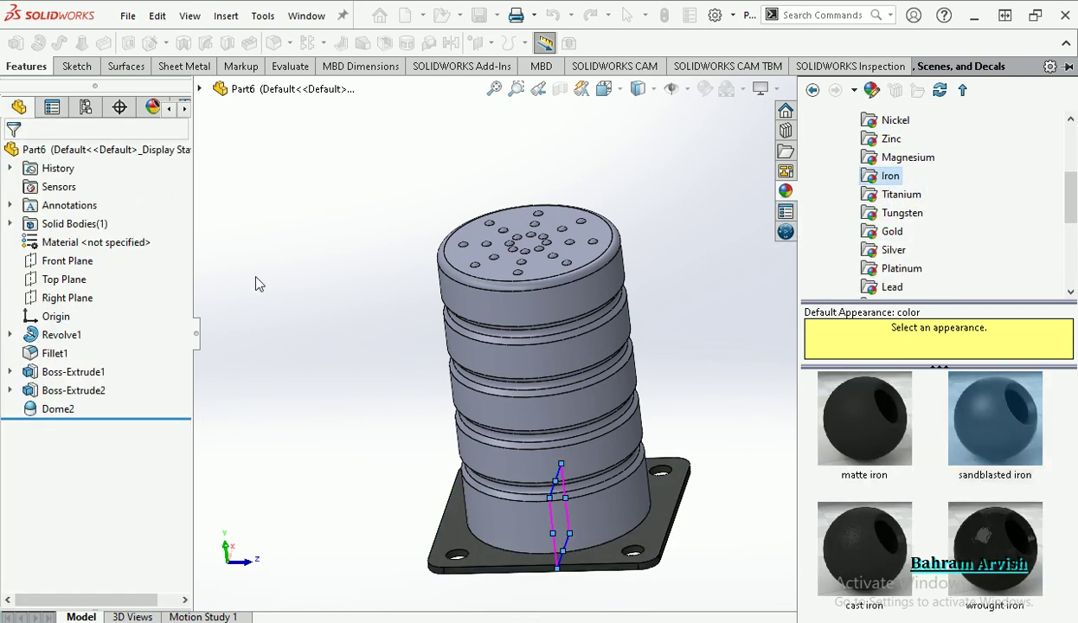
click(547, 322)
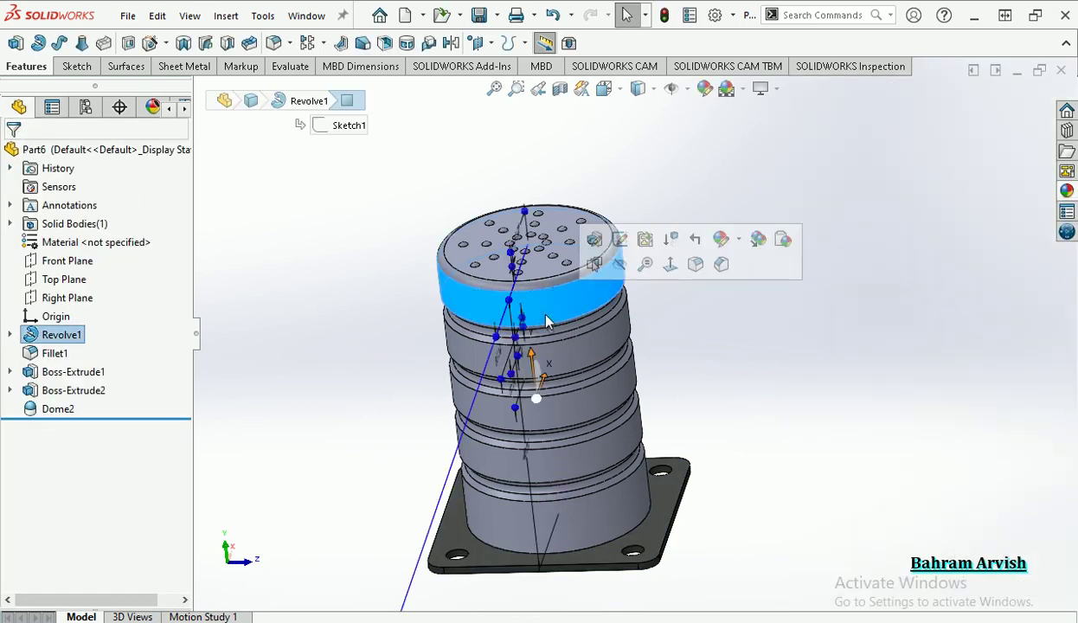
Give the whole part the PW-MT11150 plastic appearance coloured yellow
click(739, 242)
click(748, 315)
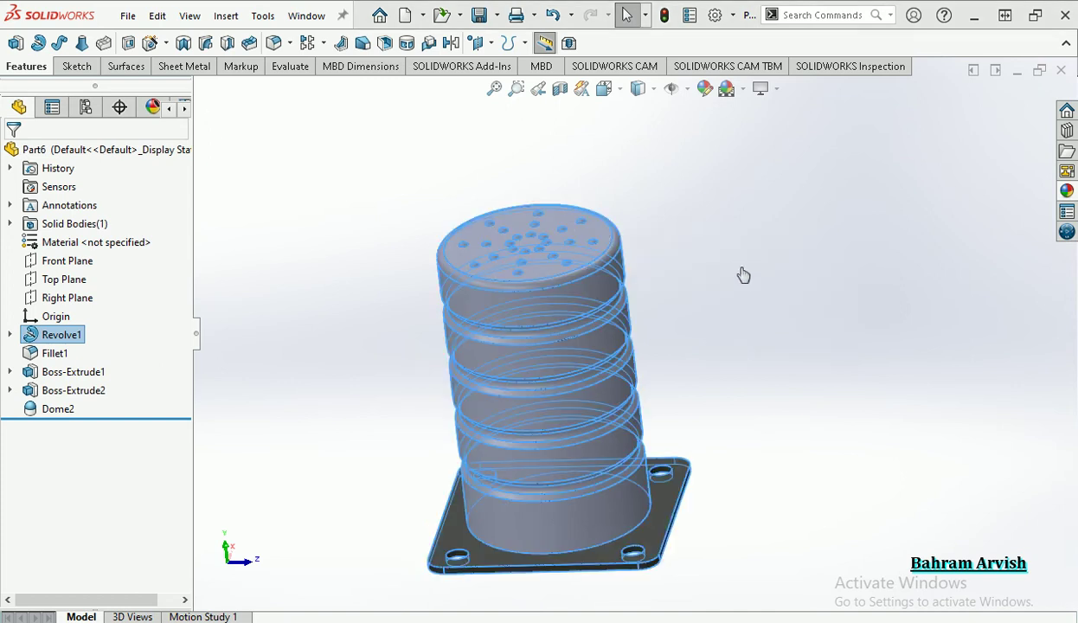
click(832, 141)
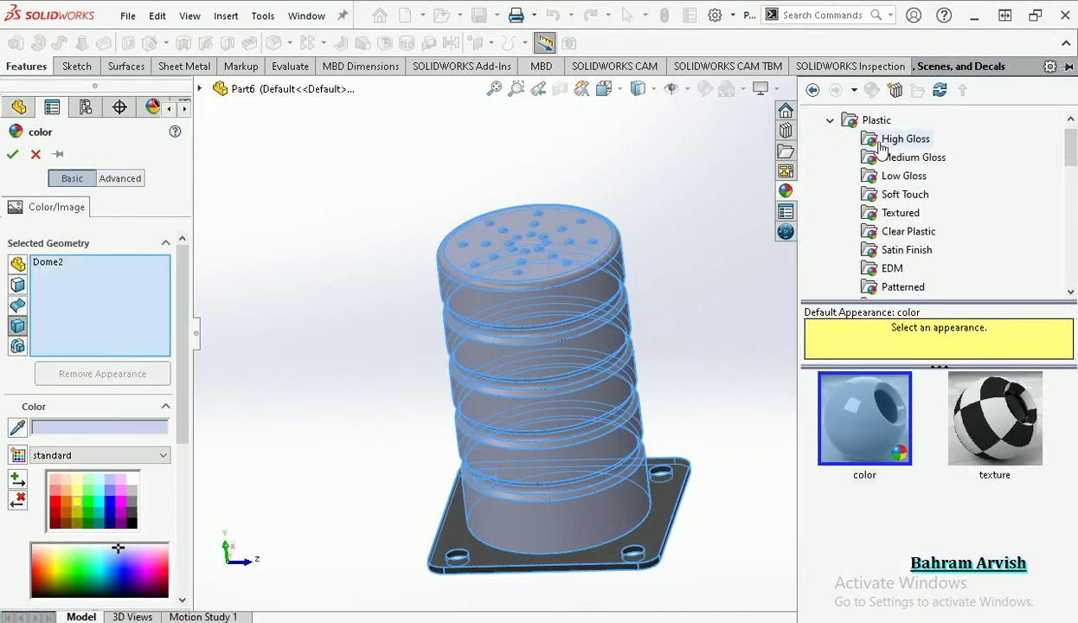
click(900, 179)
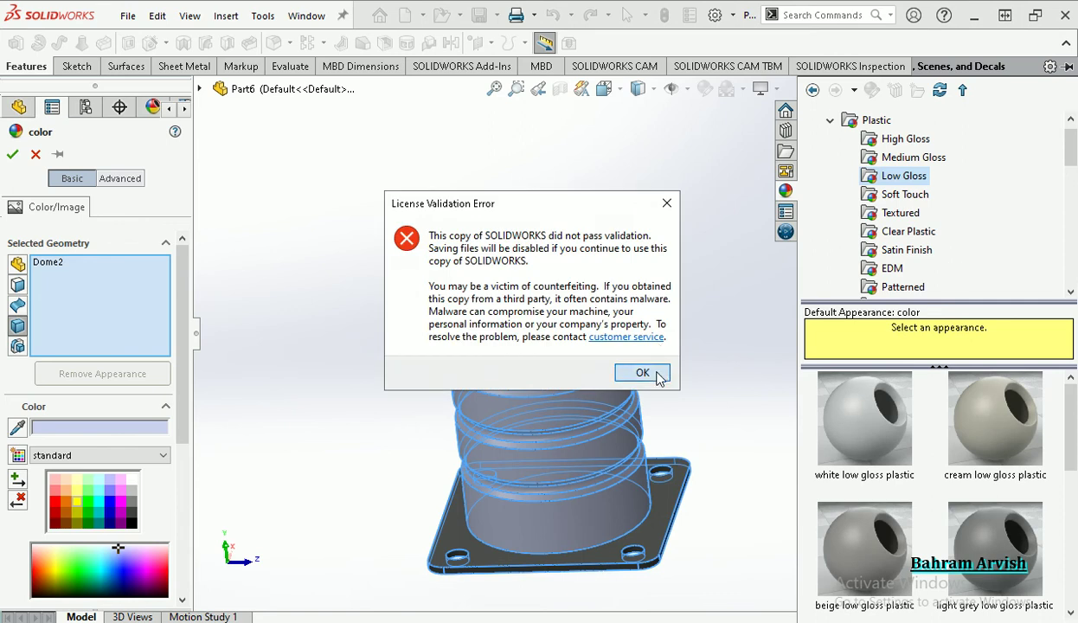
click(645, 373)
click(876, 121)
mouse_move(865, 419)
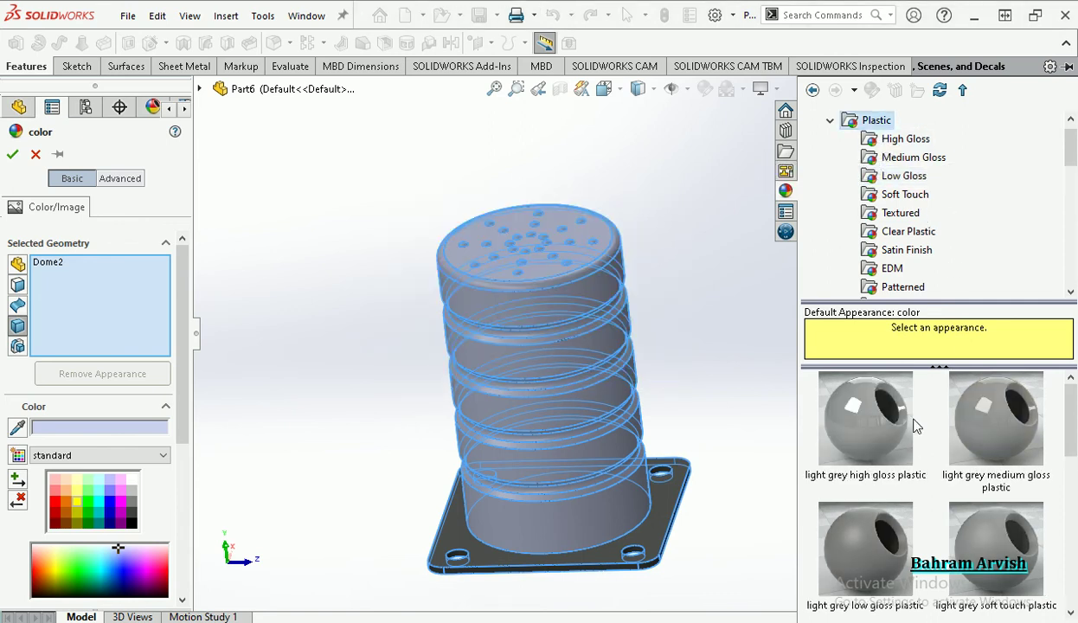
scroll(918, 426, down, 2)
click(858, 512)
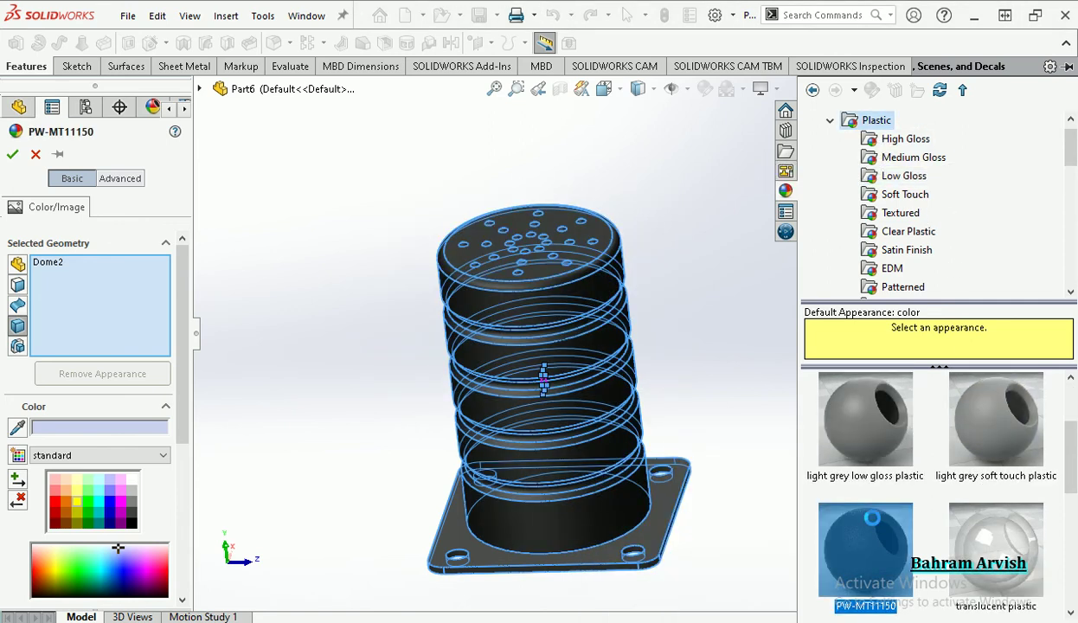
click(75, 503)
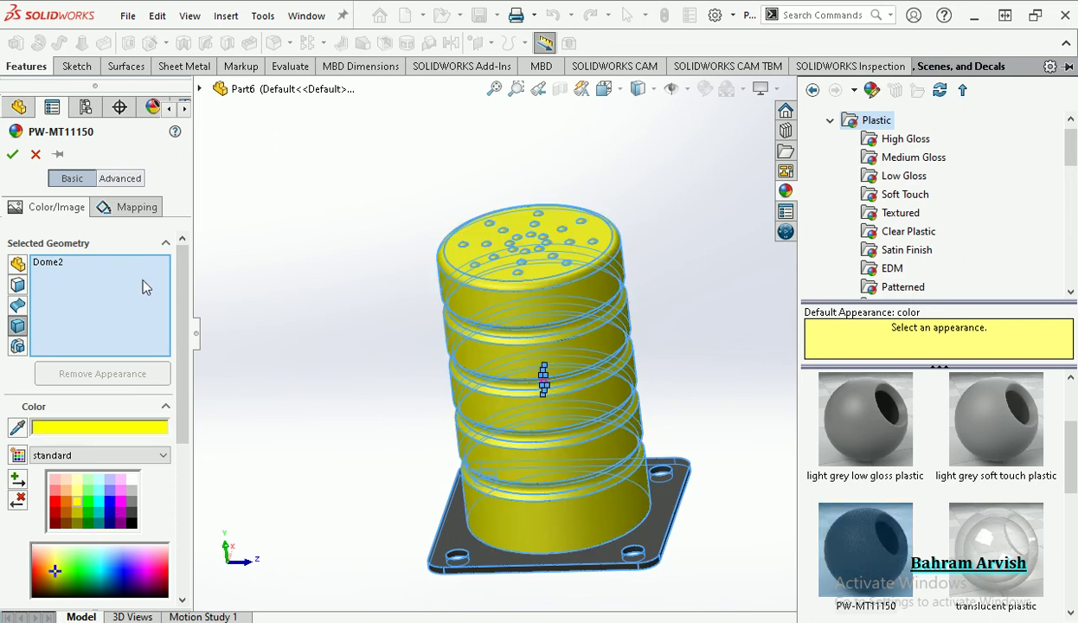
click(13, 154)
scroll(538, 294, up, 3)
Orbit the part upright to show its base and enable RealView shading
mouse_move(538, 288)
middle_down()
mouse_move(615, 255)
mouse_move(677, 277)
mouse_move(649, 323)
middle_up()
scroll(582, 441, up, 3)
scroll(584, 437, up, 2)
mouse_move(584, 436)
middle_down()
mouse_move(652, 452)
mouse_move(684, 496)
mouse_move(579, 361)
mouse_move(490, 358)
mouse_move(426, 392)
mouse_move(422, 418)
middle_up()
click(780, 90)
click(778, 121)
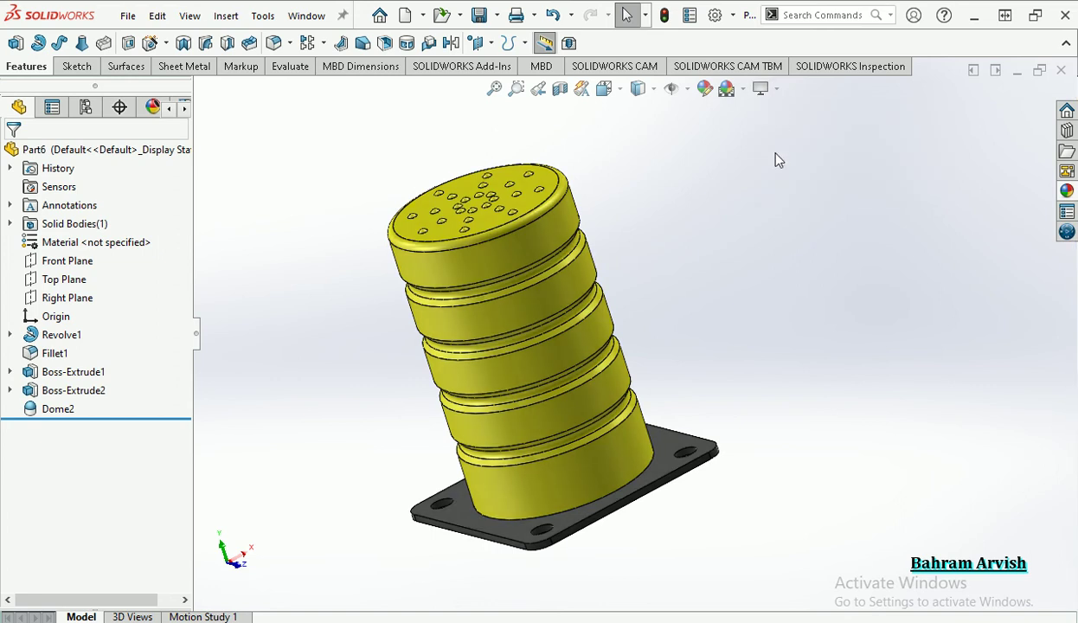
Turn on shadows in shaded mode and switch to perspective view
middle_drag(690, 292, 704, 288)
click(778, 90)
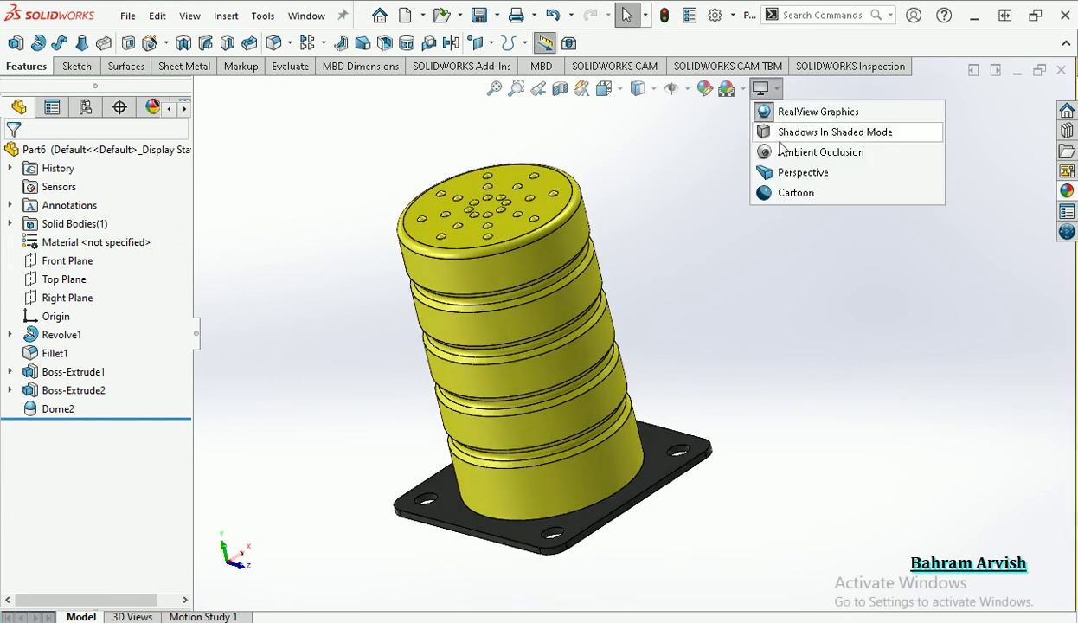
click(782, 128)
click(778, 90)
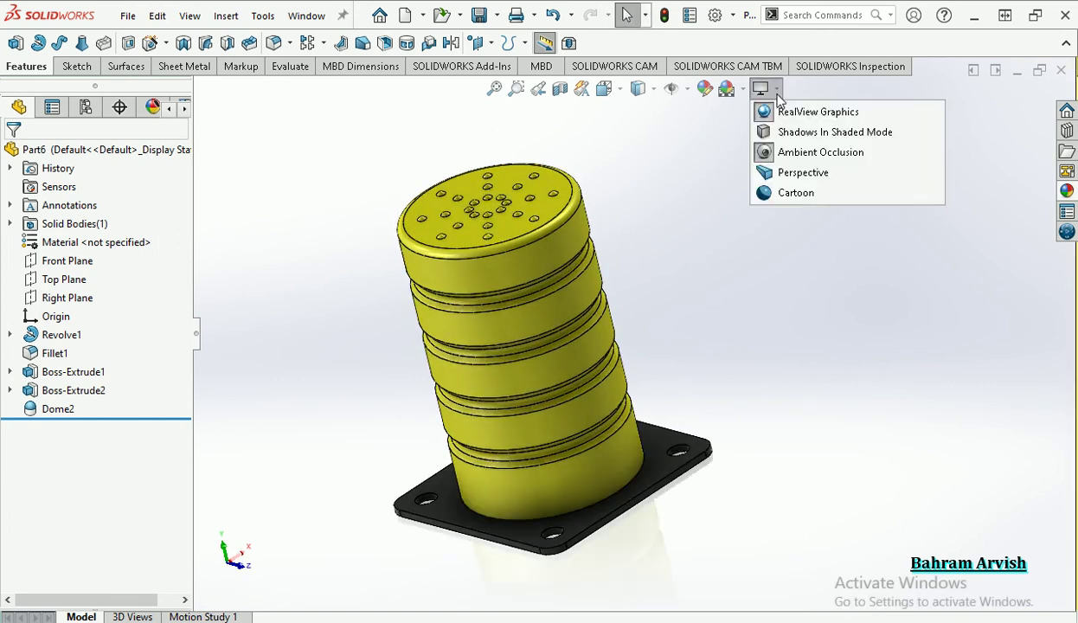
click(794, 173)
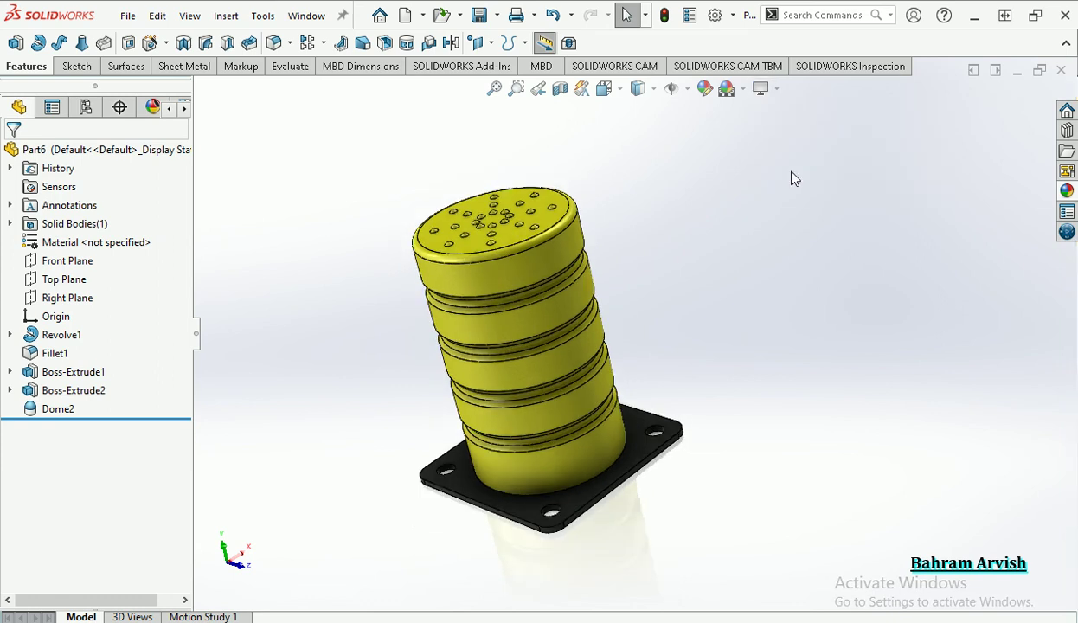
Apply a reflective checkered floor scene, re-enable shadows, and orbit the part
click(743, 89)
click(805, 16)
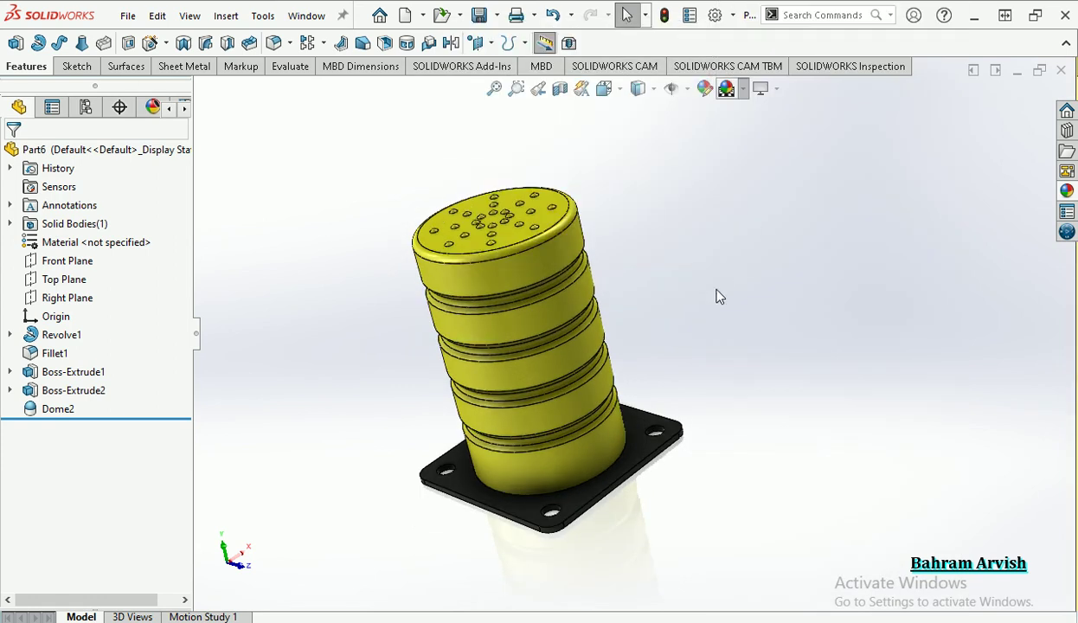
mouse_move(573, 409)
middle_down()
mouse_move(671, 400)
mouse_move(467, 252)
middle_up()
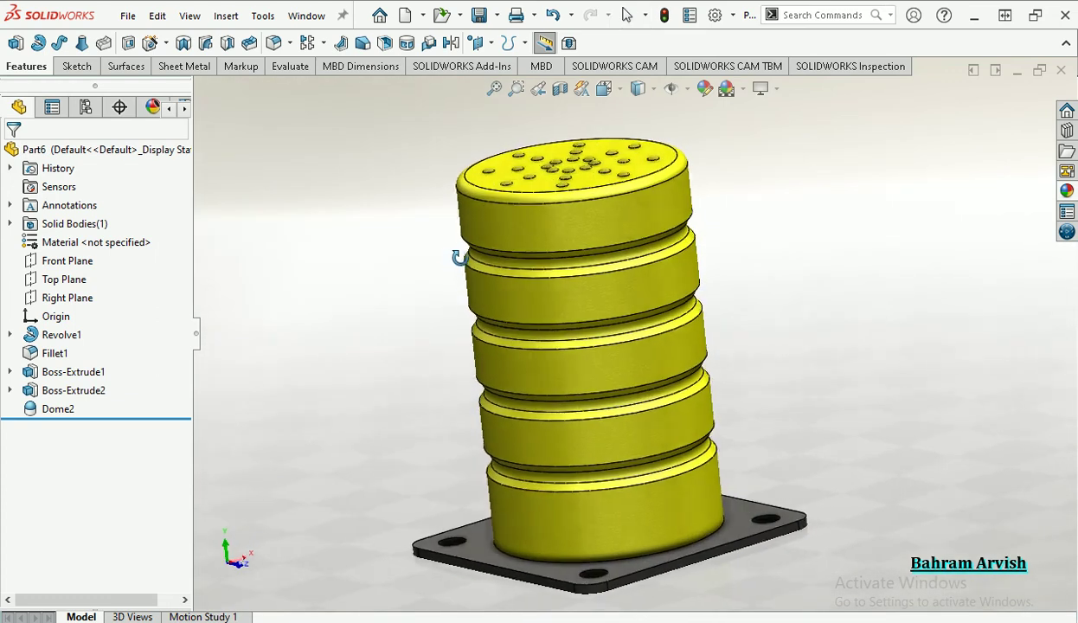
click(777, 90)
click(785, 134)
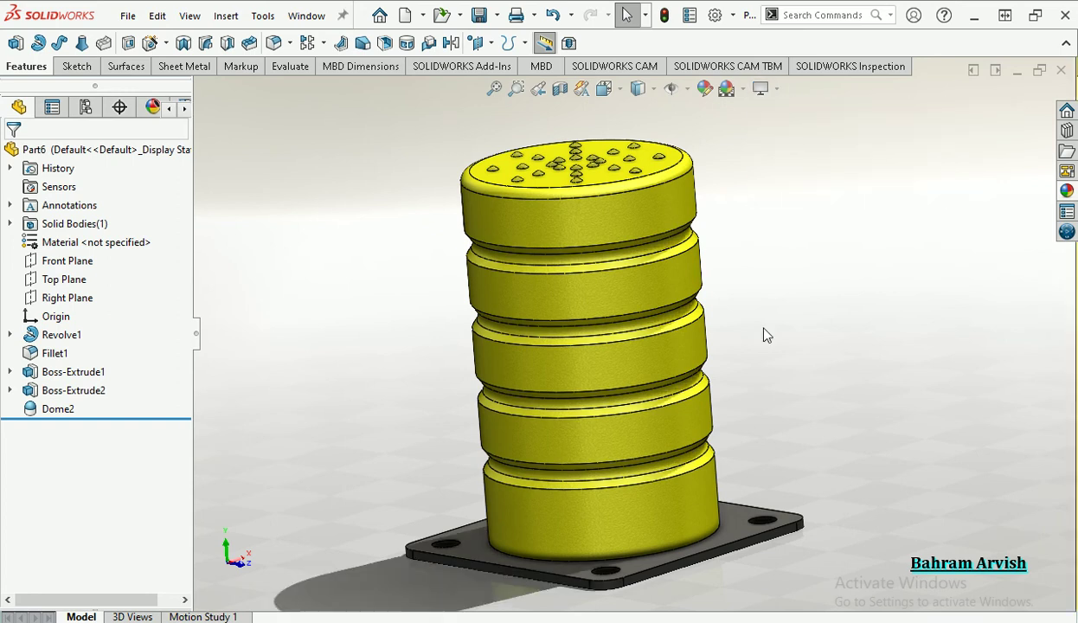
scroll(538, 493, up, 4)
scroll(586, 334, down, 4)
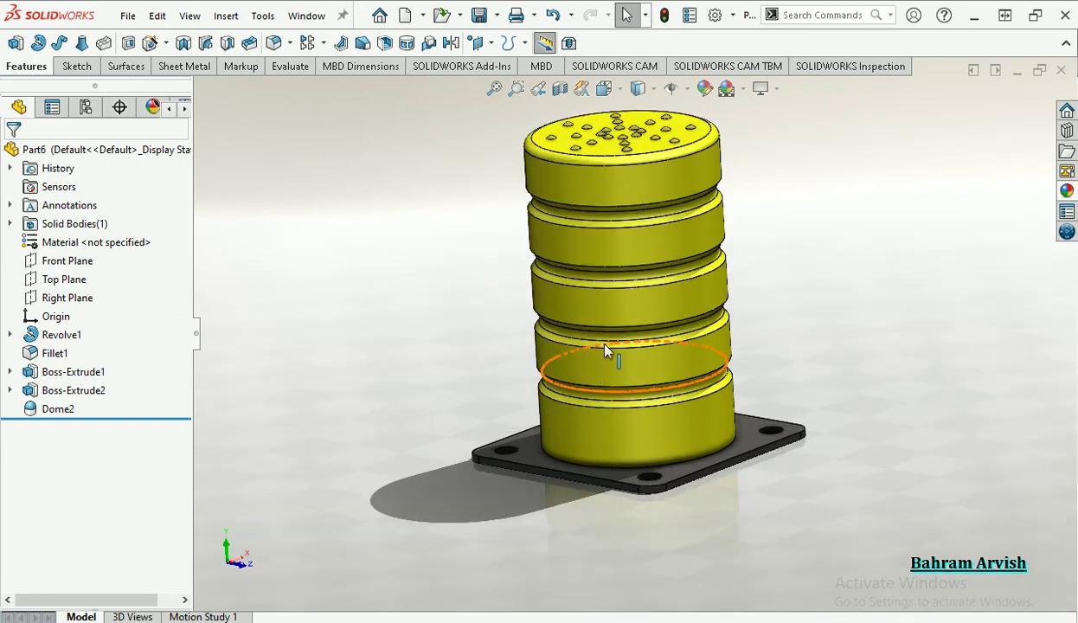
scroll(603, 341, down, 2)
mouse_move(604, 342)
middle_down()
mouse_move(619, 333)
mouse_move(696, 341)
mouse_move(770, 389)
mouse_move(791, 446)
mouse_move(730, 397)
mouse_move(666, 378)
mouse_move(585, 397)
mouse_move(571, 441)
mouse_move(652, 315)
middle_up()
scroll(659, 305, up, 2)
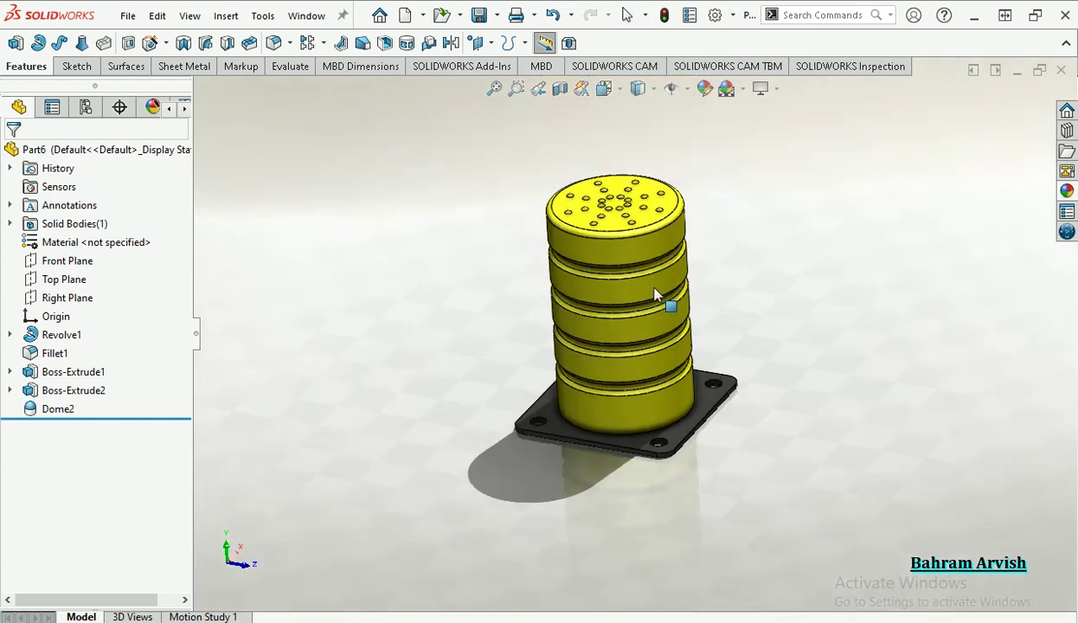
scroll(644, 260, down, 2)
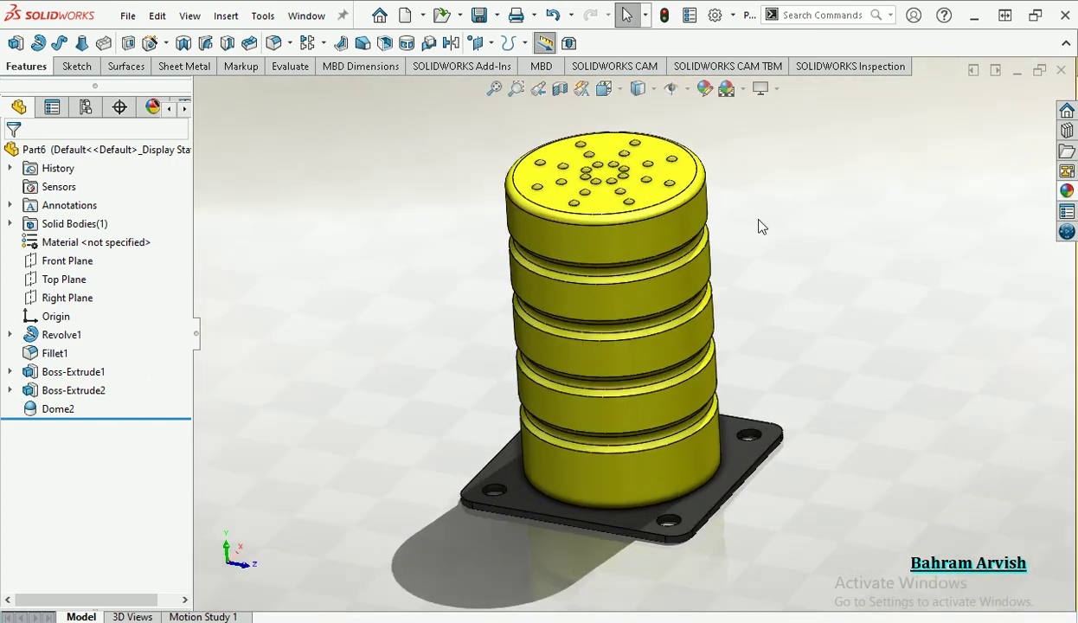